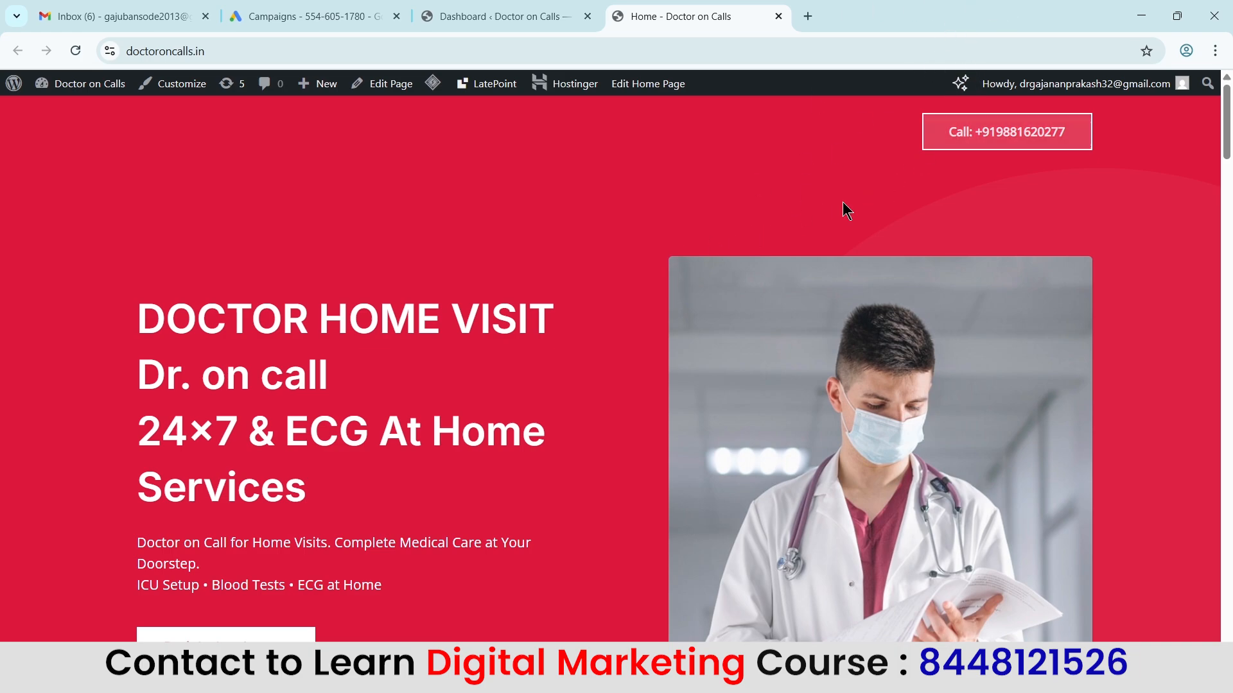
# Look through the Doctor on Calls home page from the header down to the footer and back
pyautogui.scroll(-5, 541, 311)
pyautogui.scroll(5, 542, 305)
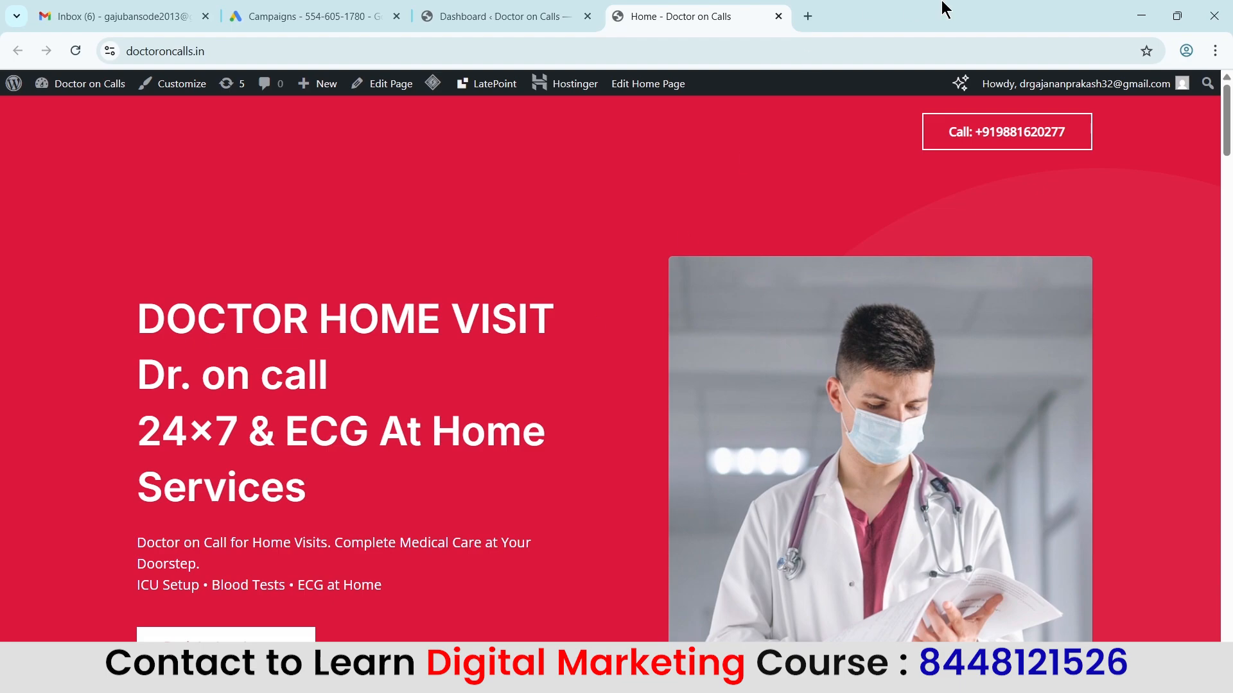
pyautogui.scroll(-5, 459, 402)
pyautogui.scroll(-15, 460, 403)
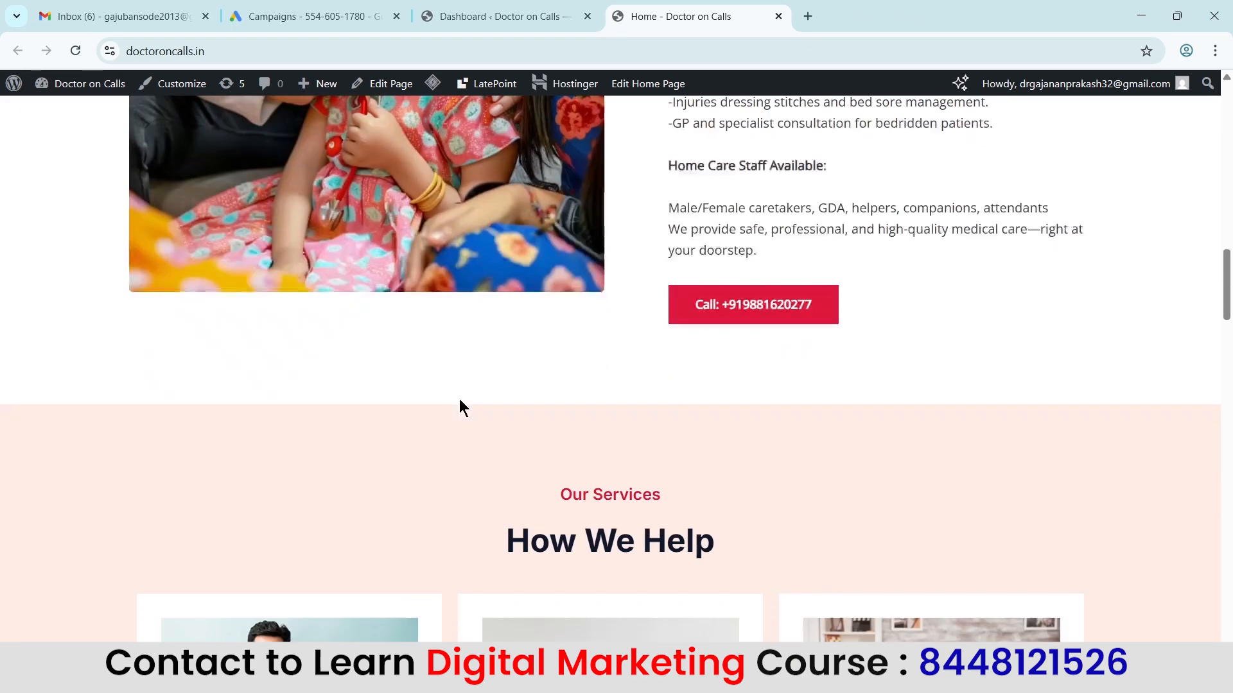
pyautogui.scroll(-20, 460, 399)
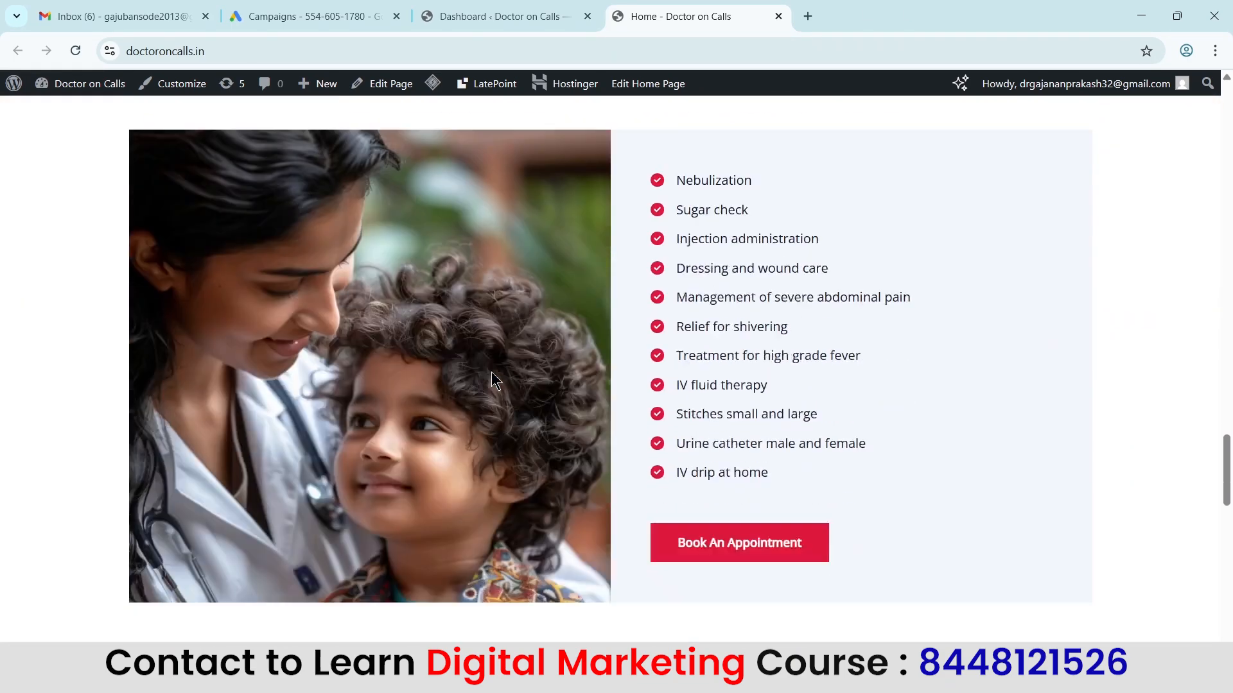
pyautogui.scroll(-4, 492, 375)
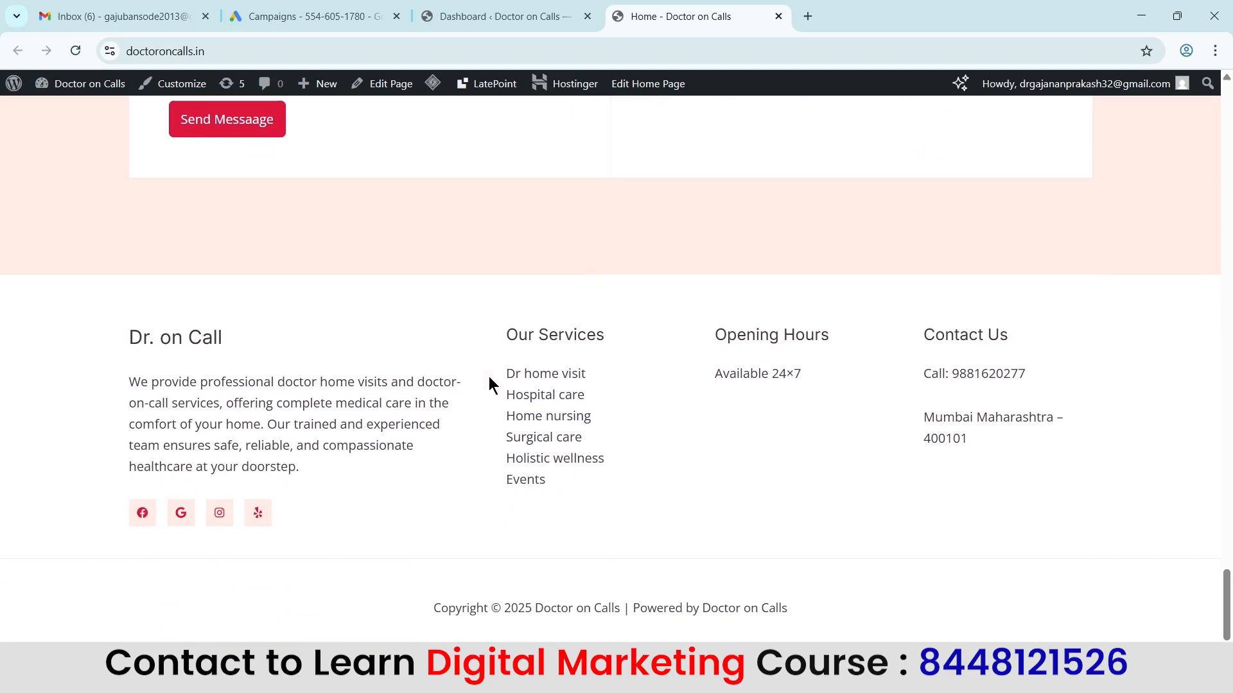
pyautogui.scroll(10, 488, 376)
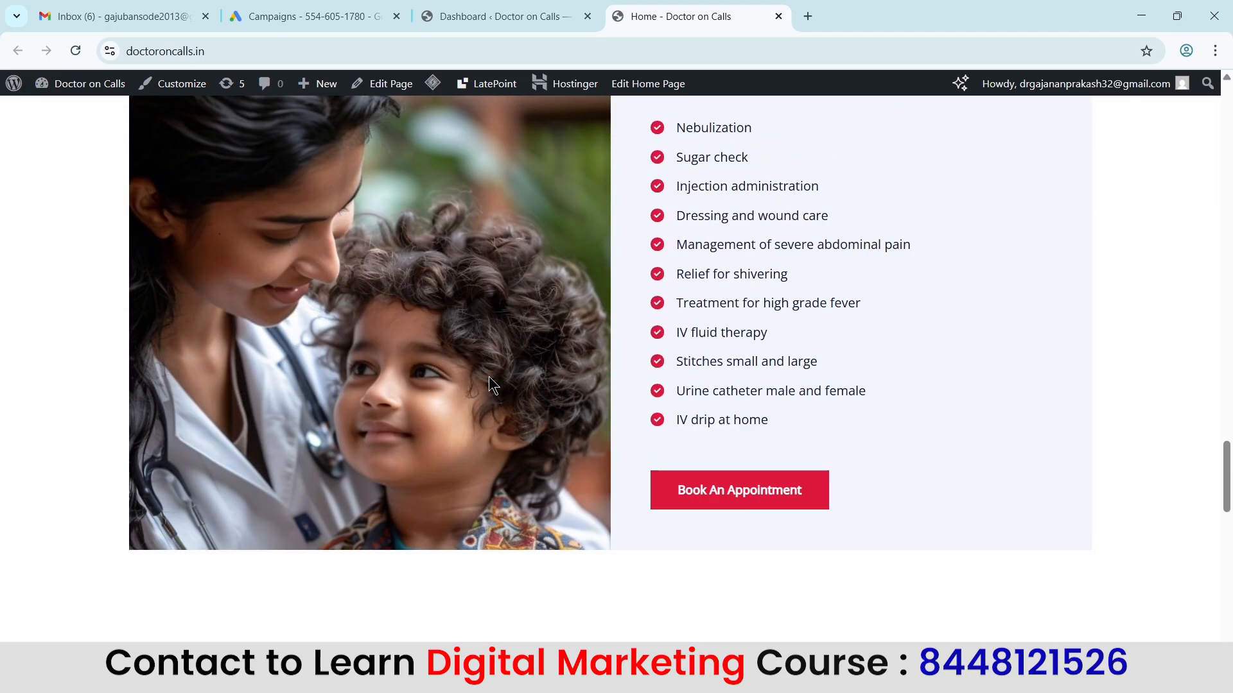
pyautogui.scroll(15, 488, 376)
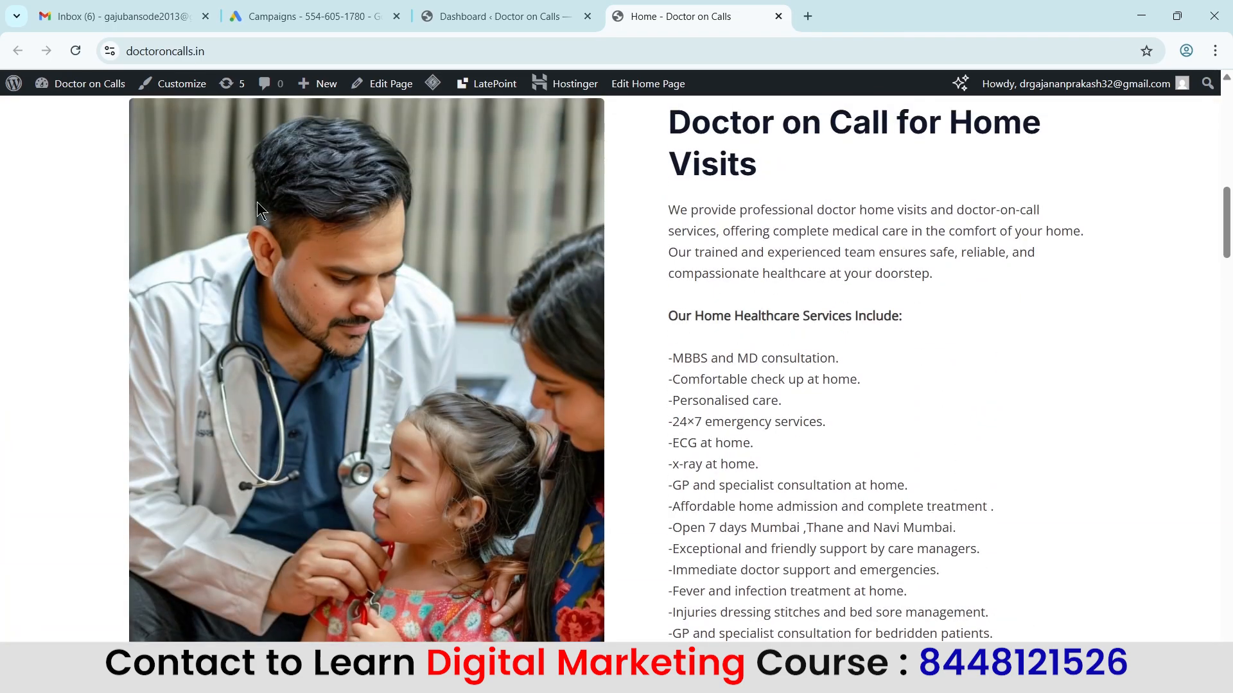
pyautogui.scroll(10, 488, 405)
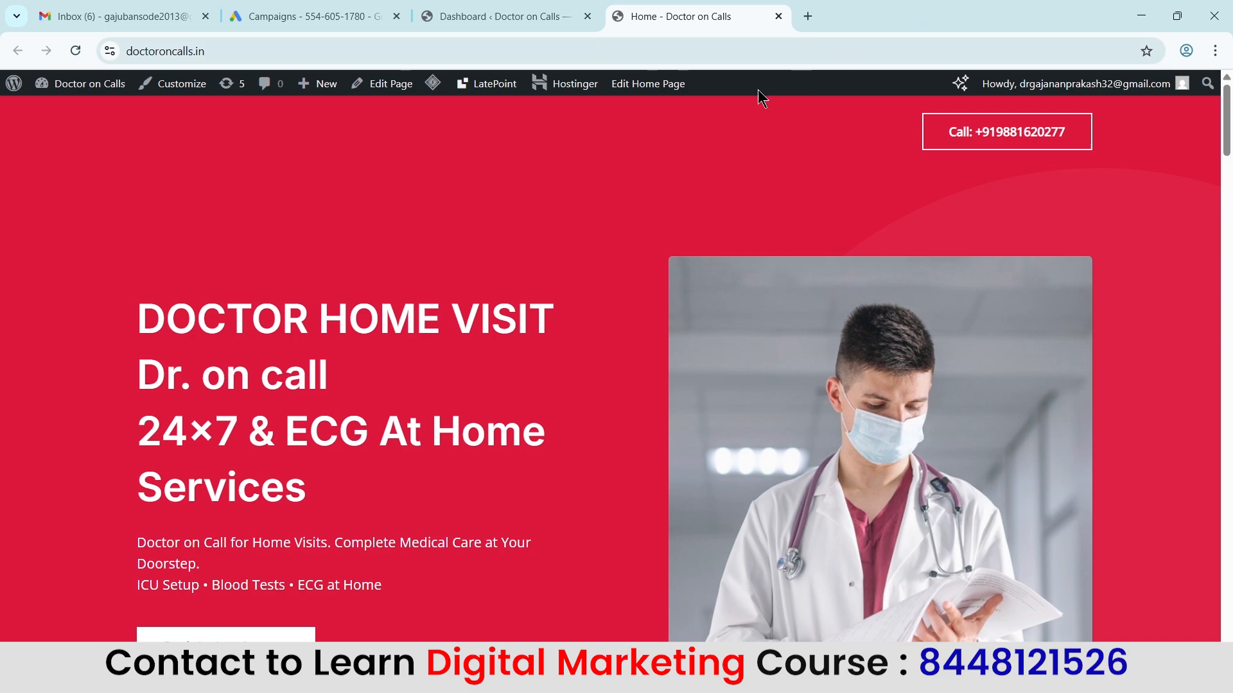
pyautogui.moveTo(69, 95)
pyautogui.scroll(-4, 392, 389)
pyautogui.scroll(4, 391, 389)
# Search Google for "google search console" in a new tab and dismiss the pop-up notification
pyautogui.hotkey('ctrl', '2')
pyautogui.hotkey('ctrl', '1')
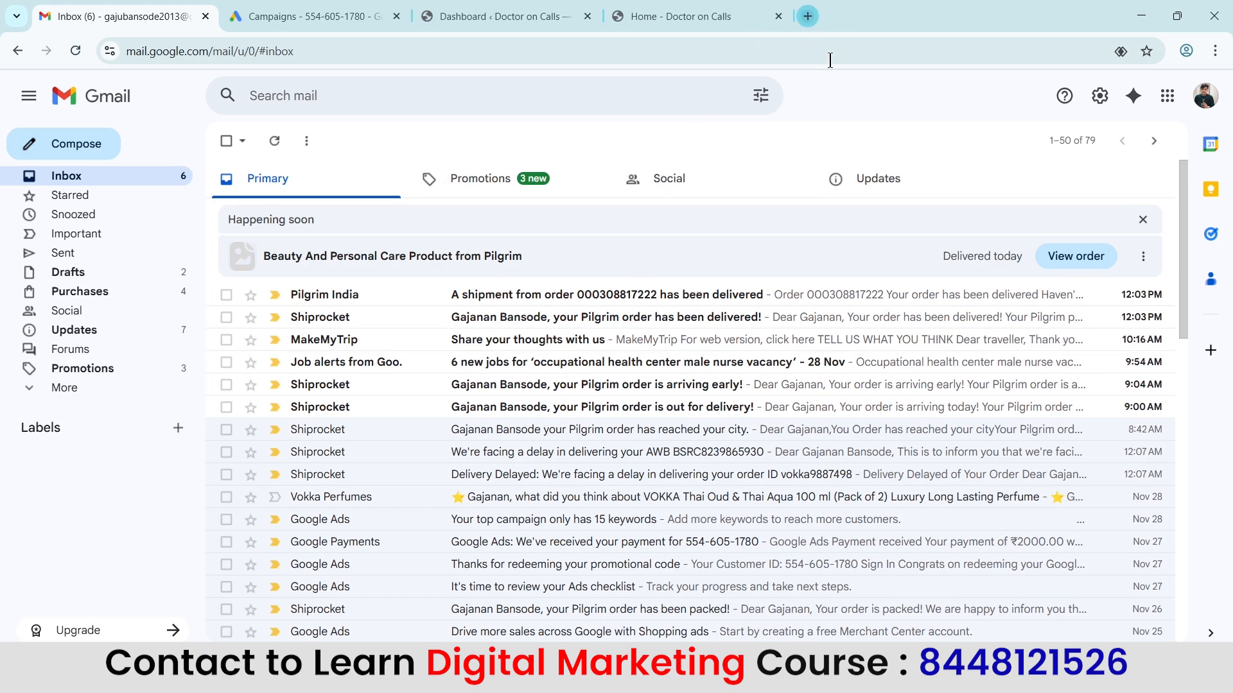
pyautogui.hotkey('ctrl', 't')
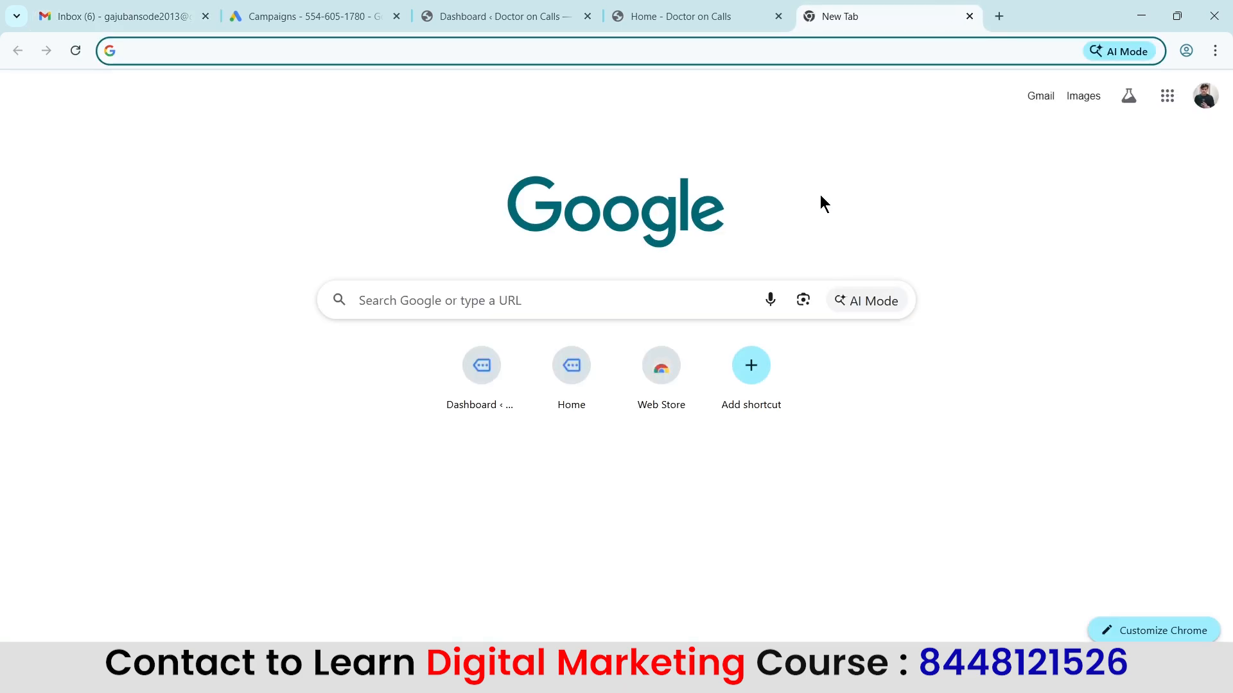
pyautogui.write('google sear')
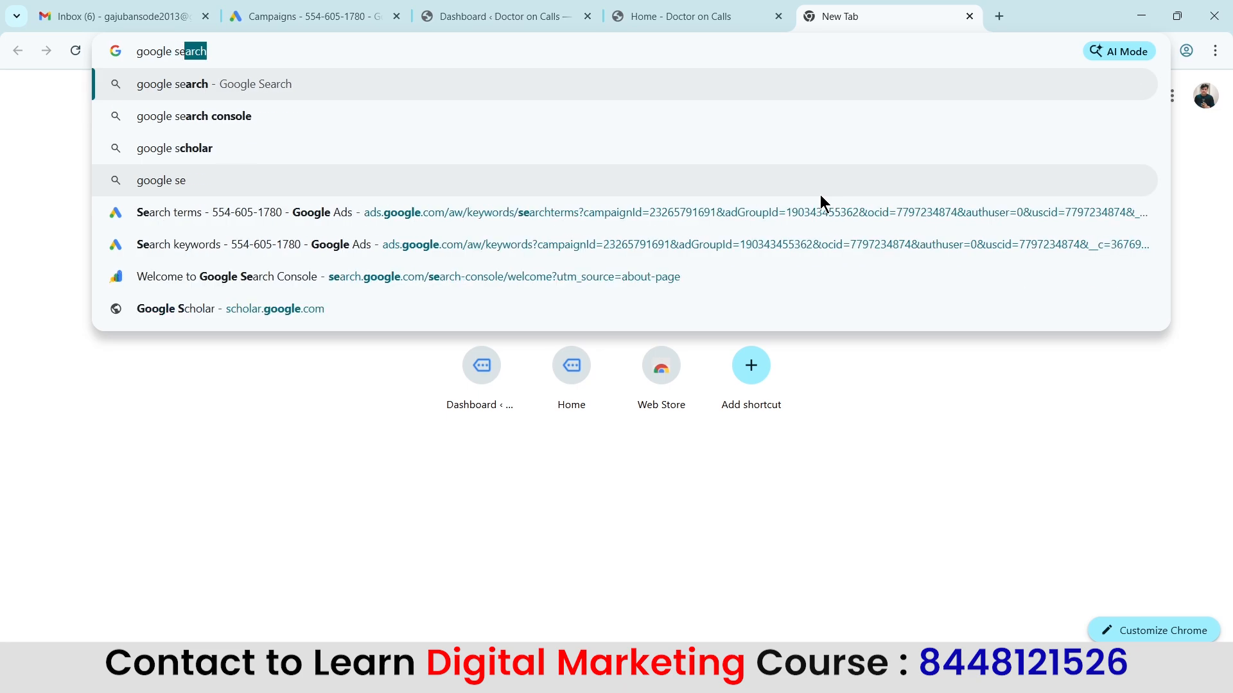
pyautogui.write('ch console')
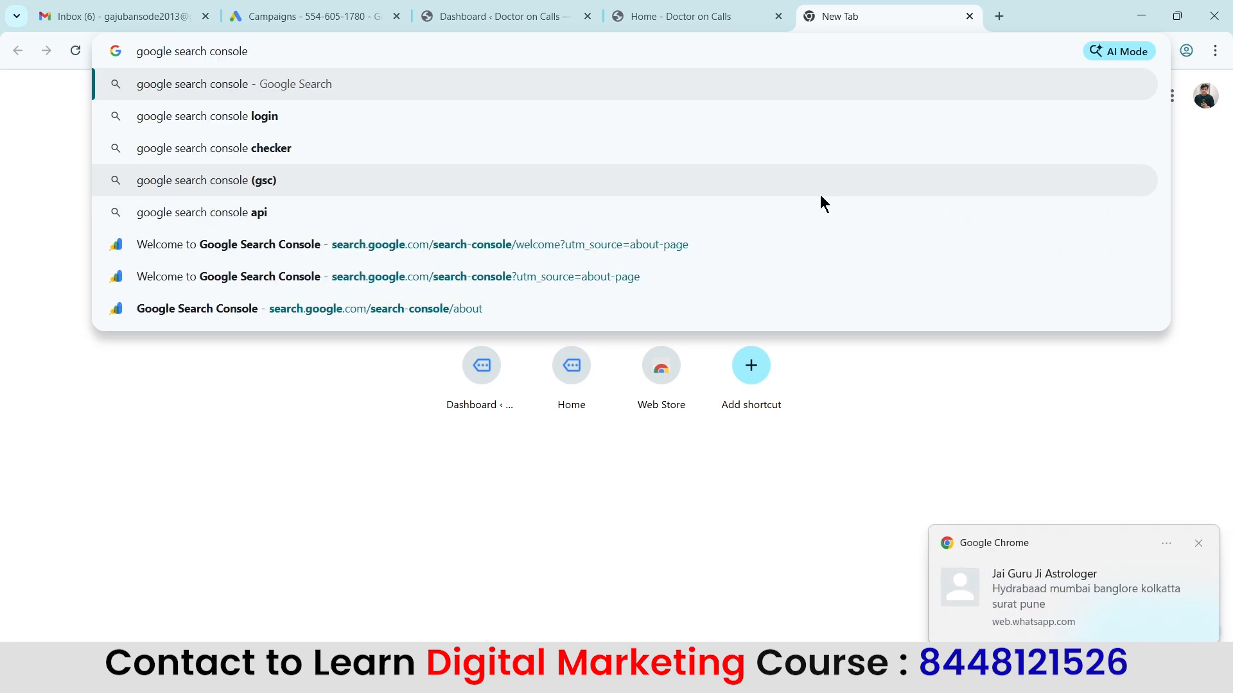
pyautogui.press('Return')
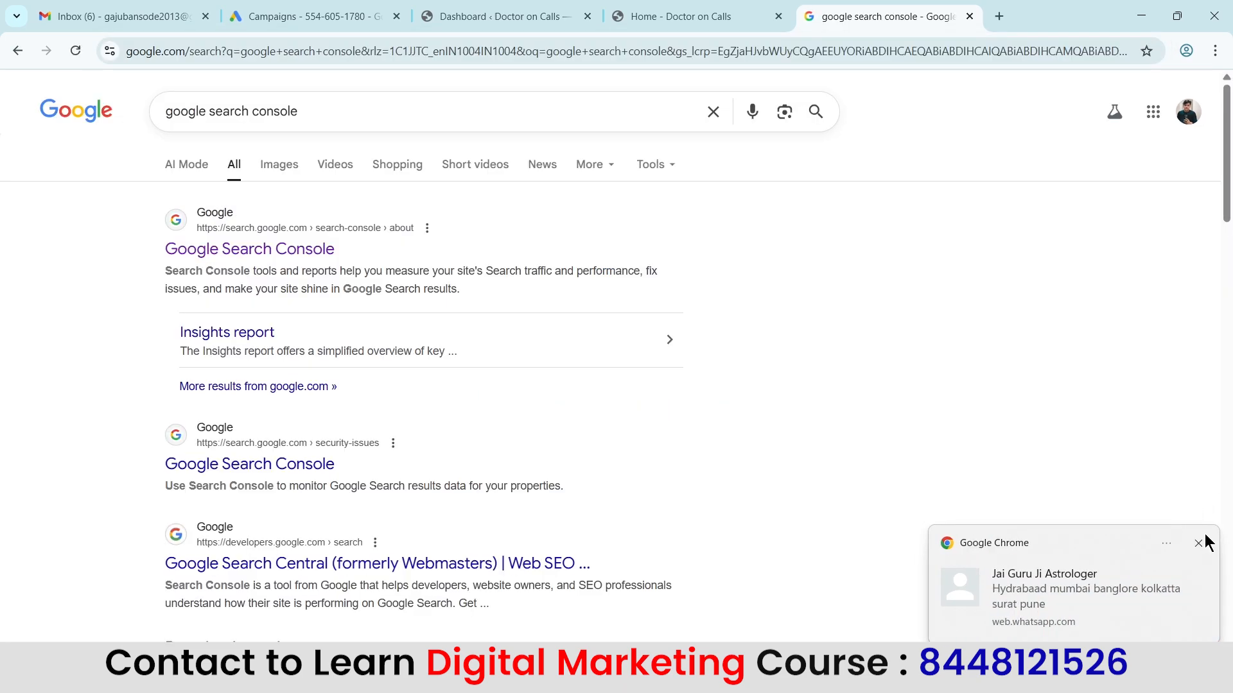
pyautogui.click(1198, 544)
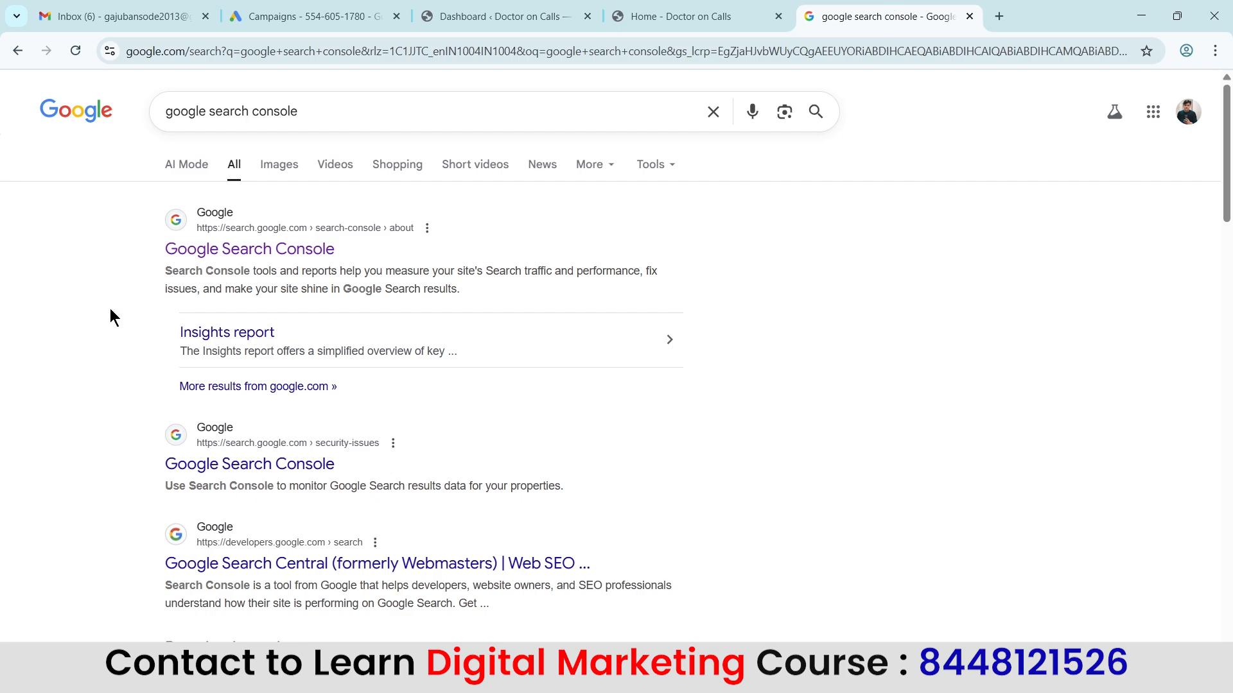
# Start Google Search Console from the search results and choose the URL prefix property type
pyautogui.click(250, 255)
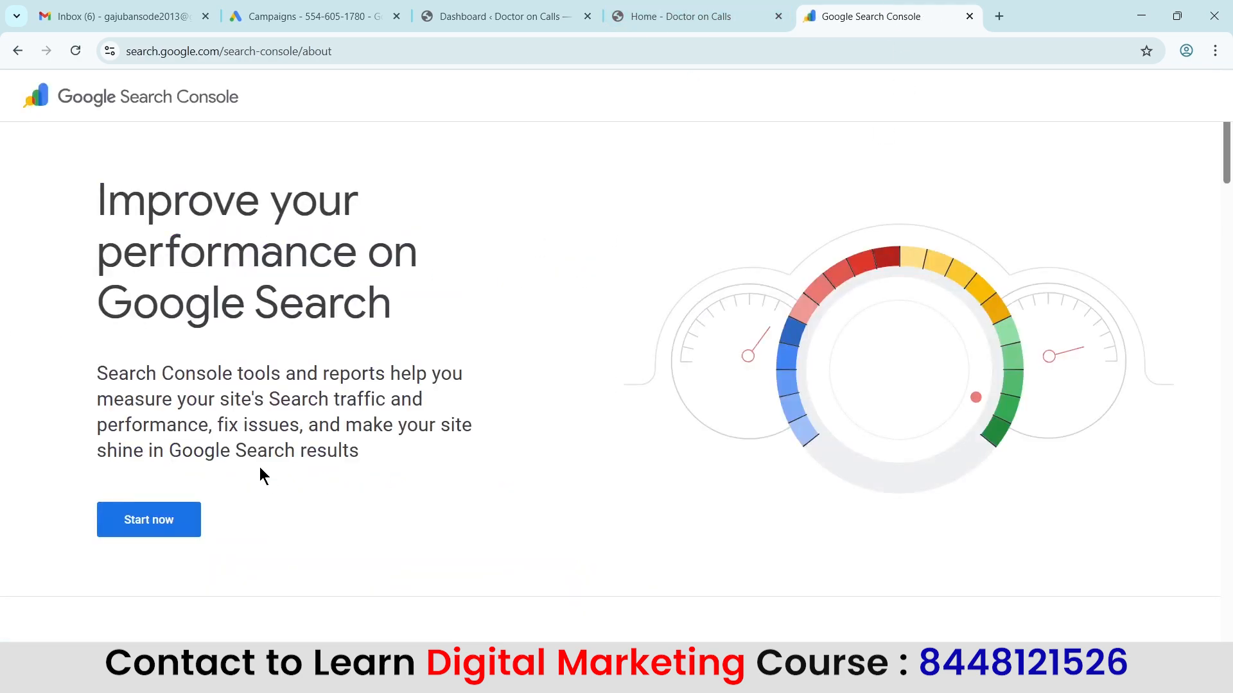
pyautogui.scroll(-5, 200, 283)
pyautogui.scroll(5, 199, 280)
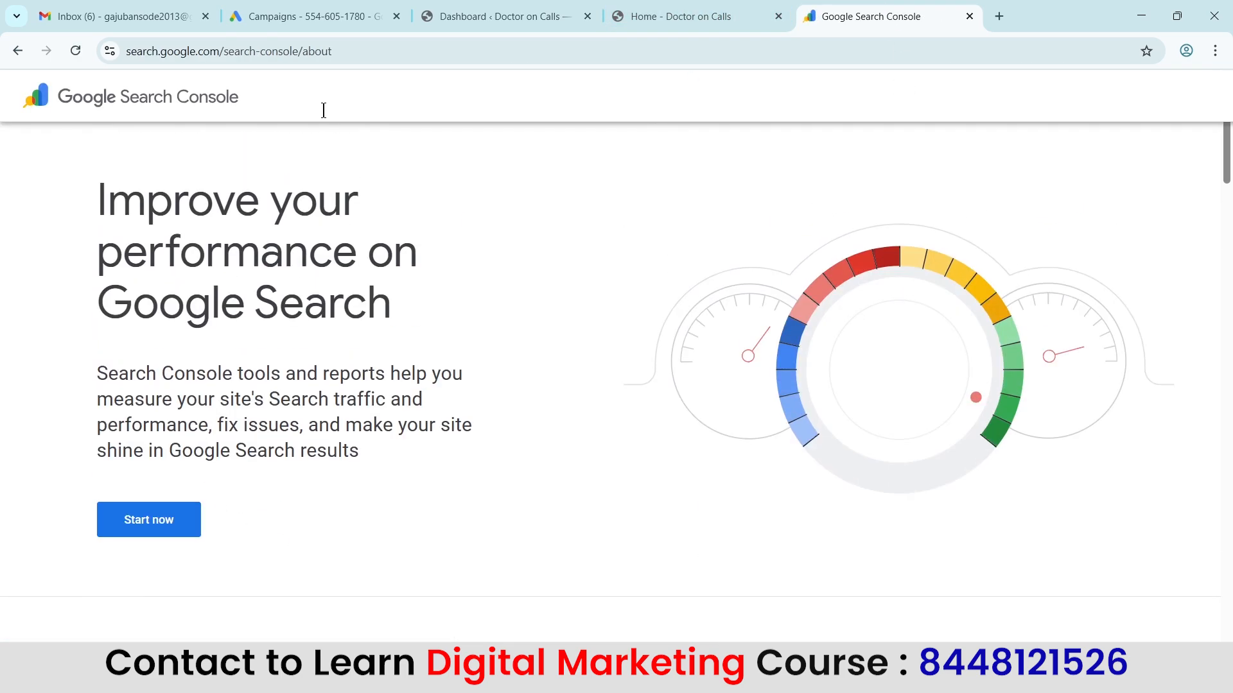
pyautogui.click(138, 526)
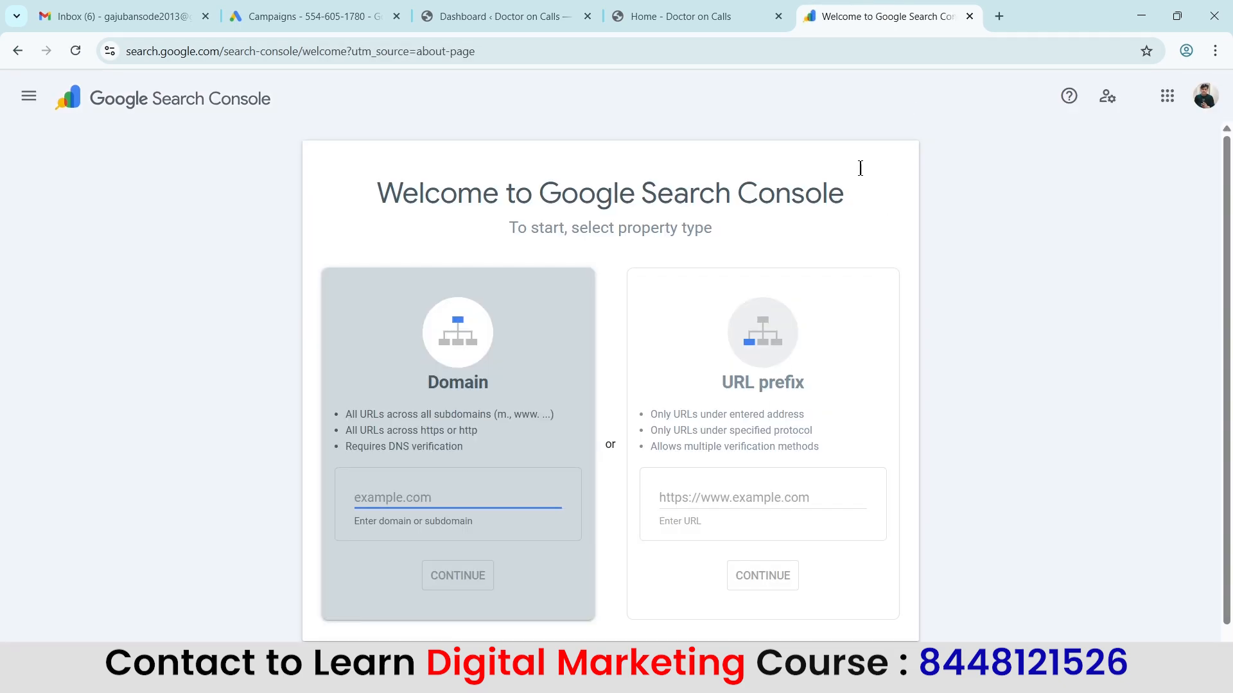
pyautogui.scroll(-1, 1058, 199)
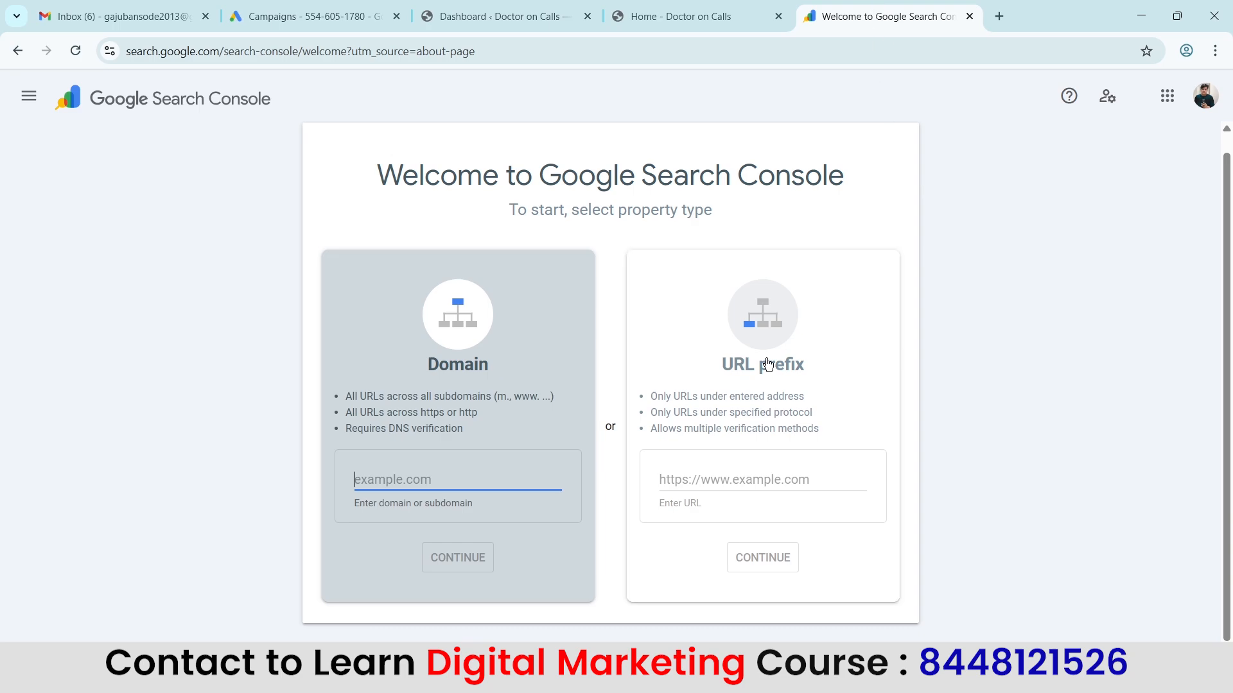
pyautogui.click(699, 480)
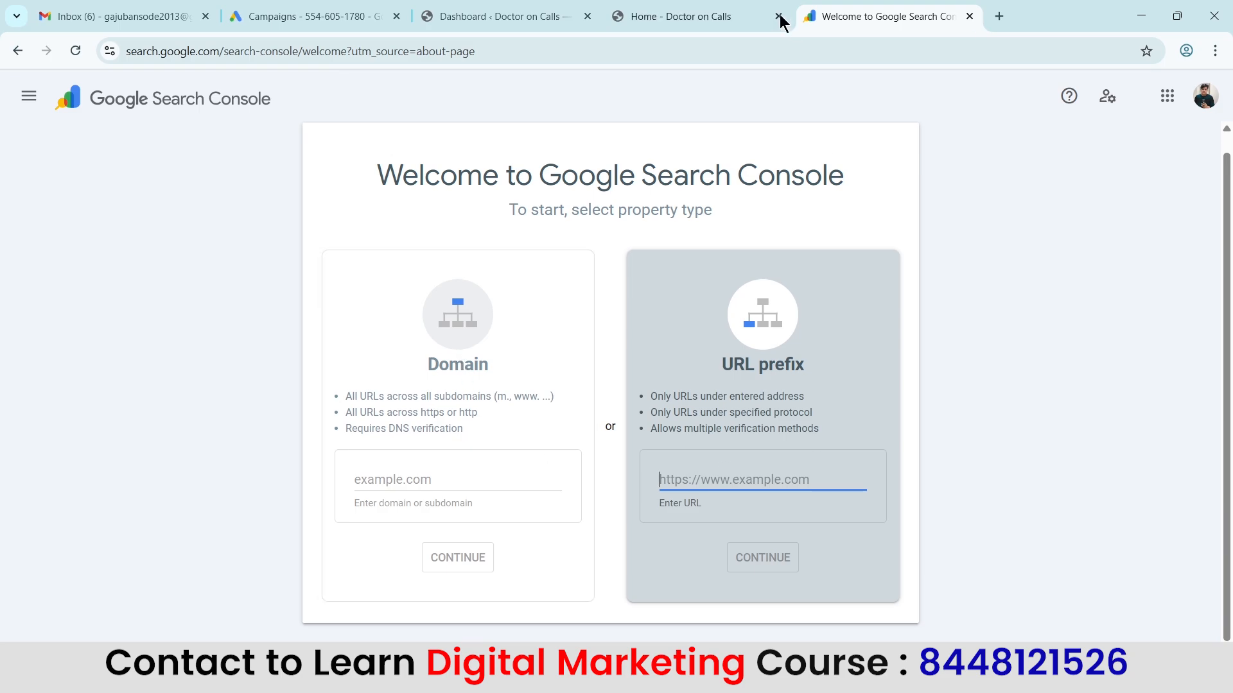
pyautogui.click(700, 16)
pyautogui.click(343, 51)
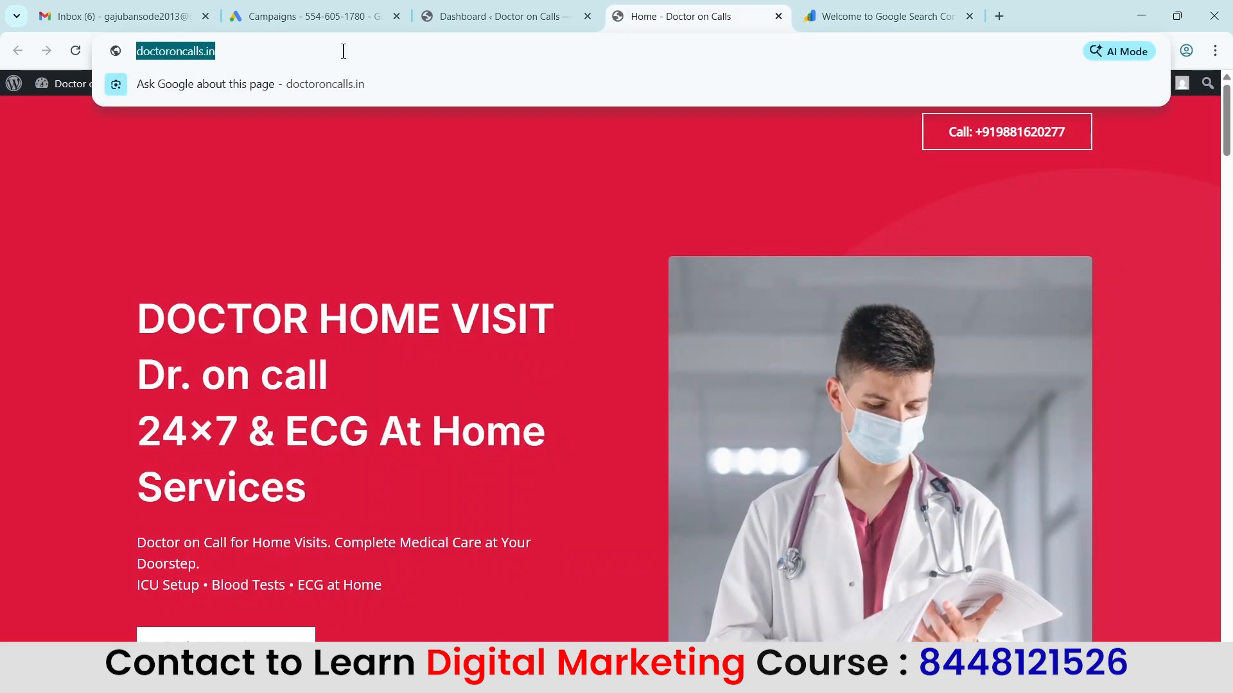
pyautogui.press('Left')
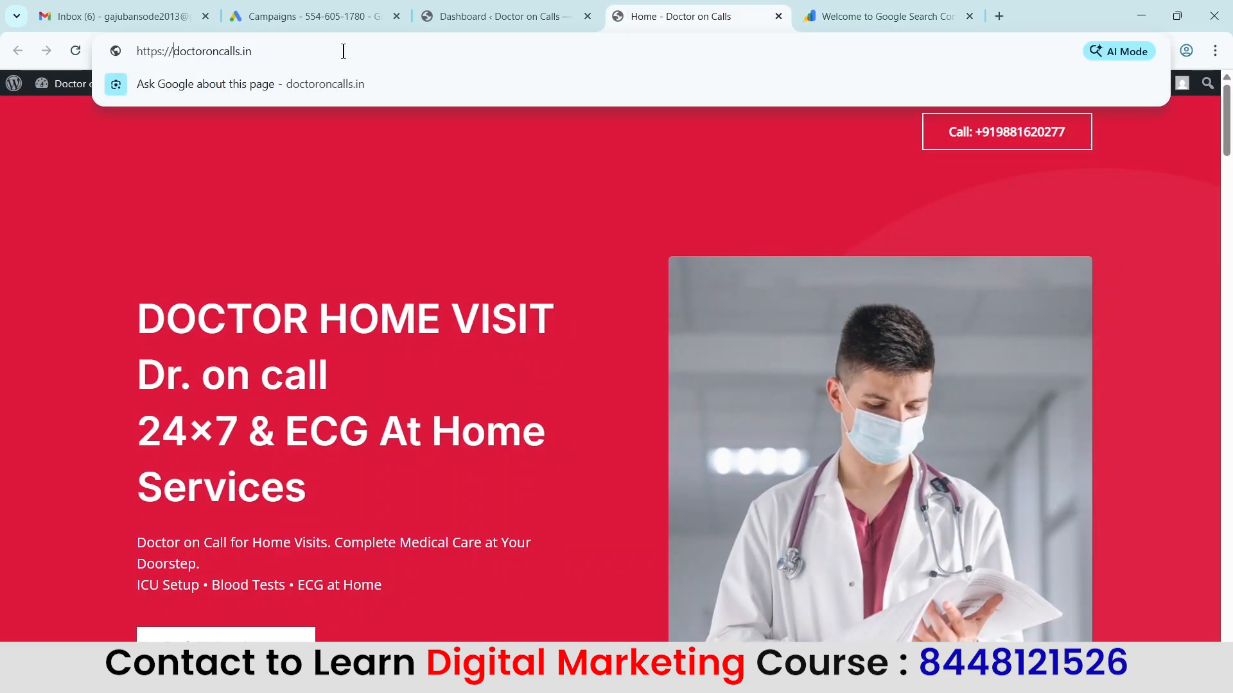
pyautogui.moveTo(344, 52); pyautogui.dragTo(132, 51)
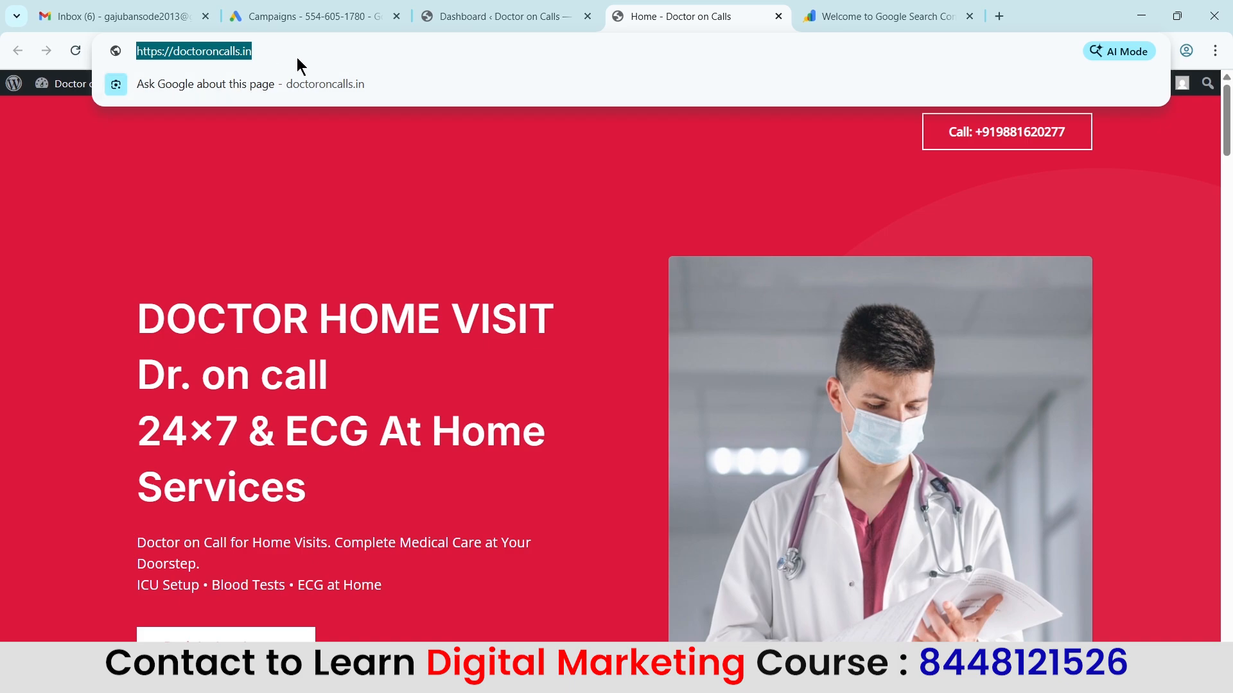
pyautogui.click(309, 53)
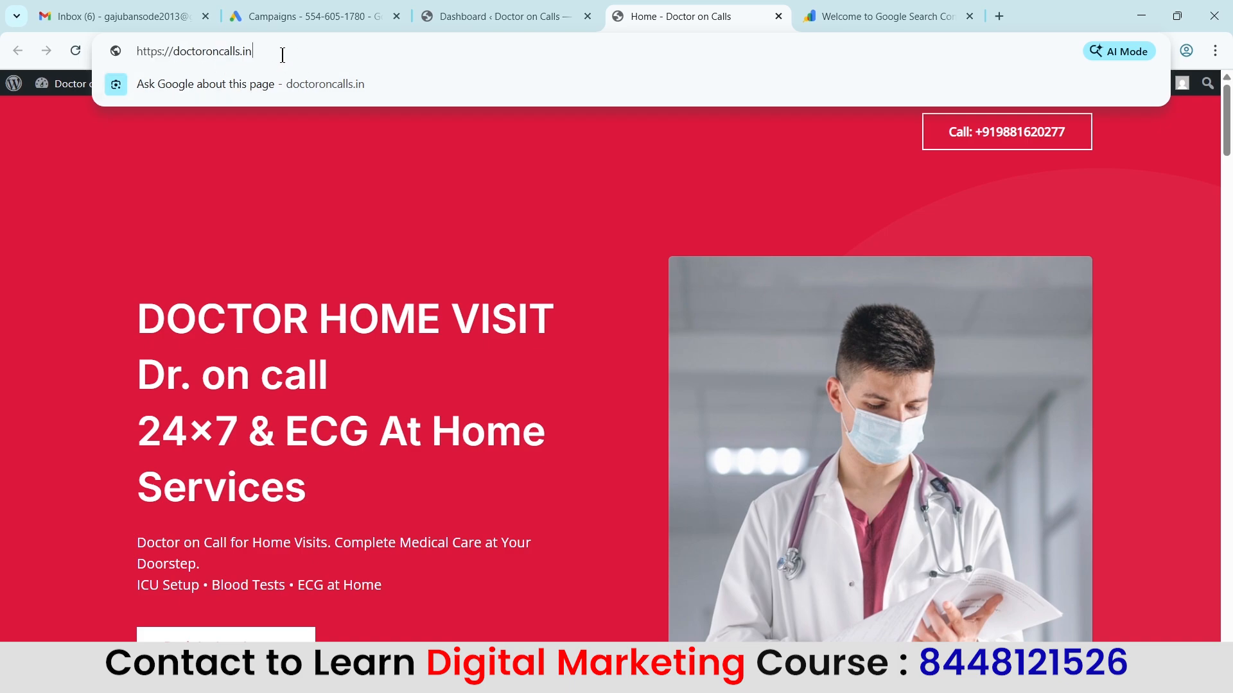
pyautogui.click(872, 12)
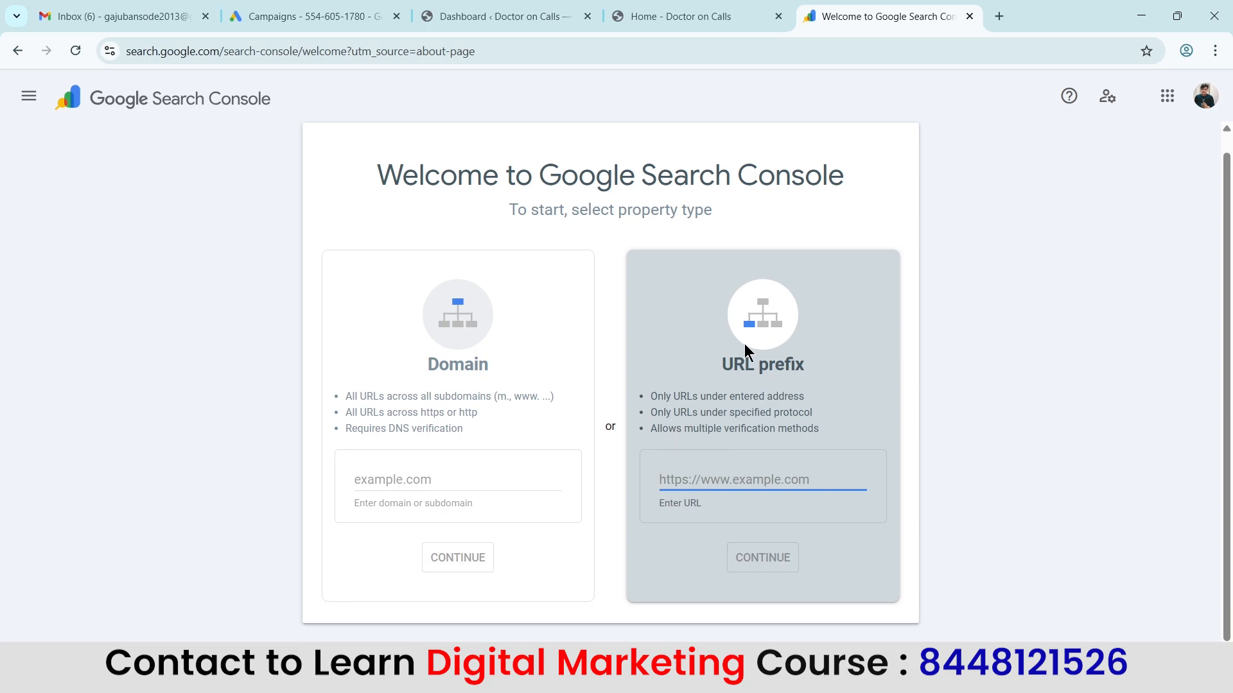
pyautogui.click(674, 16)
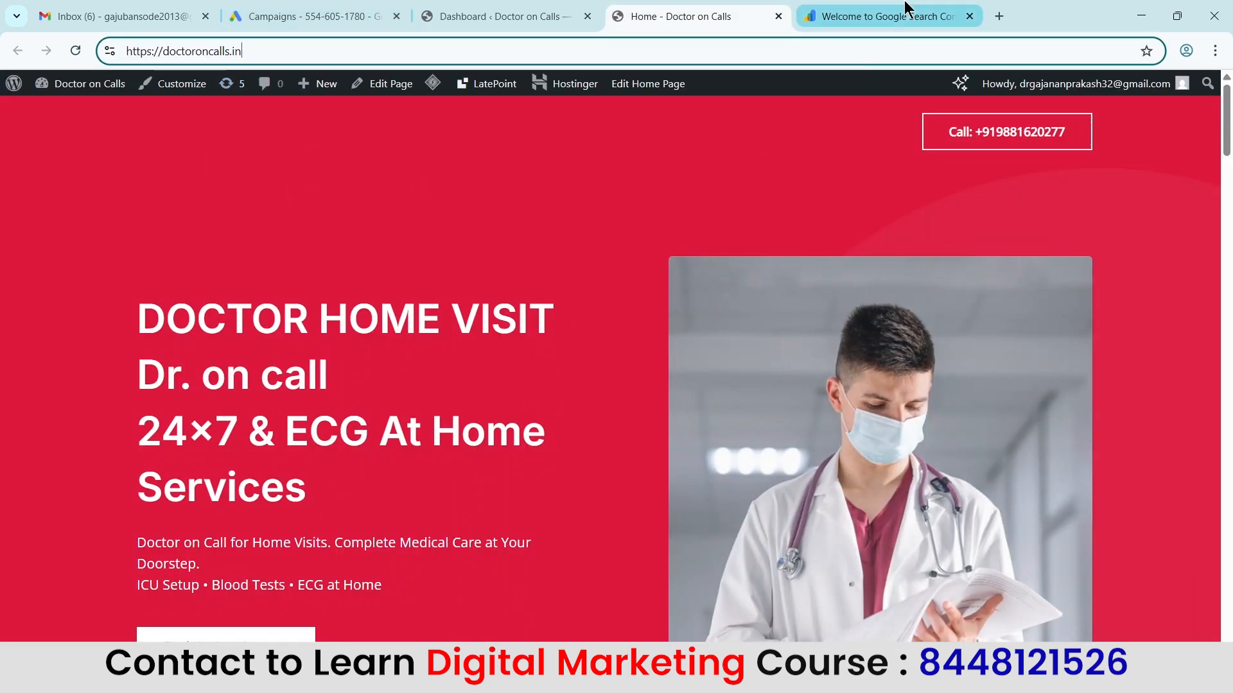
pyautogui.click(886, 16)
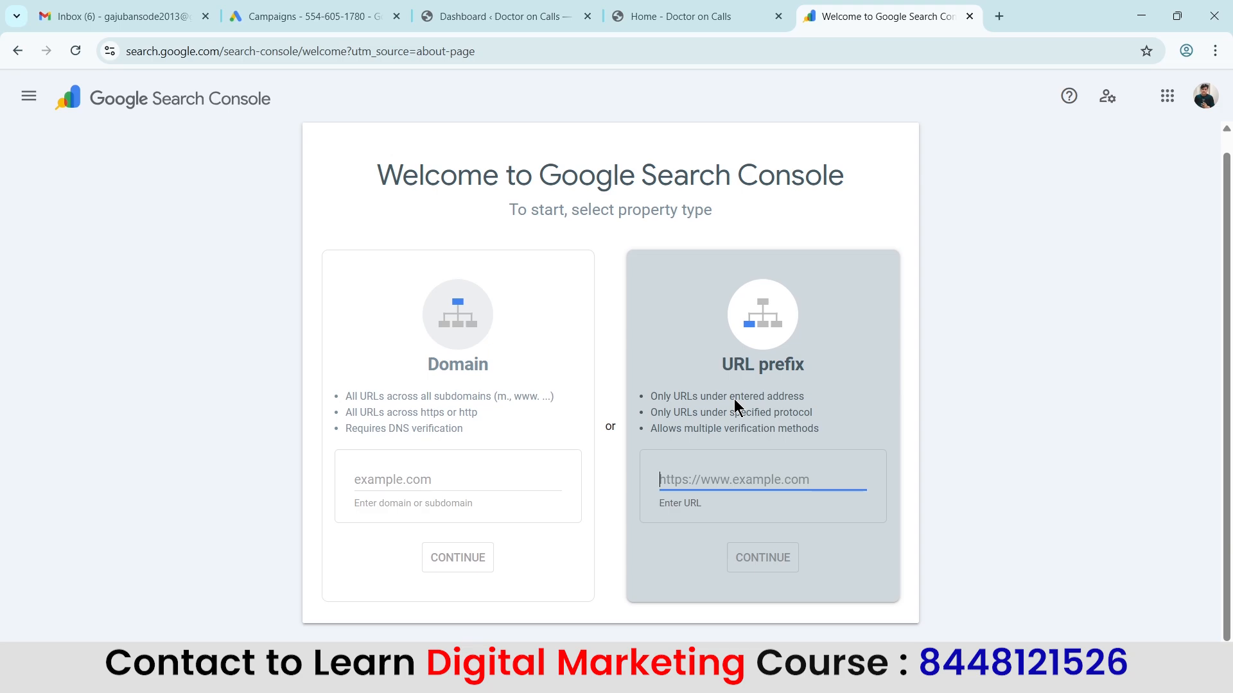
pyautogui.hotkey('ctrl', 'v')
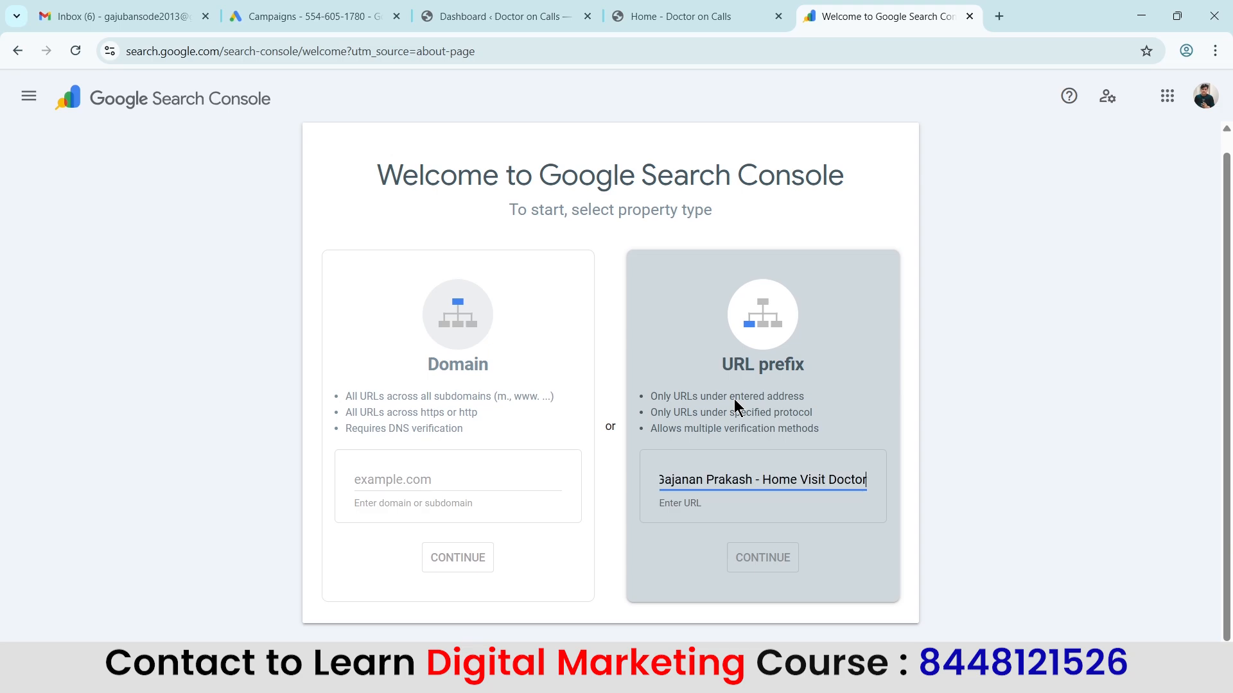
pyautogui.hotkey('ctrl', 'a')
pyautogui.press('BackSpace')
pyautogui.click(706, 13)
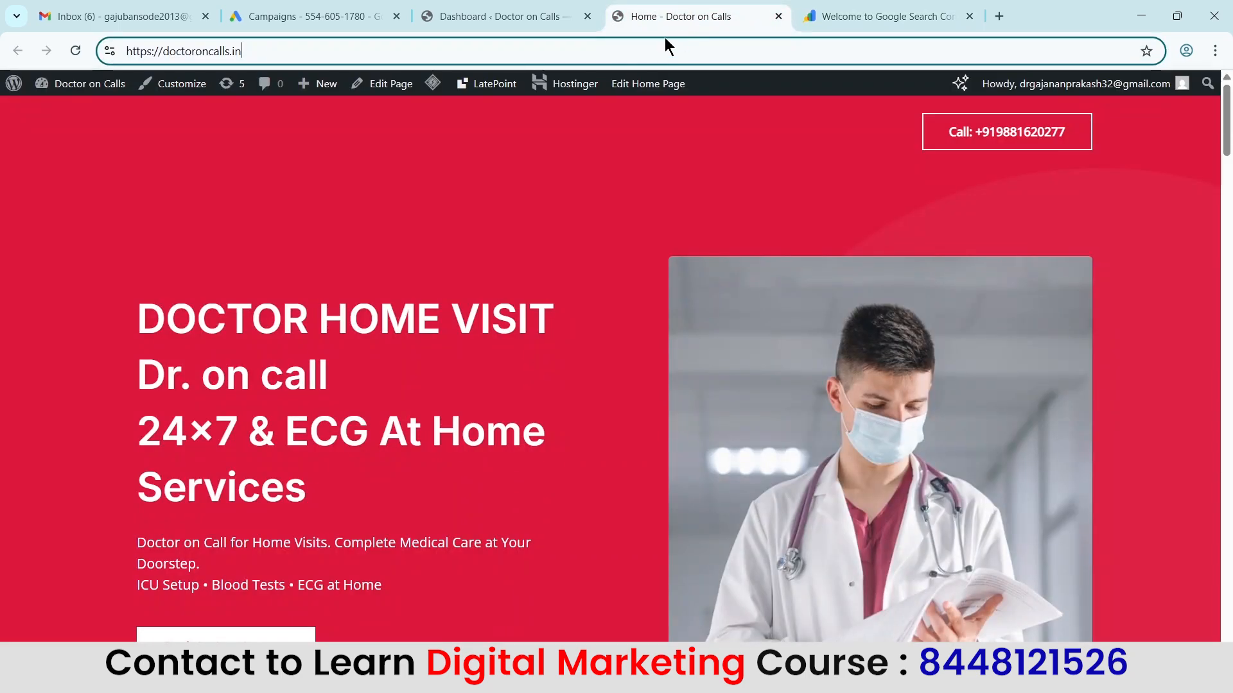
pyautogui.click(657, 49)
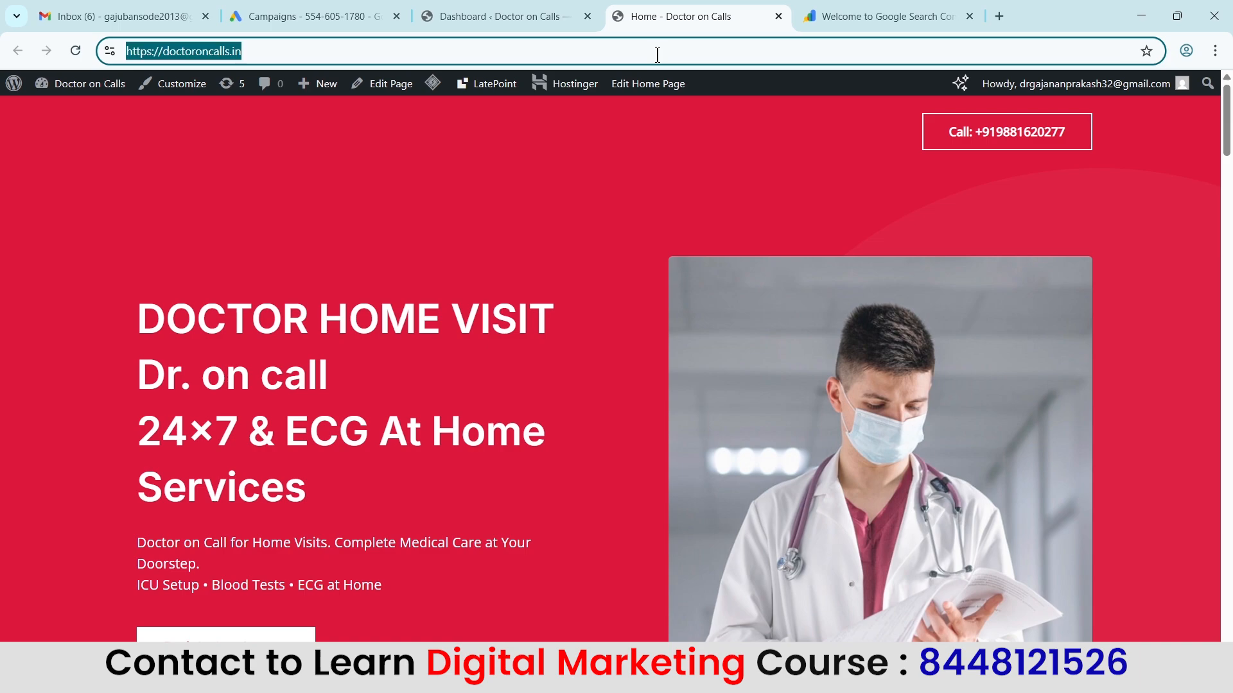
pyautogui.click(958, 9)
pyautogui.click(708, 490)
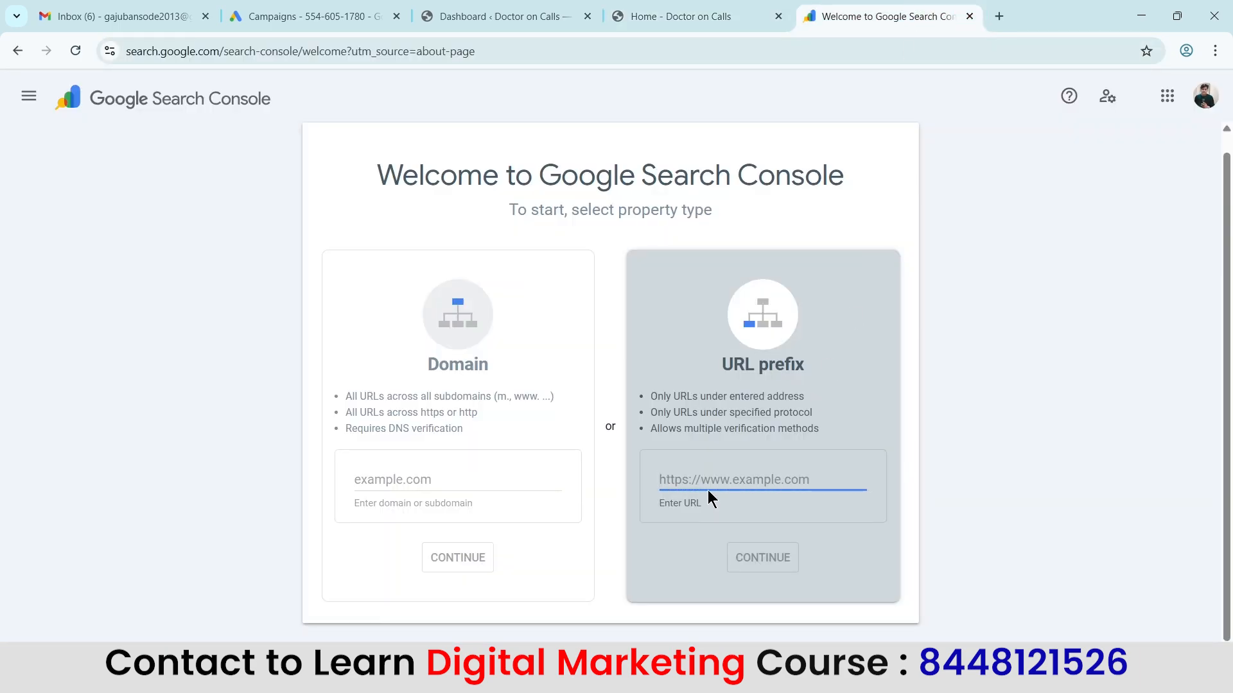
pyautogui.write('https://doctoroncalls.in/')
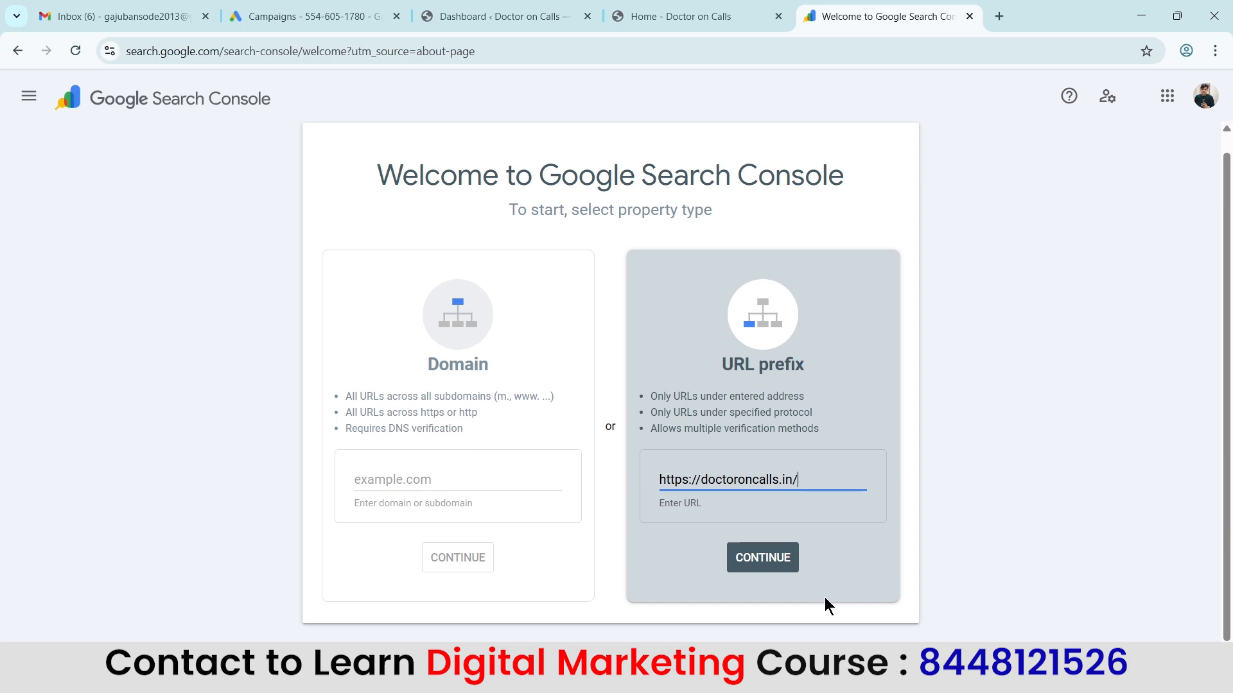
pyautogui.click(753, 559)
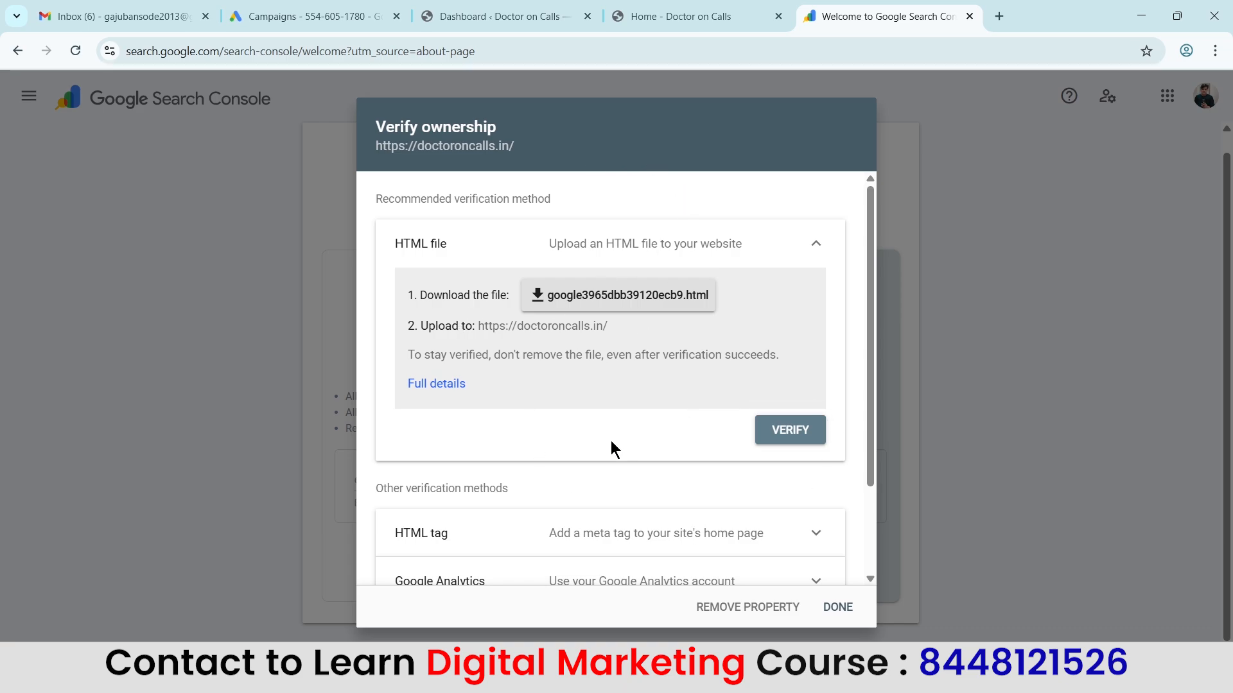
# Review the ownership verification methods and download the HTML verification file
pyautogui.scroll(-2, 612, 443)
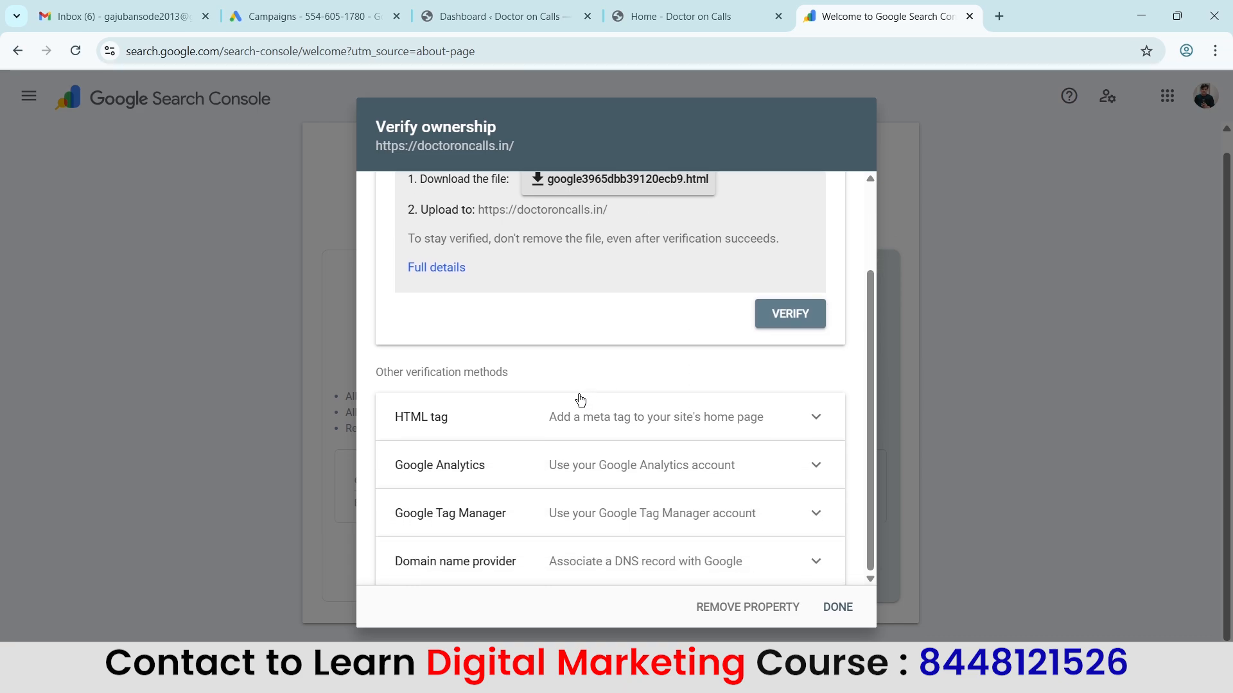
pyautogui.scroll(2, 580, 399)
pyautogui.scroll(-2, 594, 389)
pyautogui.scroll(2, 526, 212)
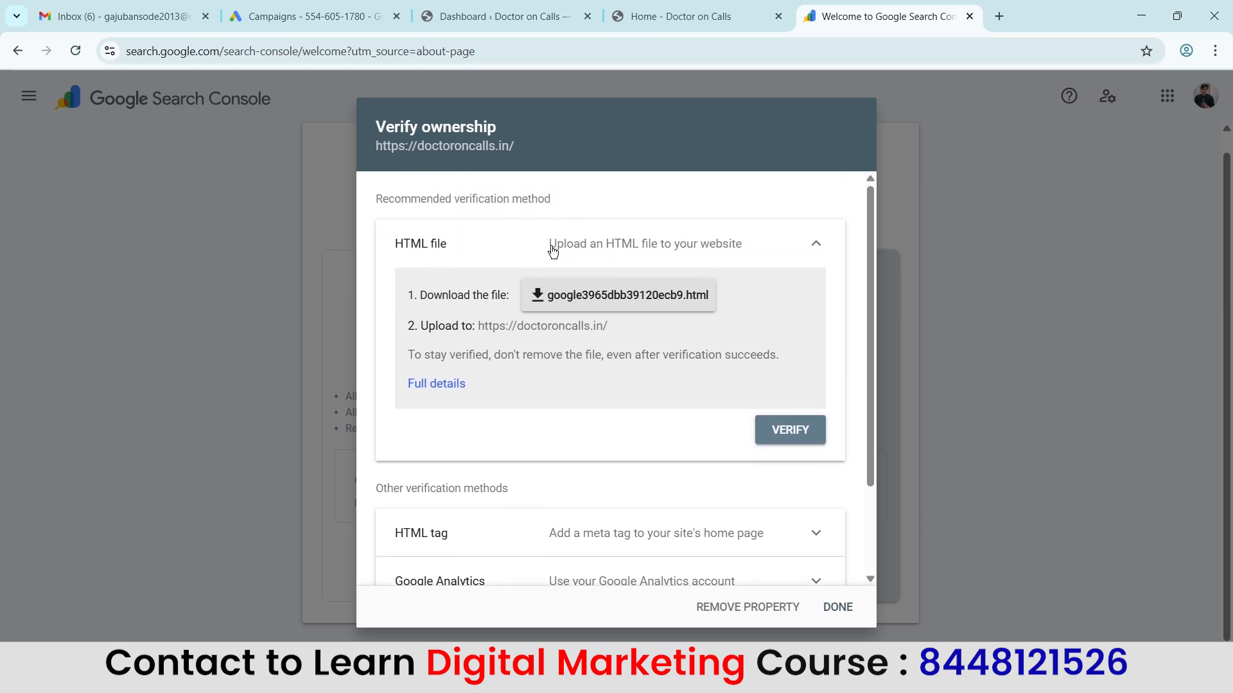
pyautogui.click(601, 303)
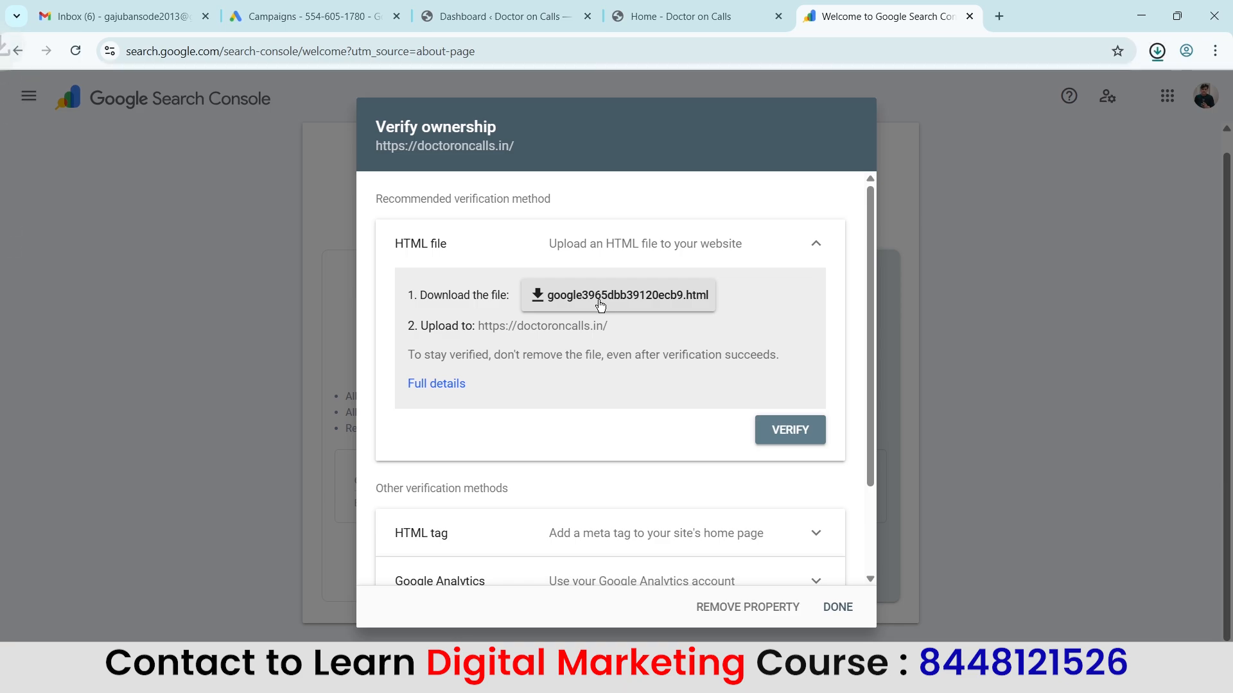
pyautogui.moveTo(983, 97)
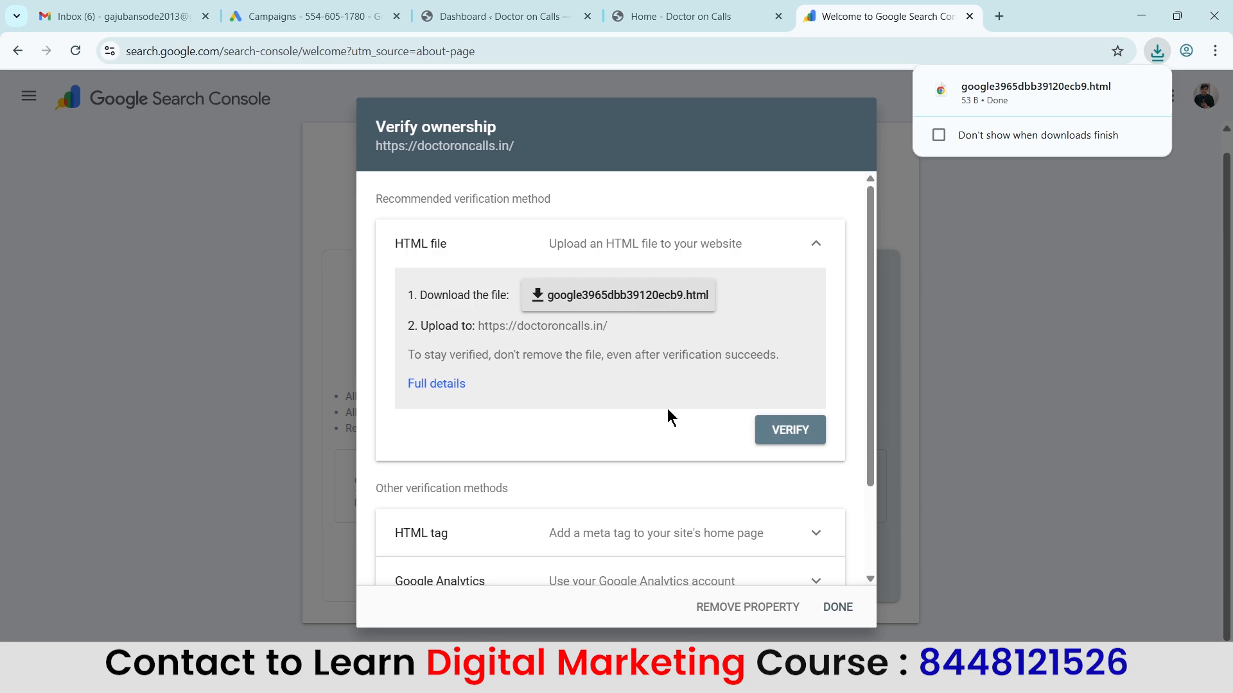
# Expand the HTML tag verification method and copy its google-site-verification meta tag
pyautogui.scroll(-2, 668, 411)
pyautogui.click(637, 437)
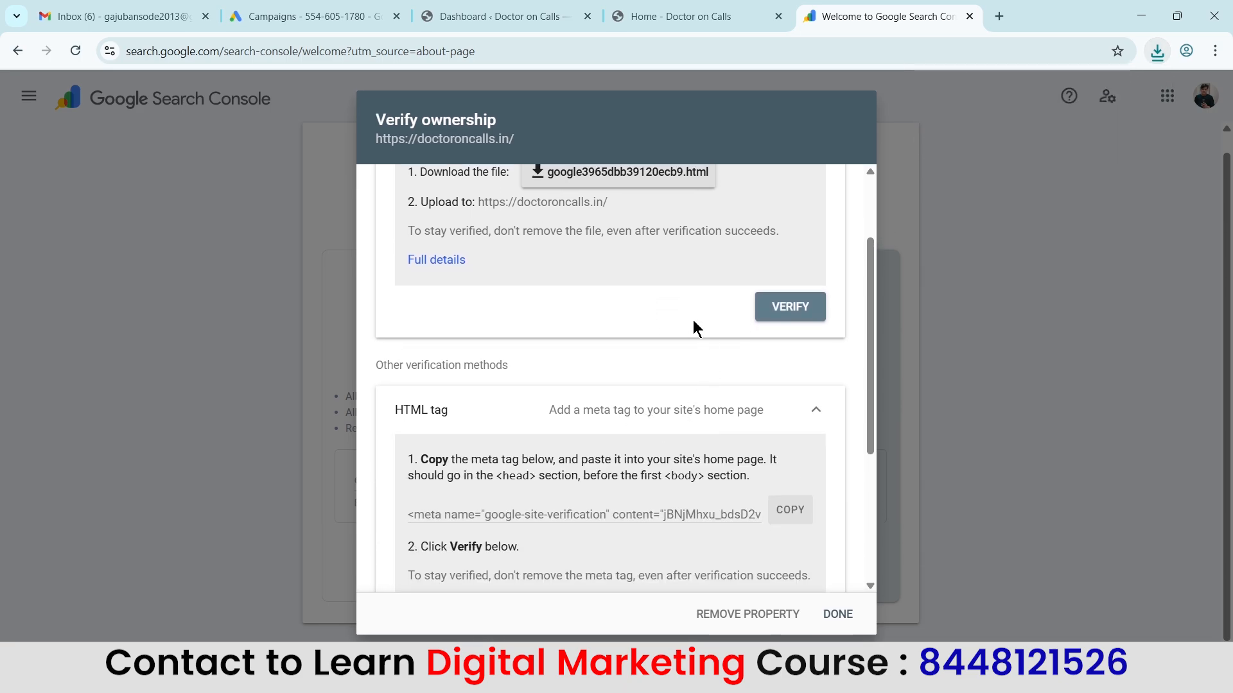
pyautogui.scroll(-3, 692, 320)
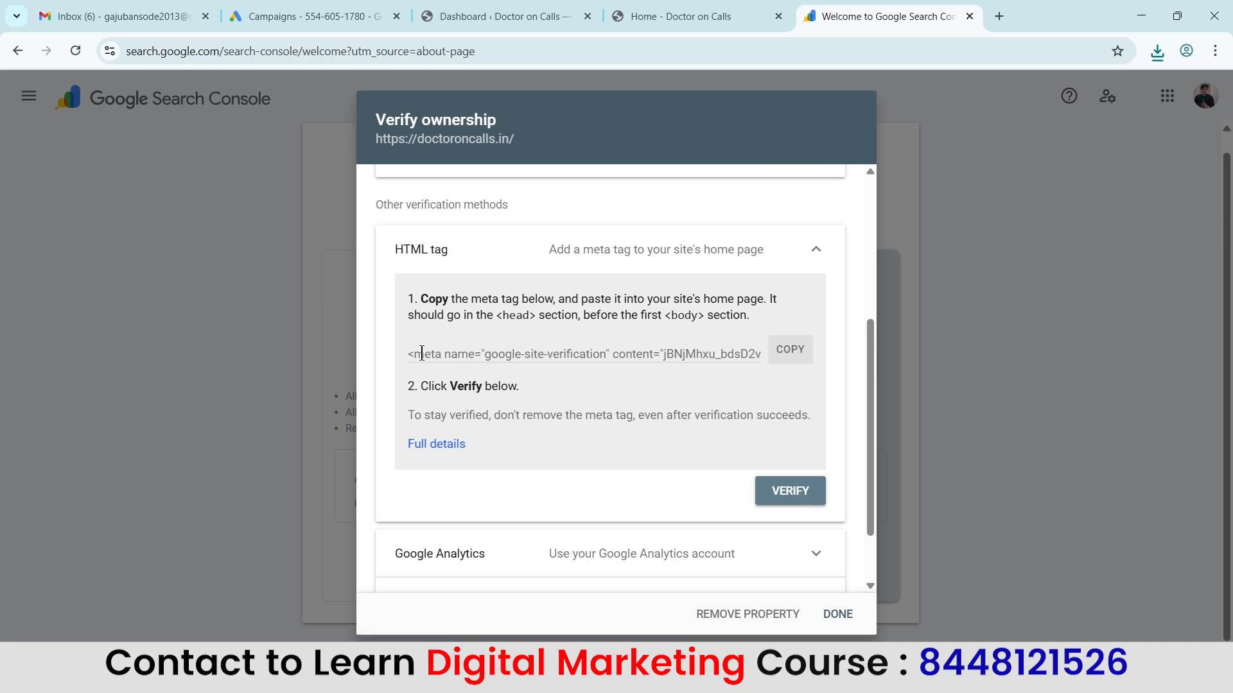
pyautogui.moveTo(409, 355); pyautogui.dragTo(773, 361)
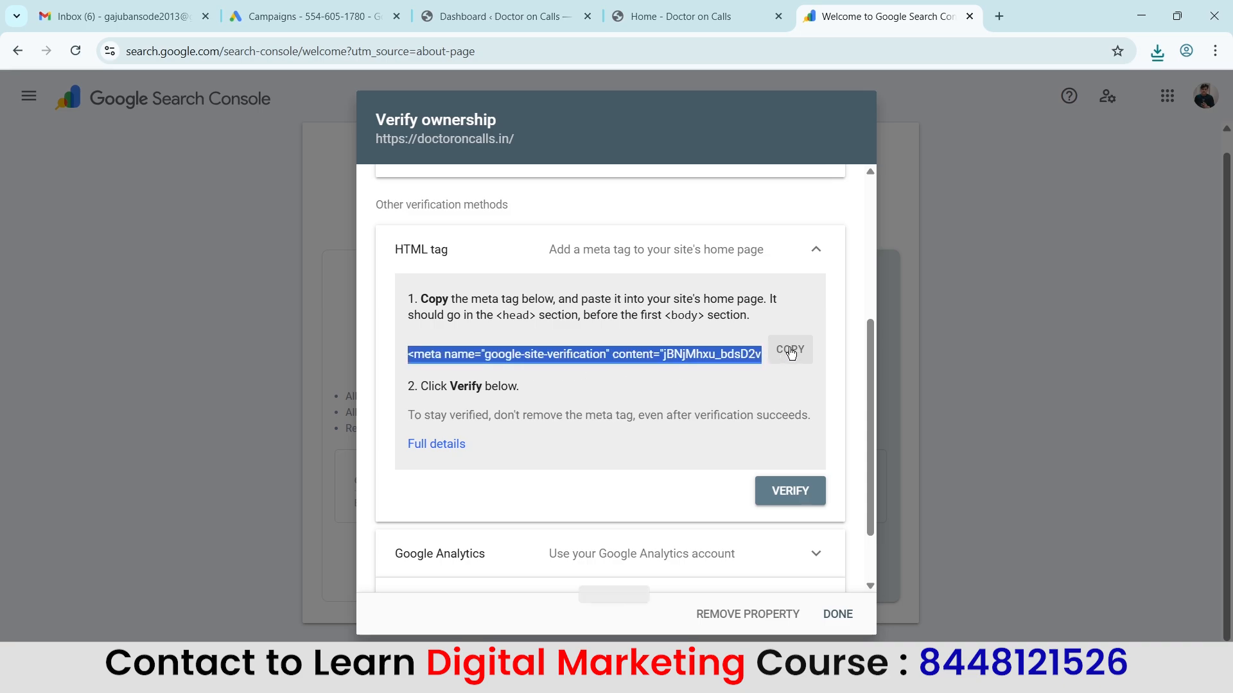
pyautogui.click(789, 350)
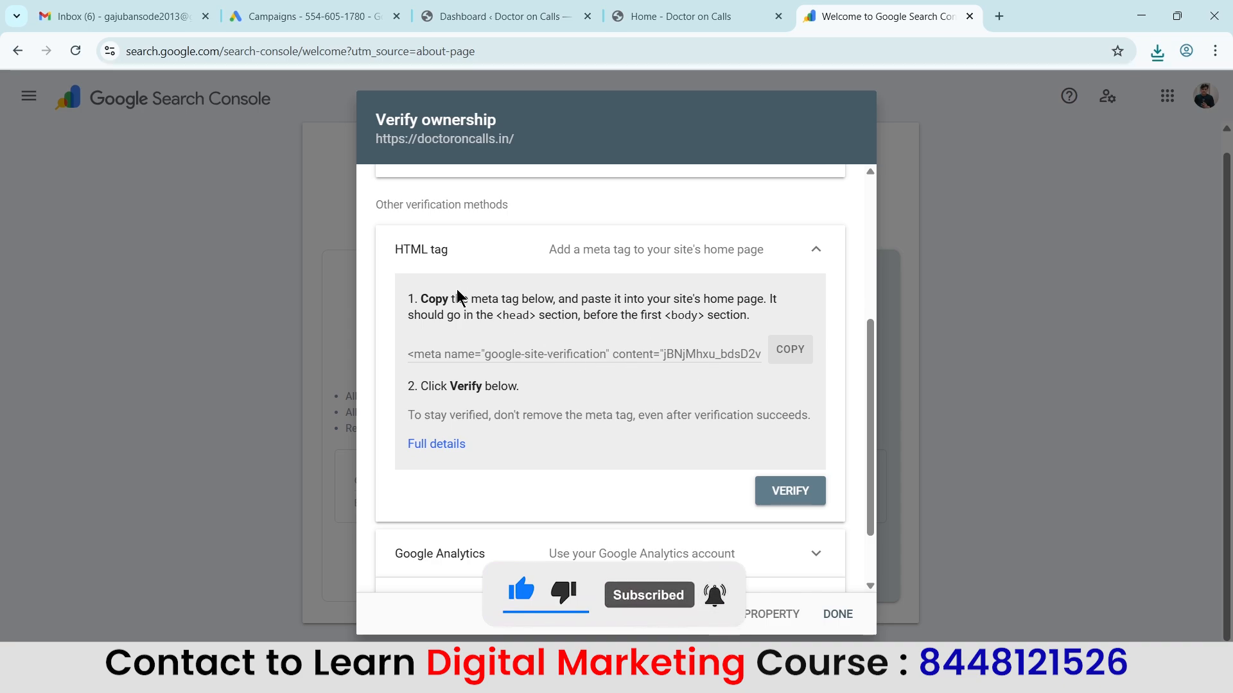
# Read the HTML tag instructions on where the meta tag goes relative to the <head> and <body> sections, and compare with the HTML file method
pyautogui.moveTo(428, 299); pyautogui.dragTo(758, 306)
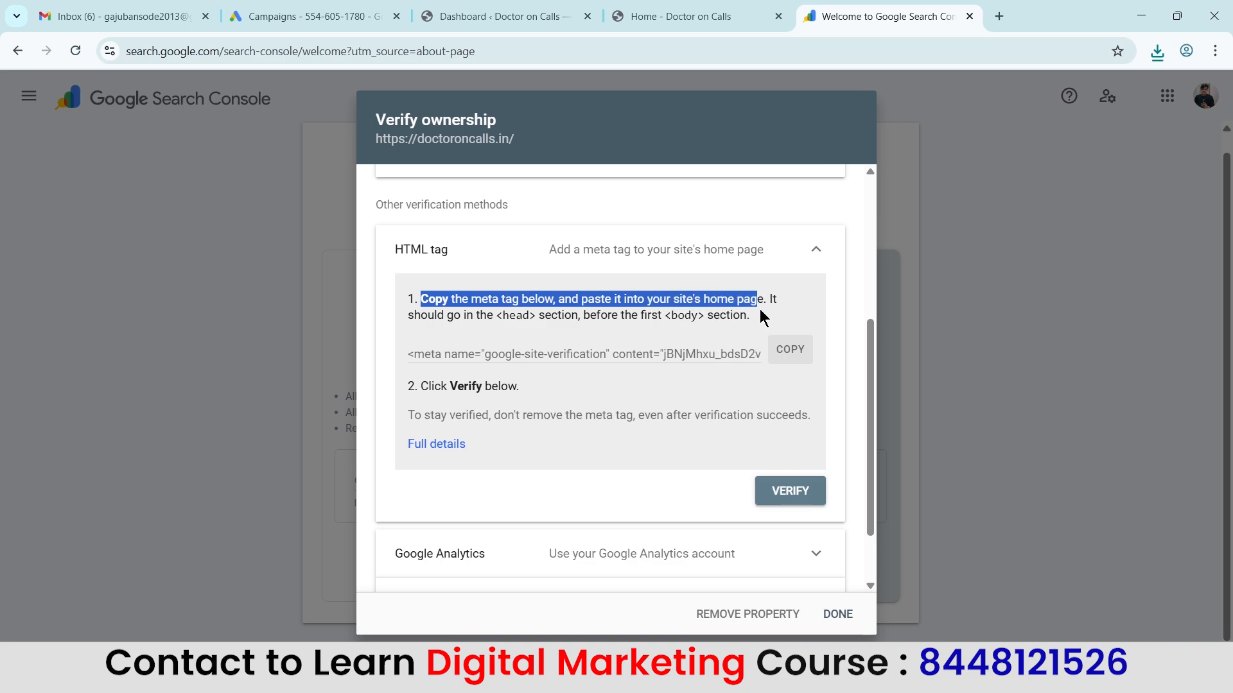
pyautogui.moveTo(769, 294); pyautogui.dragTo(764, 315)
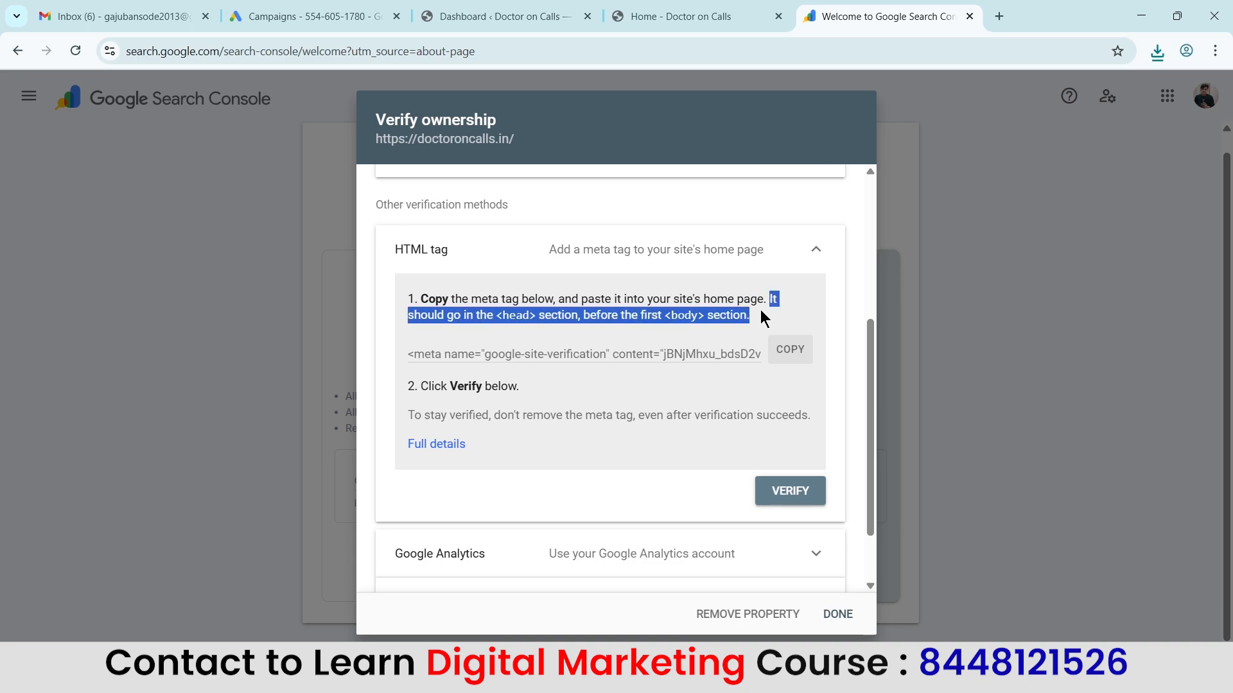
pyautogui.click(761, 309)
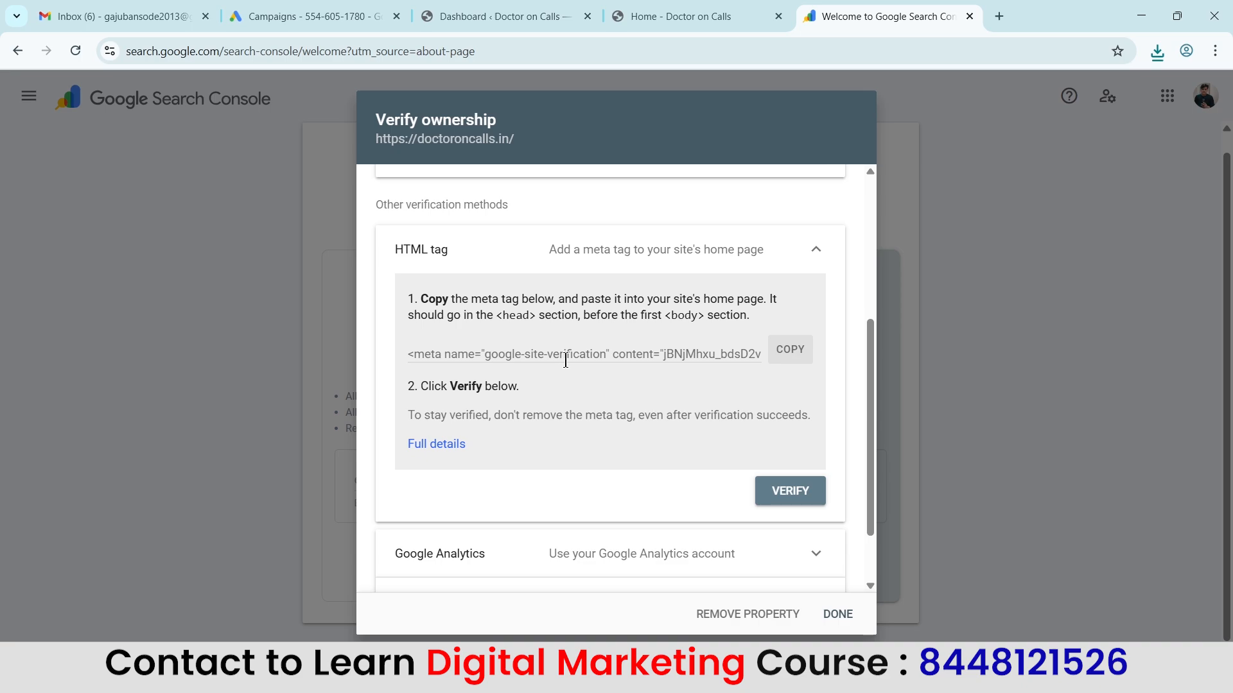
pyautogui.moveTo(678, 314); pyautogui.dragTo(665, 314)
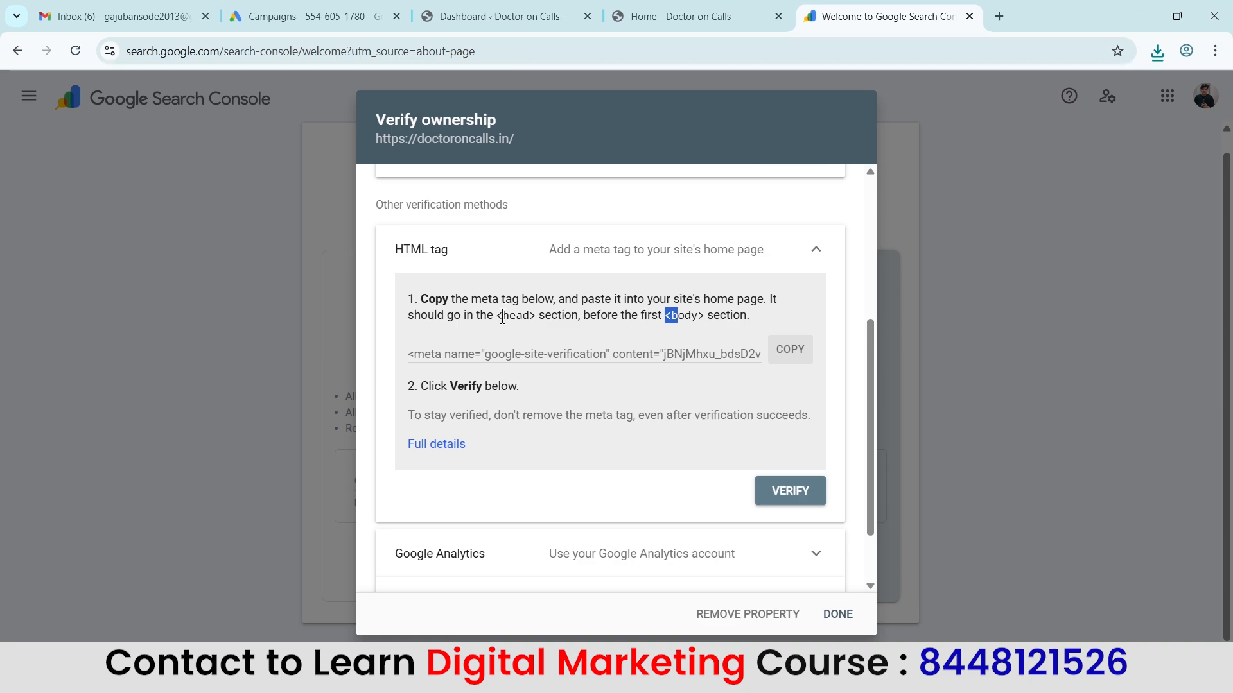
pyautogui.moveTo(497, 315); pyautogui.dragTo(536, 317)
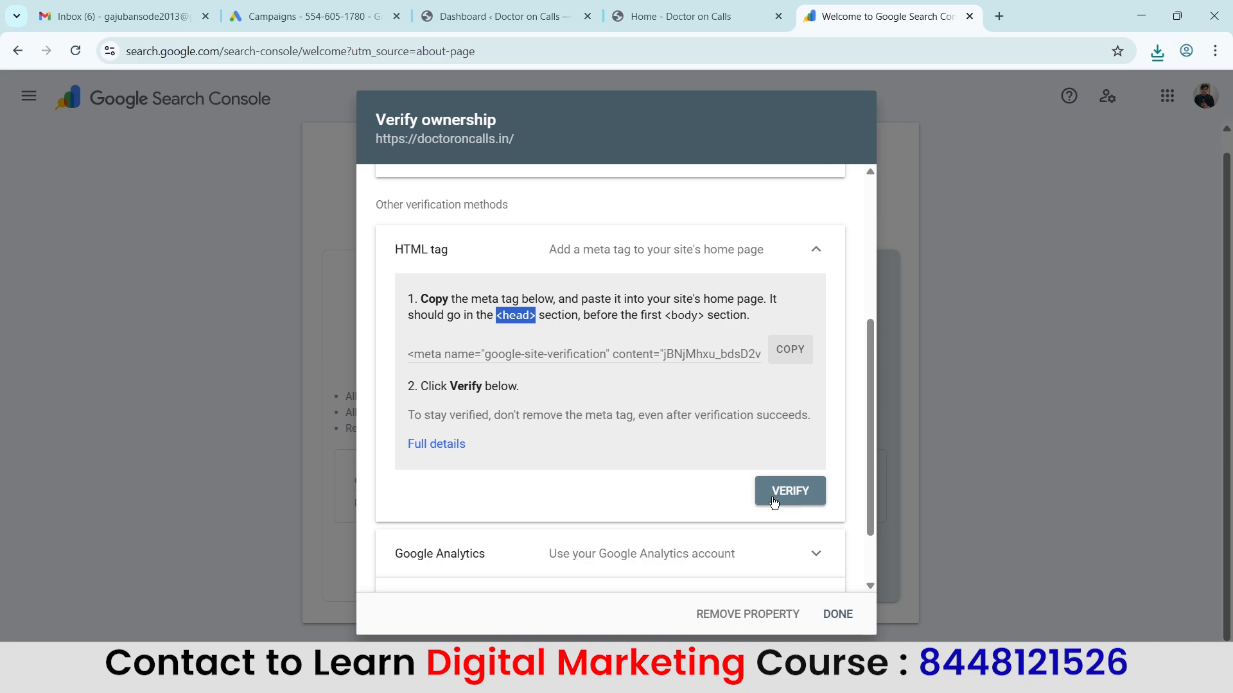
pyautogui.scroll(-2, 638, 389)
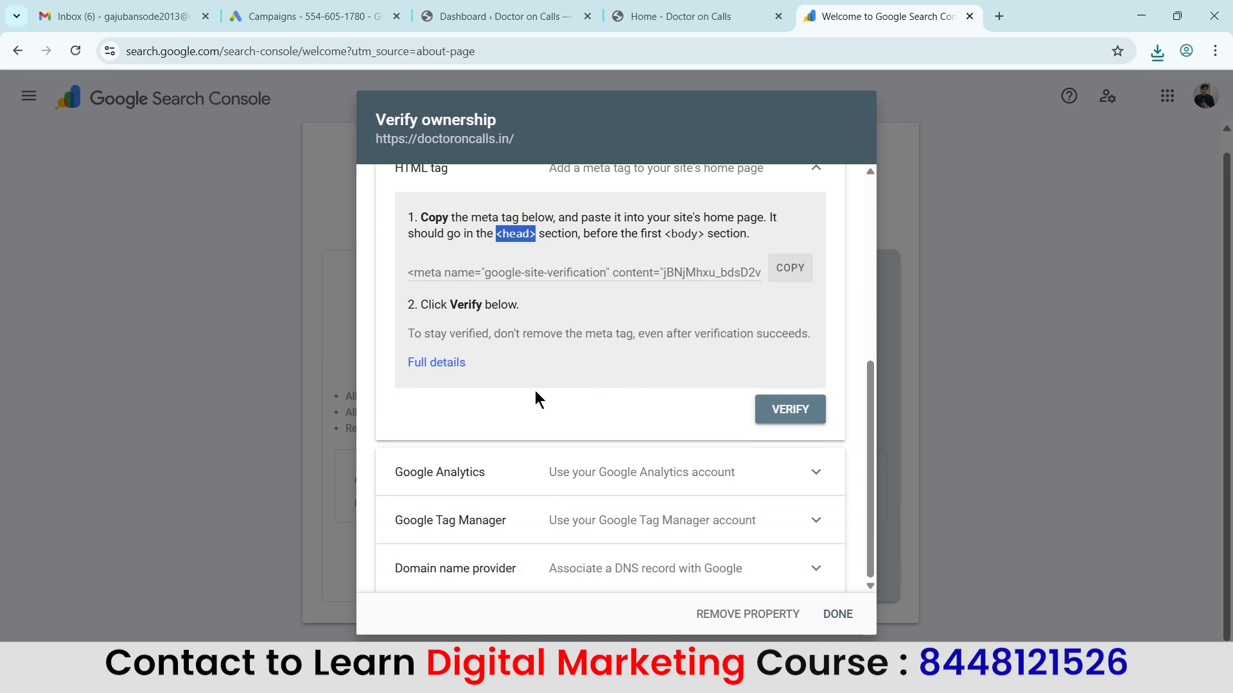
pyautogui.scroll(6, 556, 352)
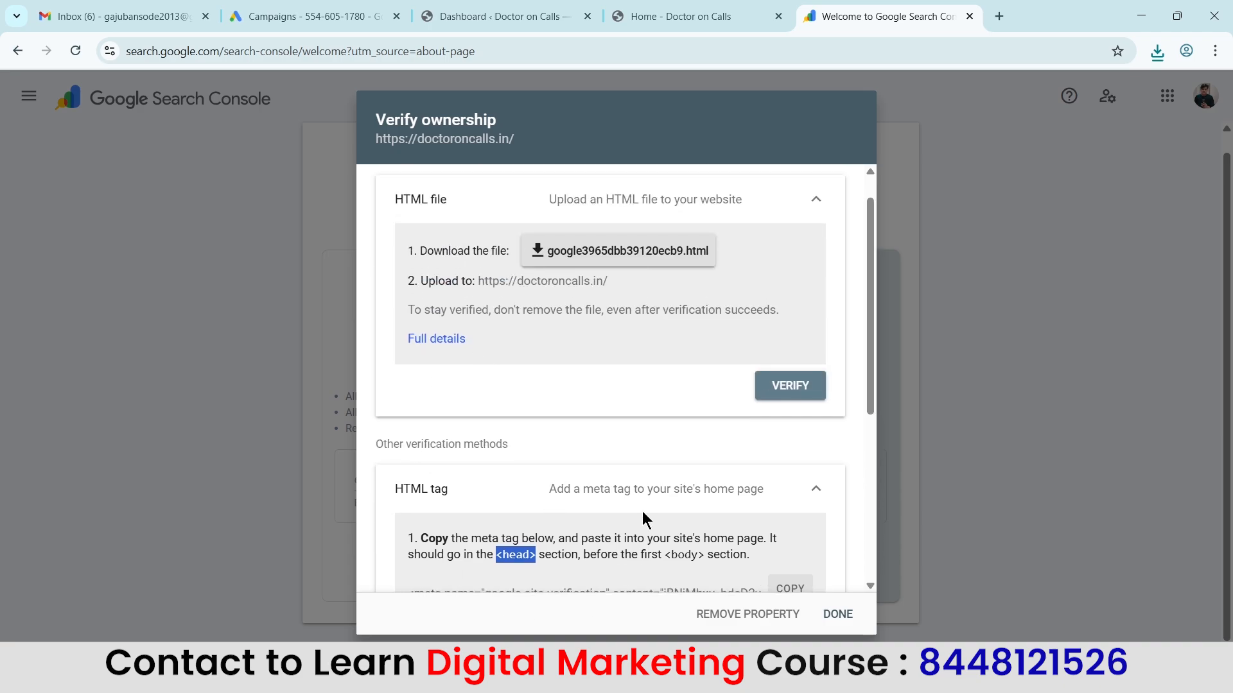
pyautogui.scroll(-5, 641, 517)
pyautogui.scroll(-2, 636, 303)
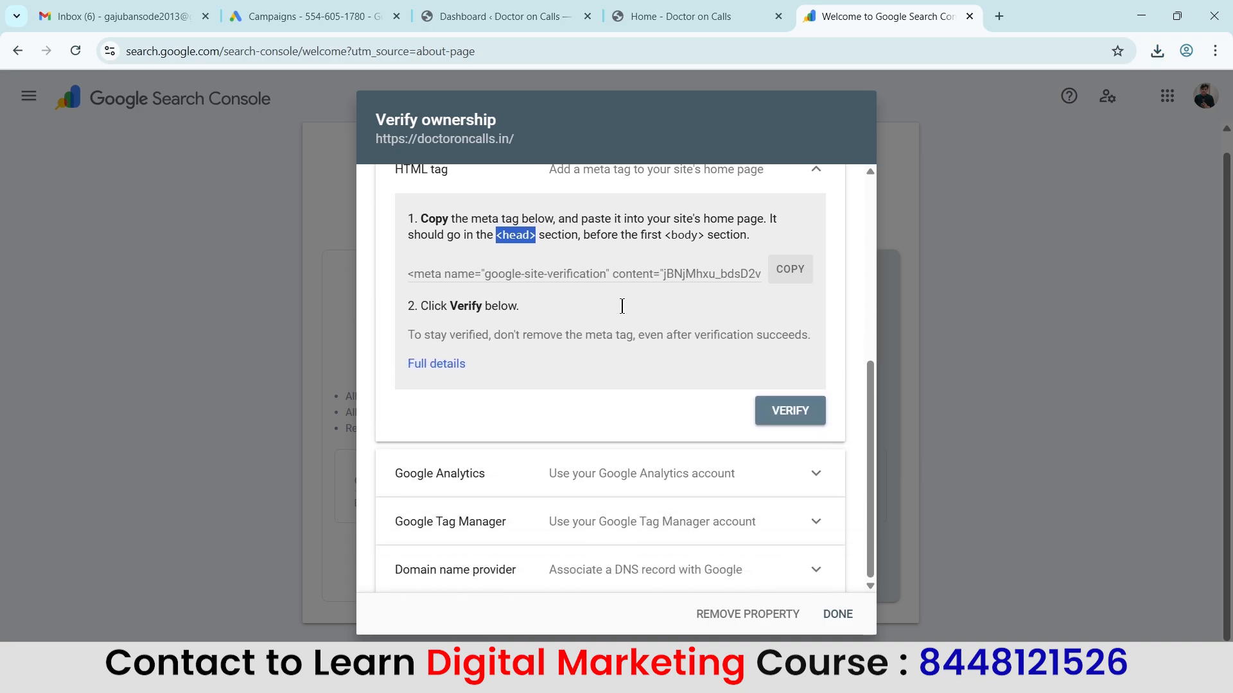
# Expand the Google Analytics verification method and review its tracking code and permission requirements
pyautogui.click(465, 477)
pyautogui.scroll(-4, 601, 326)
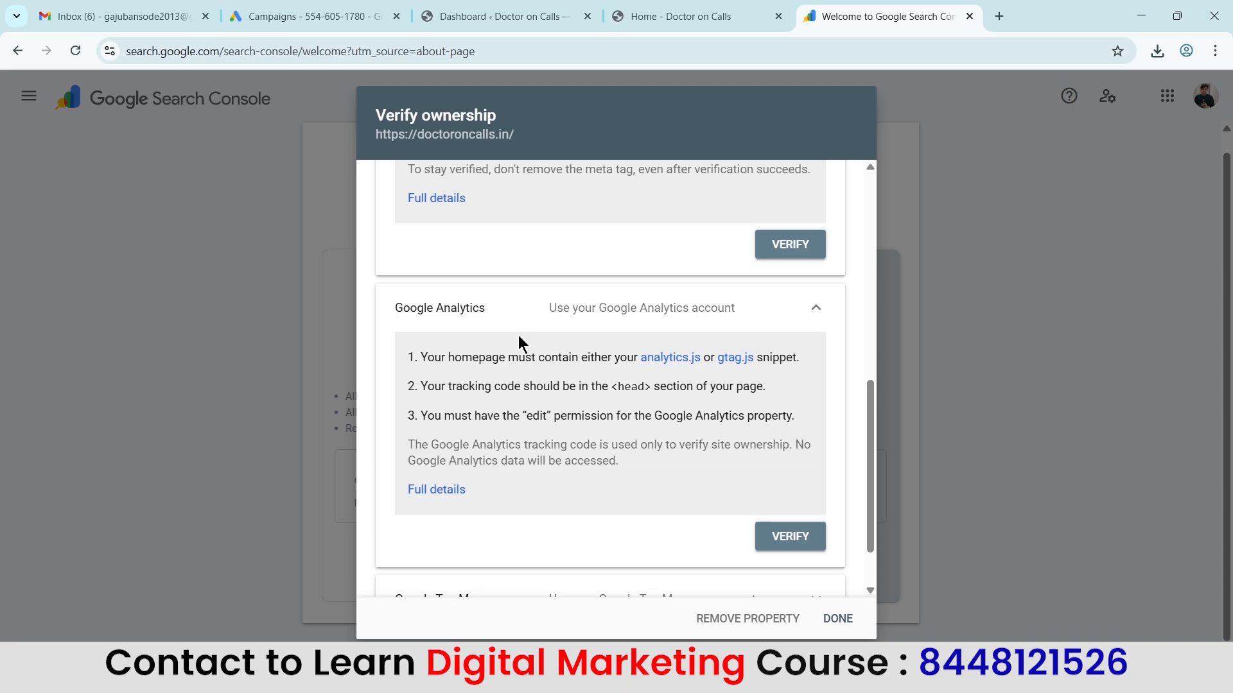
pyautogui.scroll(-1, 687, 411)
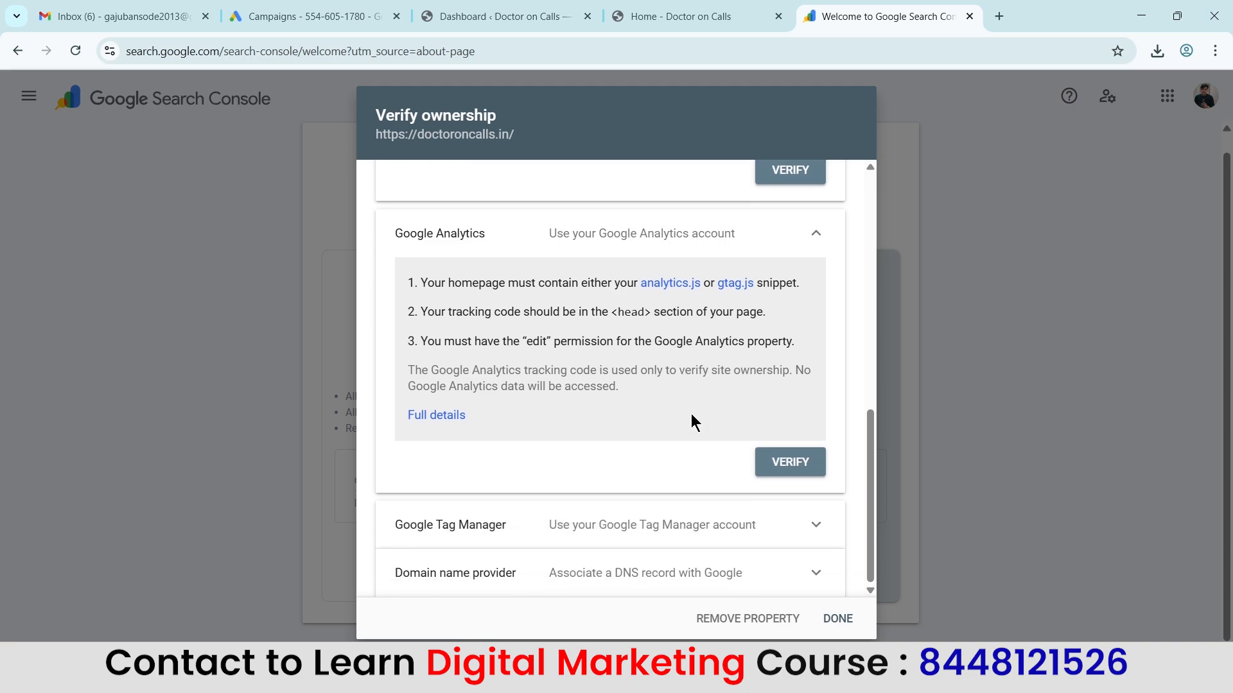
pyautogui.scroll(2, 684, 383)
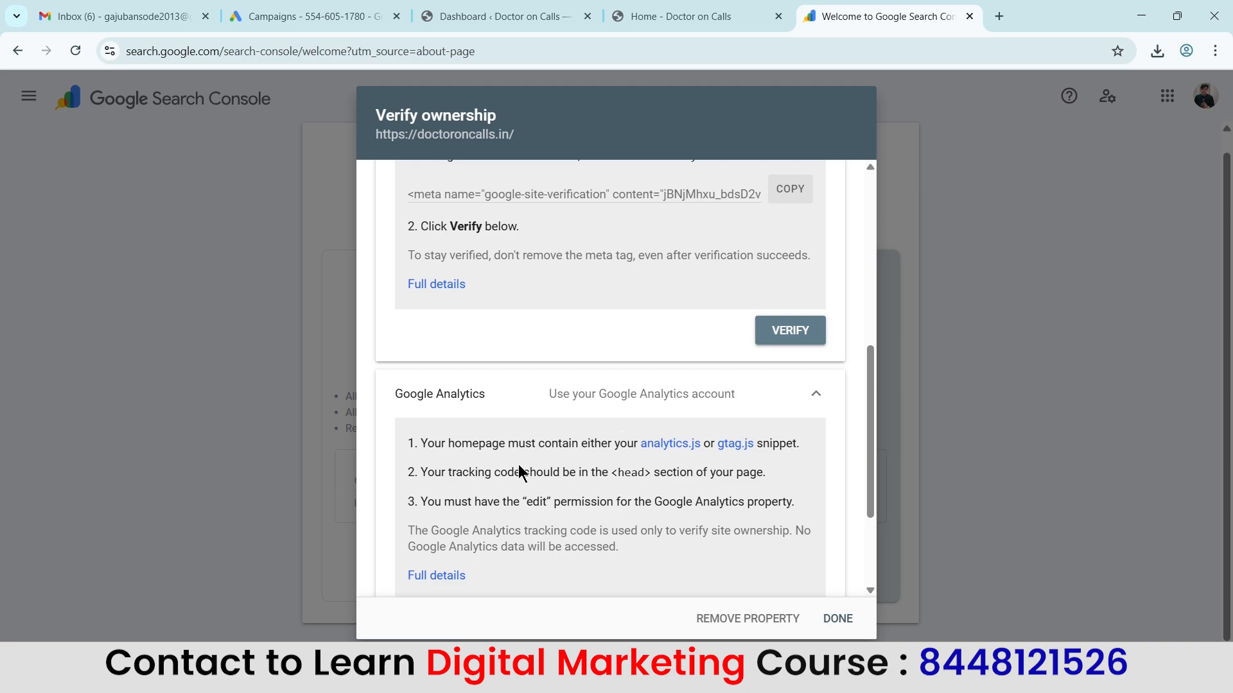
pyautogui.scroll(-2, 591, 472)
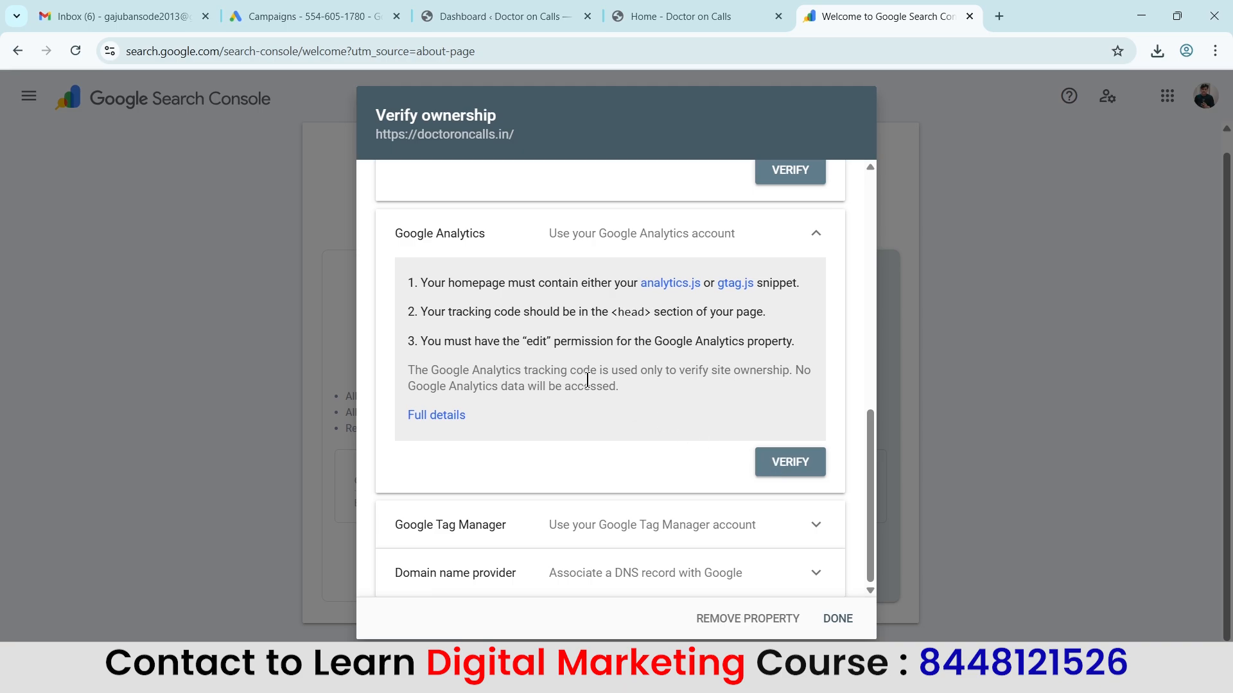
# Expand the Google Tag Manager and Domain name provider methods and review their verification requirements
pyautogui.click(588, 530)
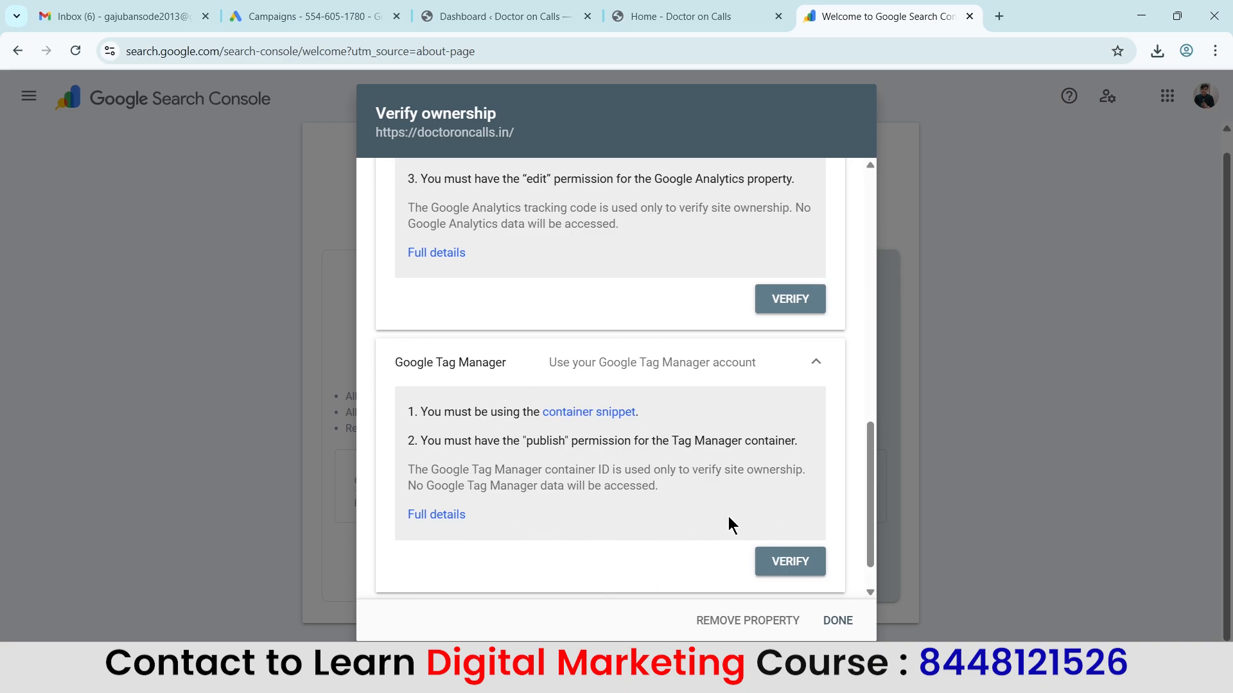
pyautogui.scroll(-1, 635, 437)
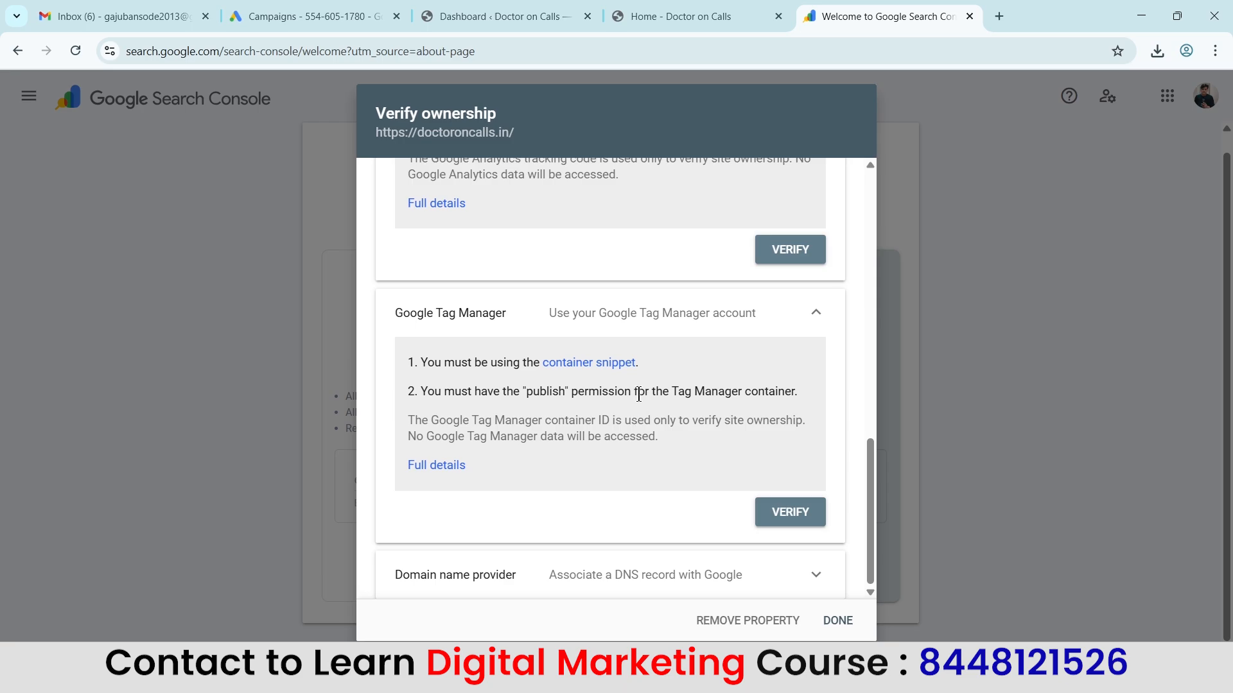
pyautogui.click(654, 573)
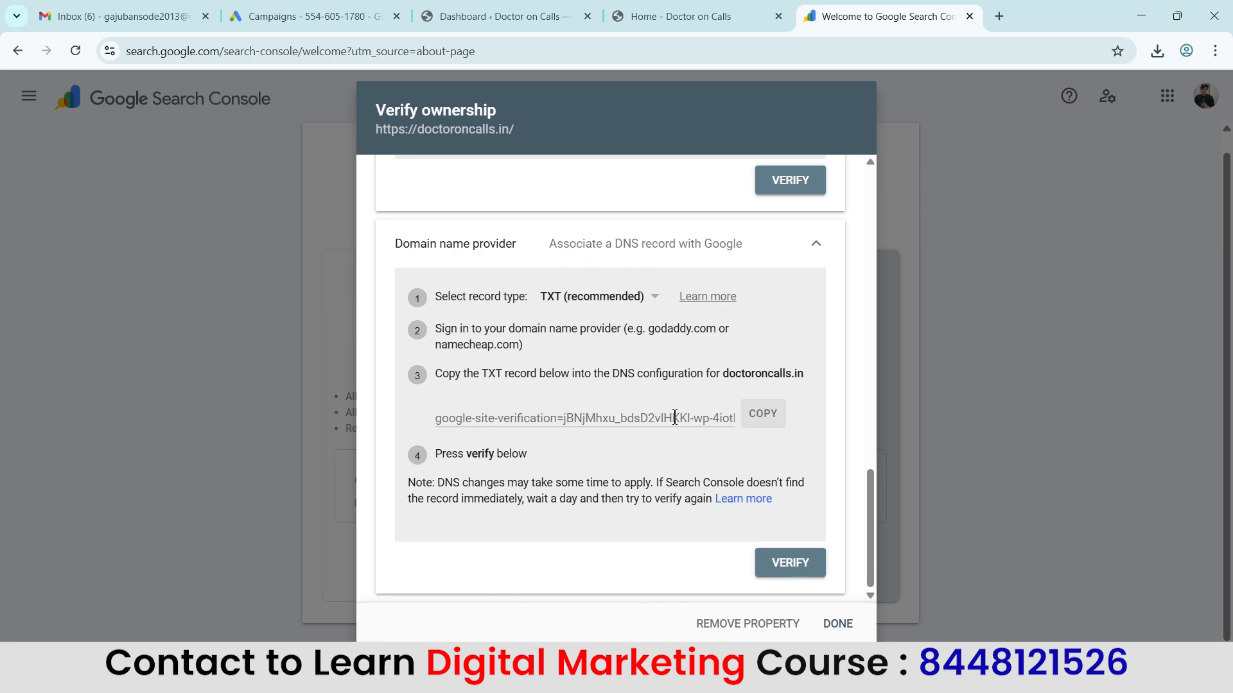
pyautogui.scroll(1, 550, 407)
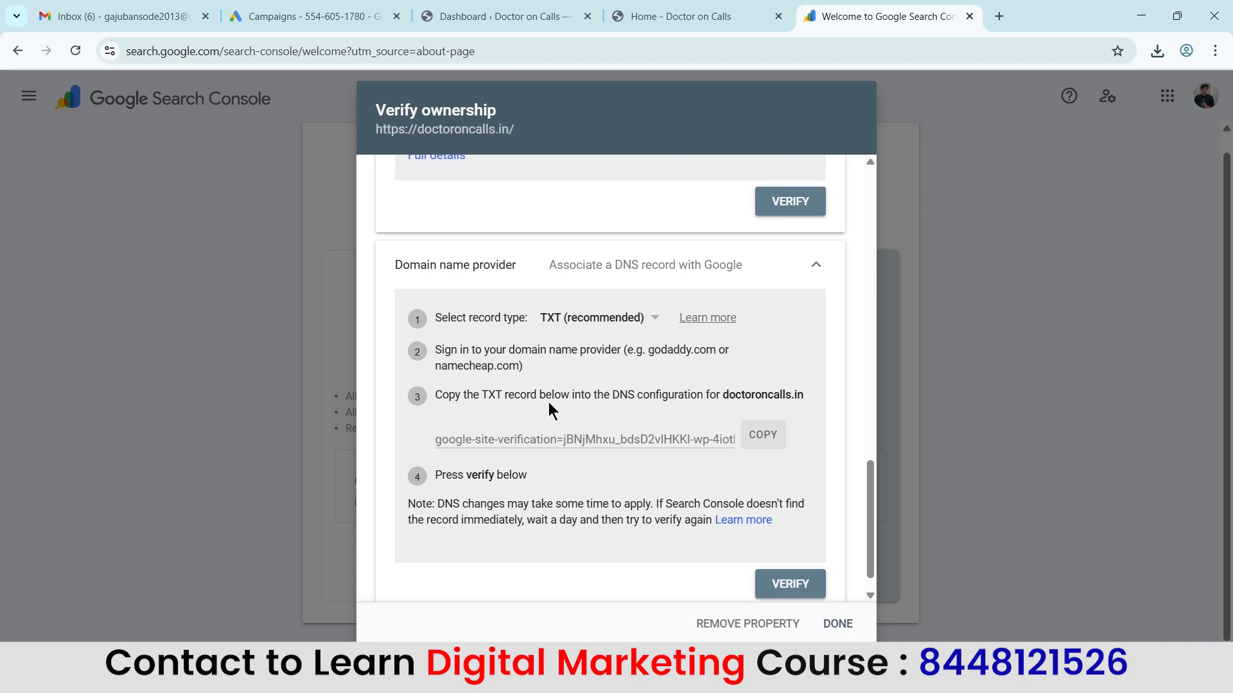
# Return to the HTML tag verification method and copy its meta tag to the clipboard
pyautogui.scroll(5, 681, 447)
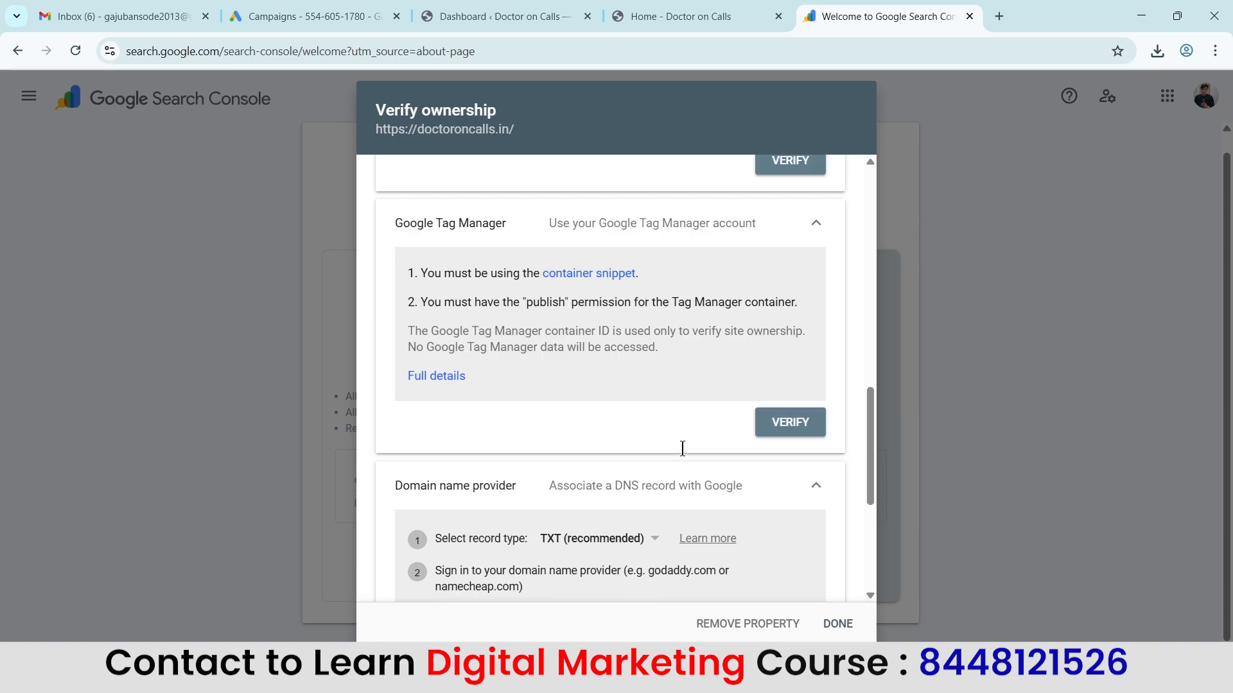
pyautogui.scroll(1, 683, 448)
pyautogui.scroll(-3, 691, 416)
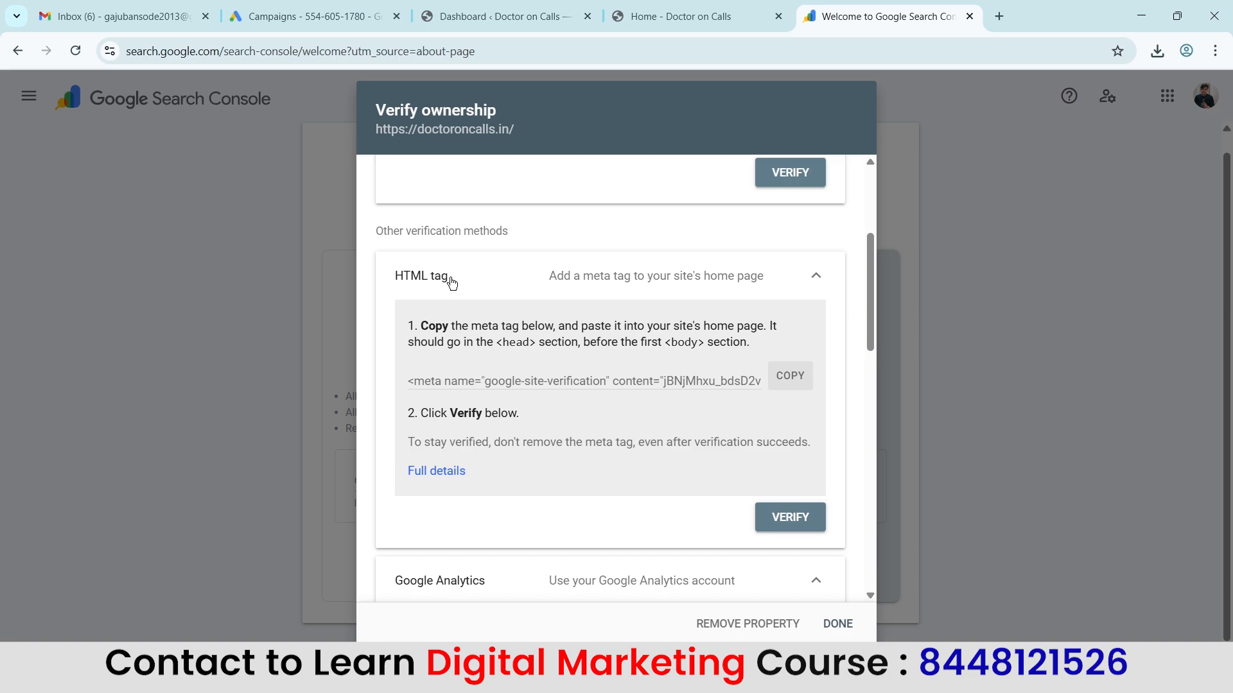
pyautogui.click(791, 379)
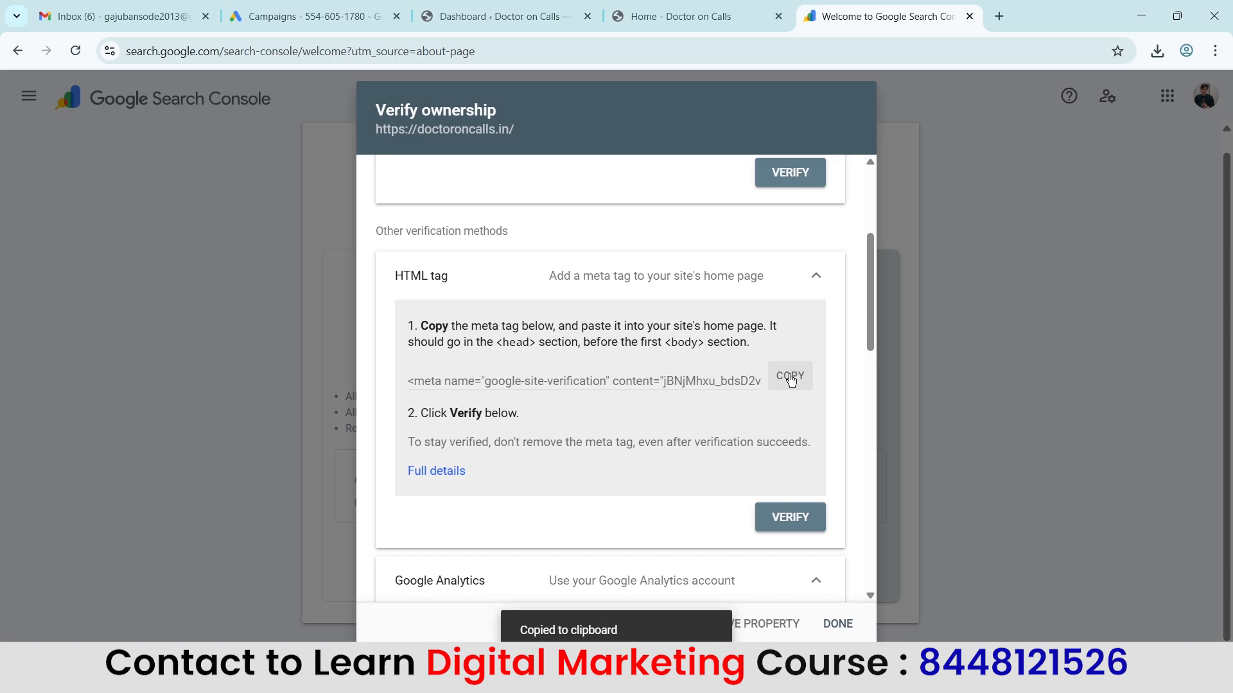
# Switch to the site's WordPress dashboard and open the Astra theme's header.php in the Theme File Editor
pyautogui.click(531, 15)
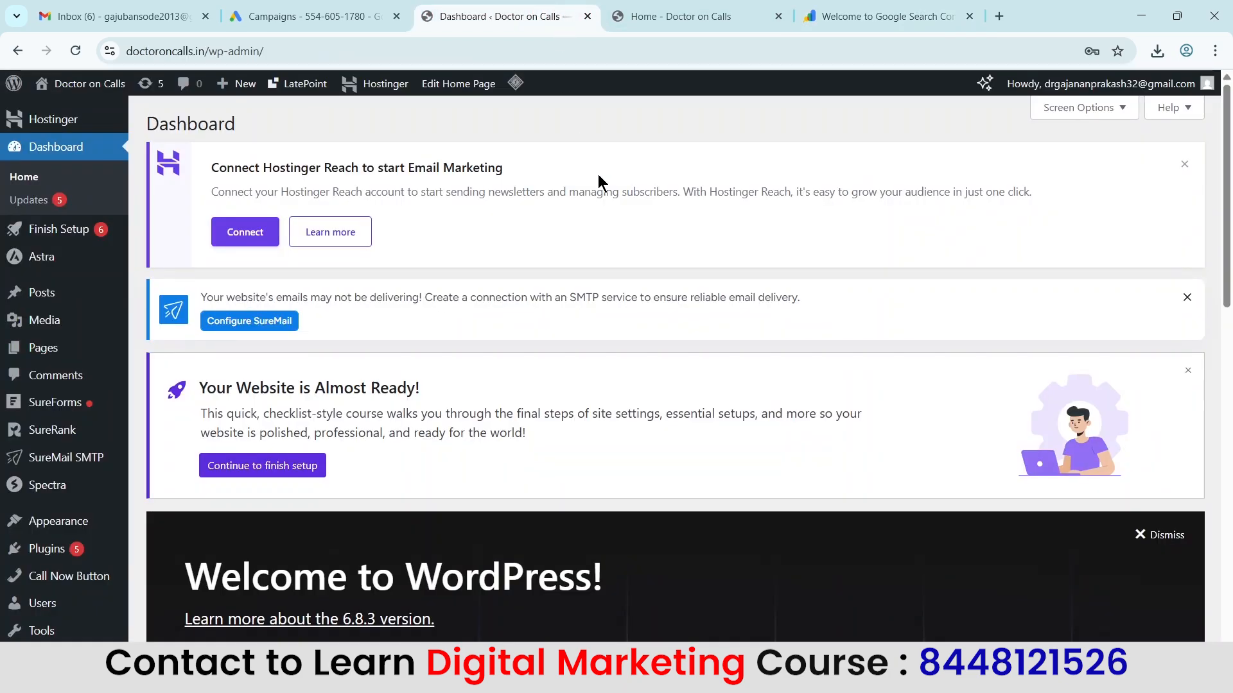
pyautogui.scroll(-3, 116, 186)
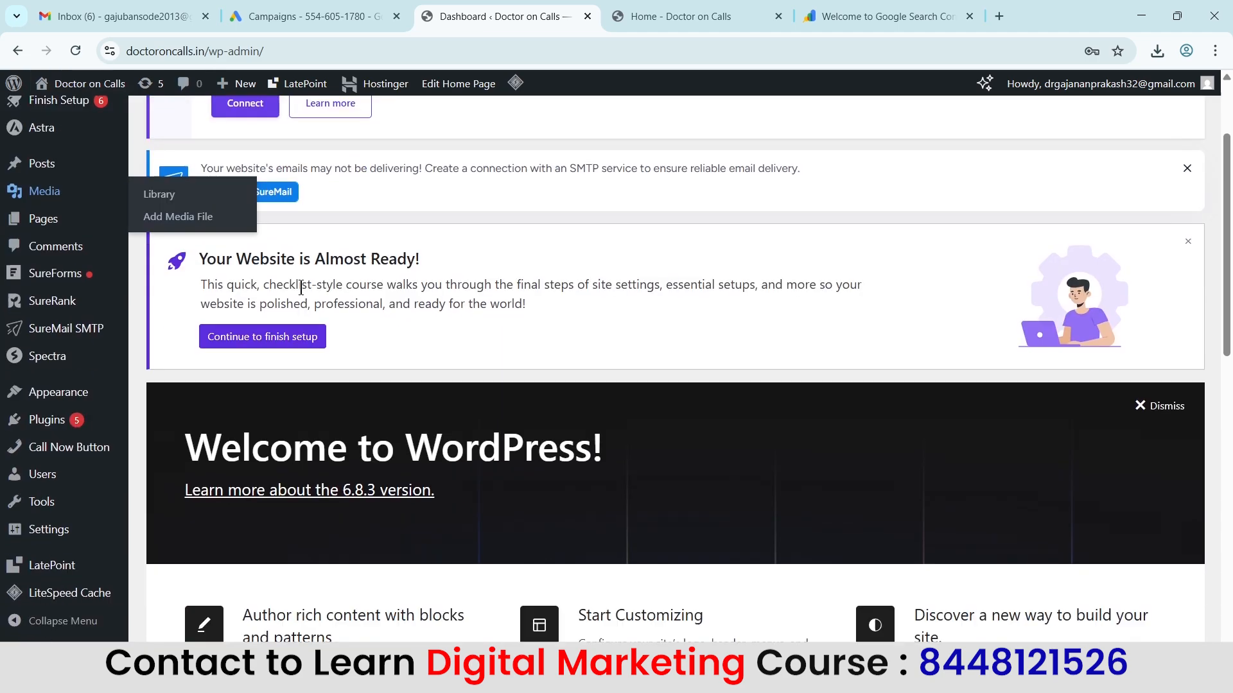
pyautogui.moveTo(2, 409)
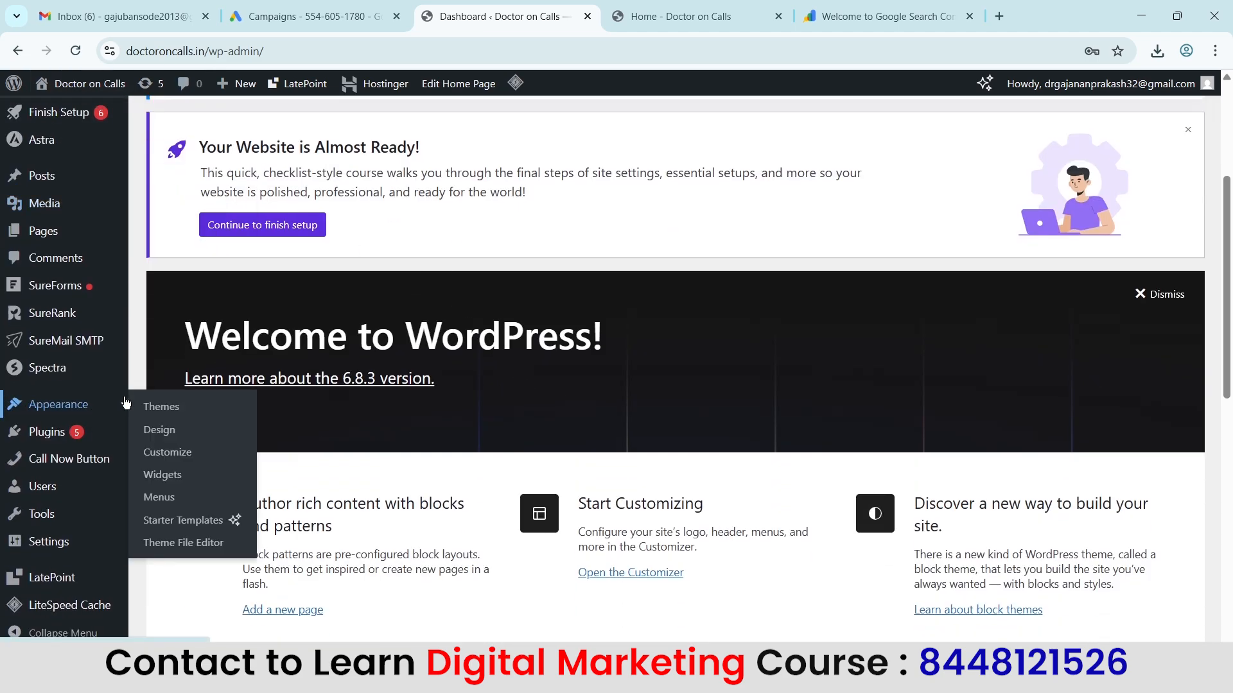
pyautogui.click(206, 552)
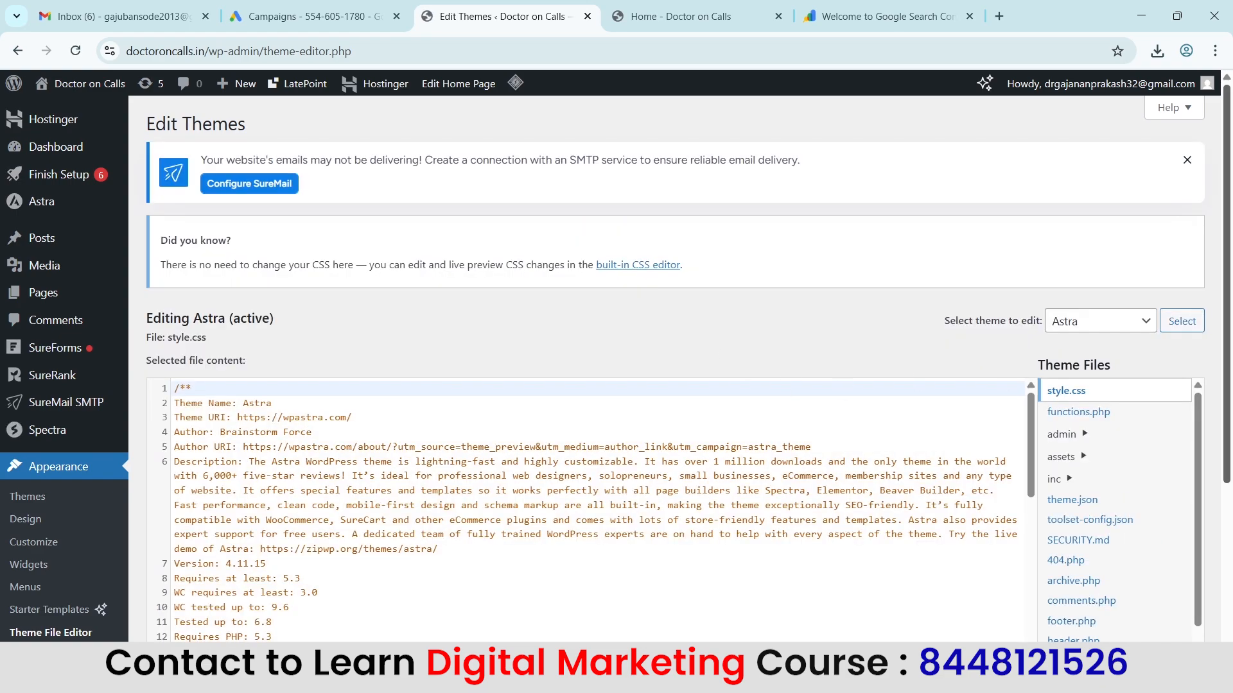
pyautogui.scroll(-1, 1091, 318)
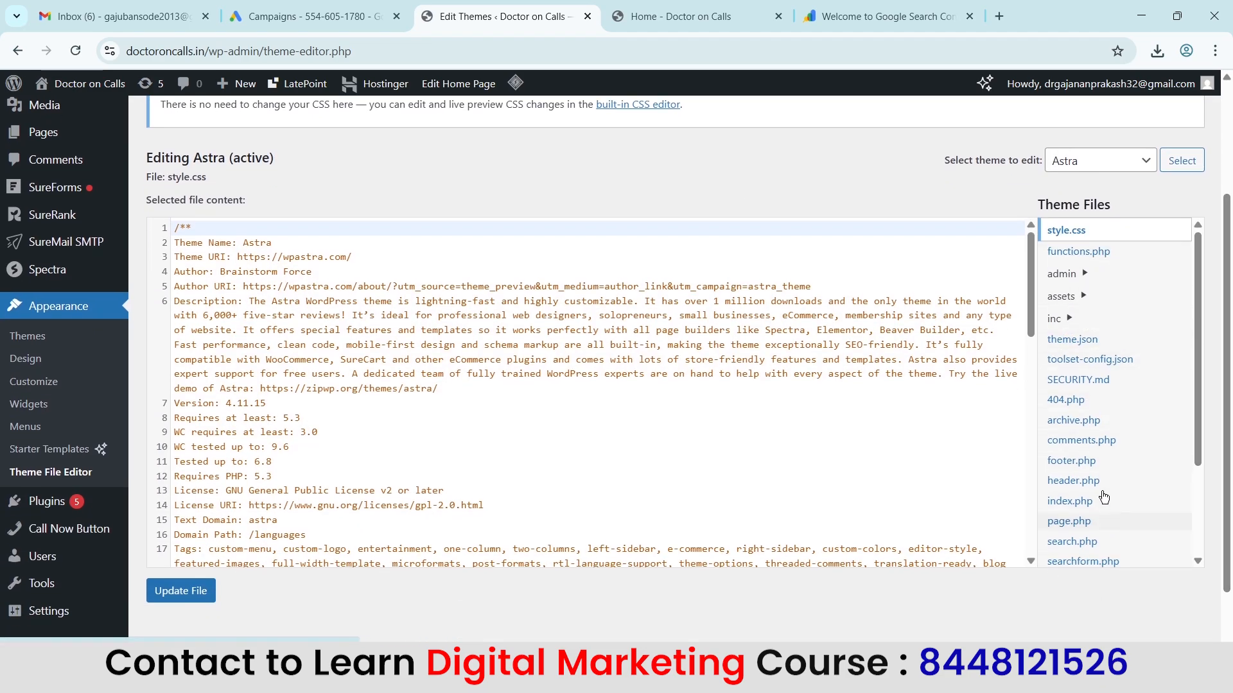
pyautogui.scroll(-1, 1152, 399)
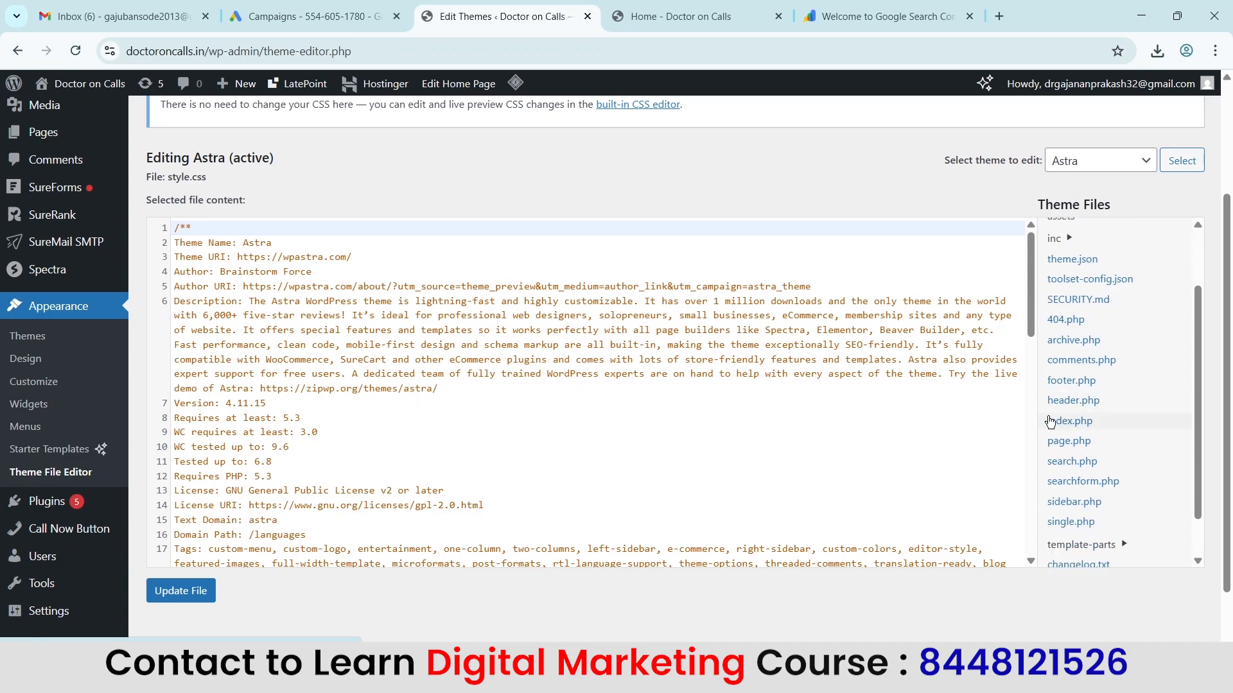
pyautogui.click(1079, 405)
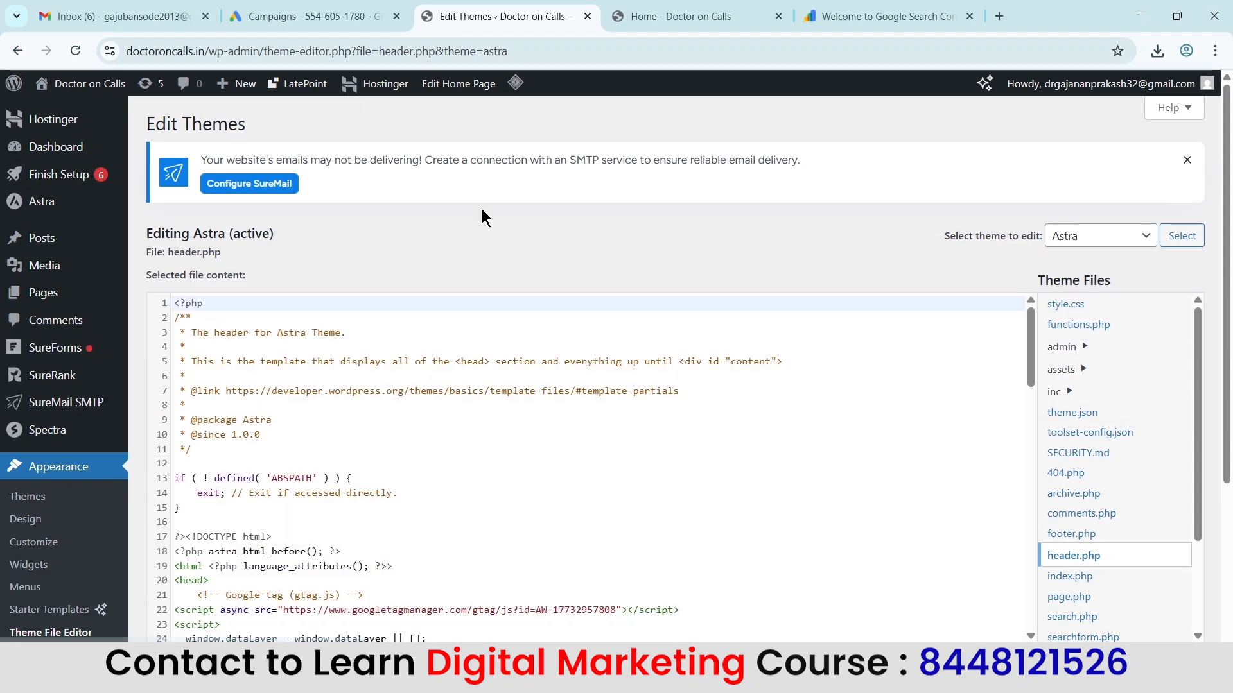
# Examine the head section in header.php, locating its opening <head> tag and closing </head> tag
pyautogui.scroll(-1, 477, 303)
pyautogui.scroll(-3, 578, 270)
pyautogui.scroll(2, 514, 289)
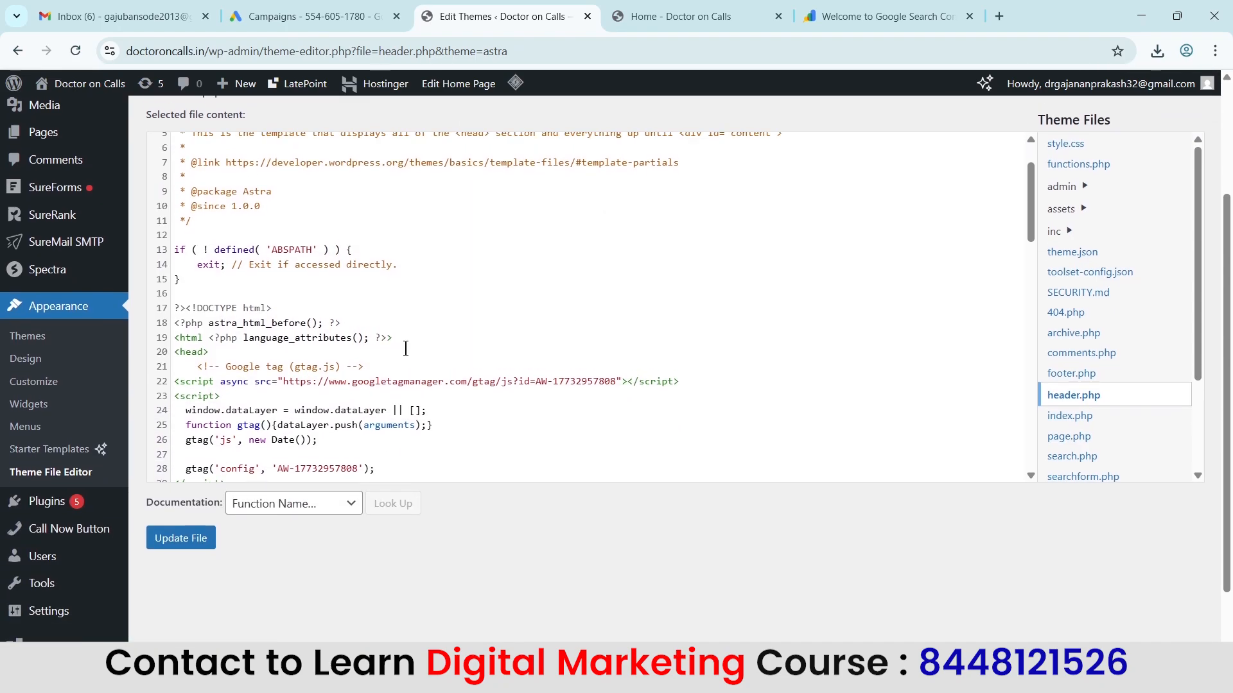
pyautogui.scroll(-1, 437, 251)
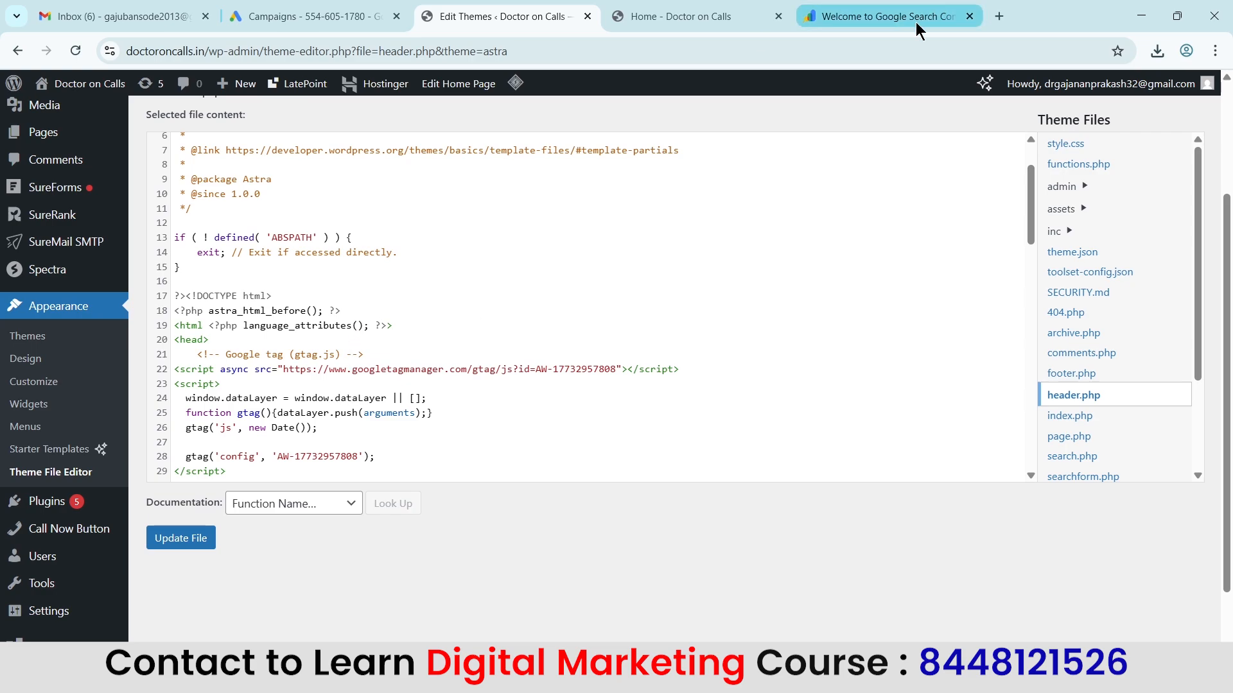
pyautogui.scroll(-1, 427, 293)
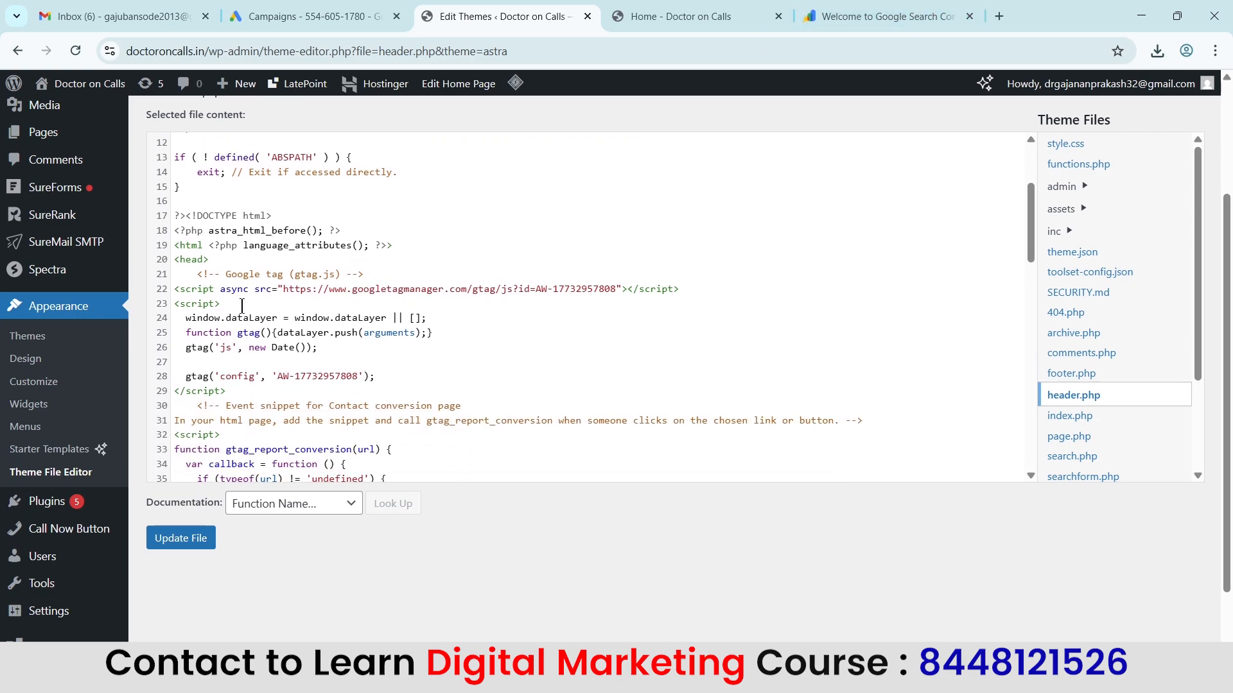
pyautogui.click(217, 259)
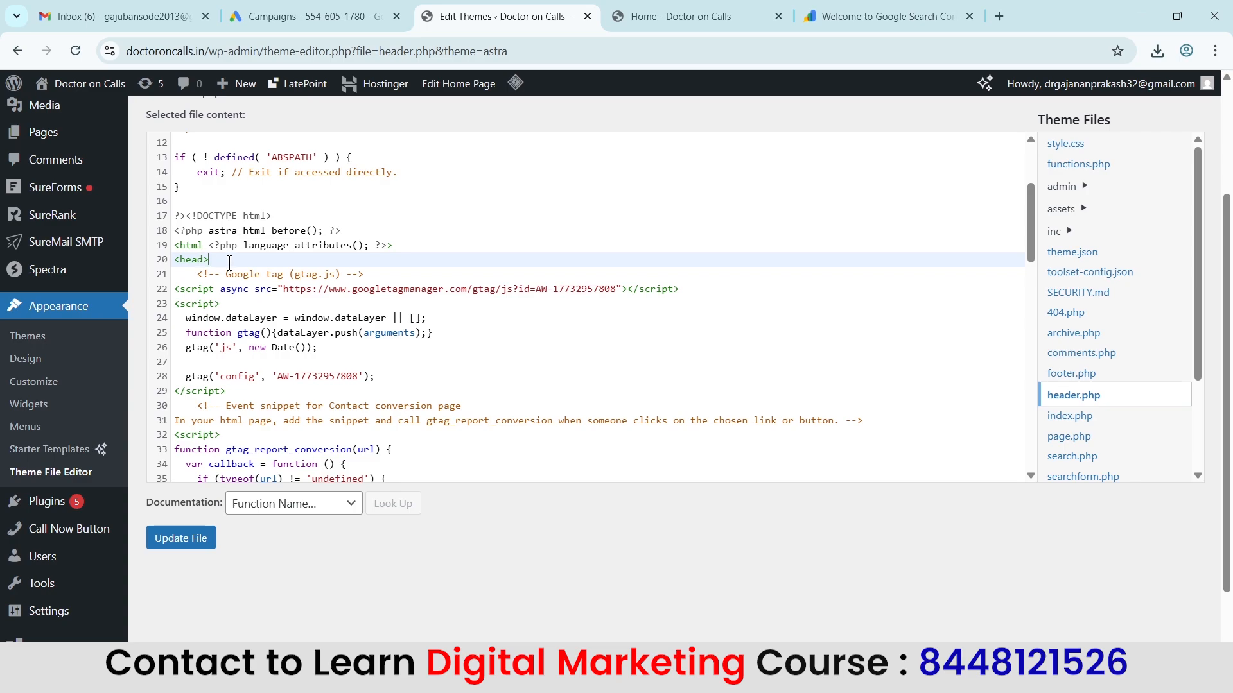
pyautogui.scroll(-3, 257, 353)
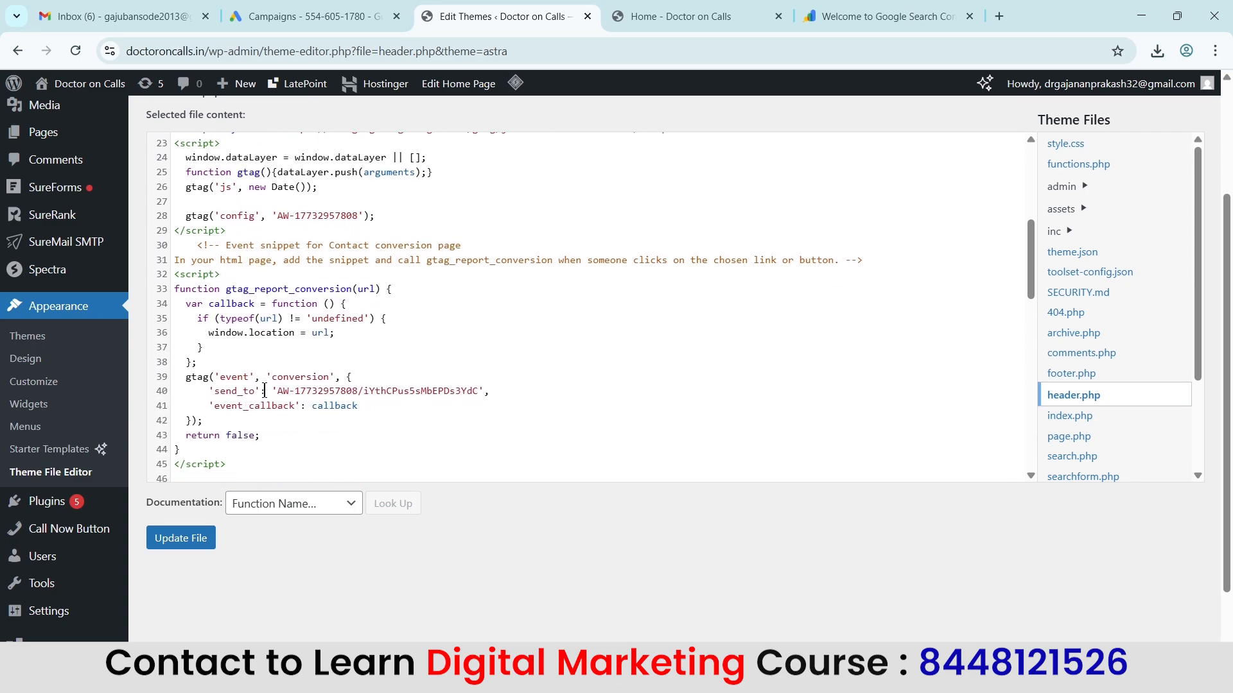
pyautogui.scroll(-1, 265, 391)
pyautogui.scroll(-1, 265, 390)
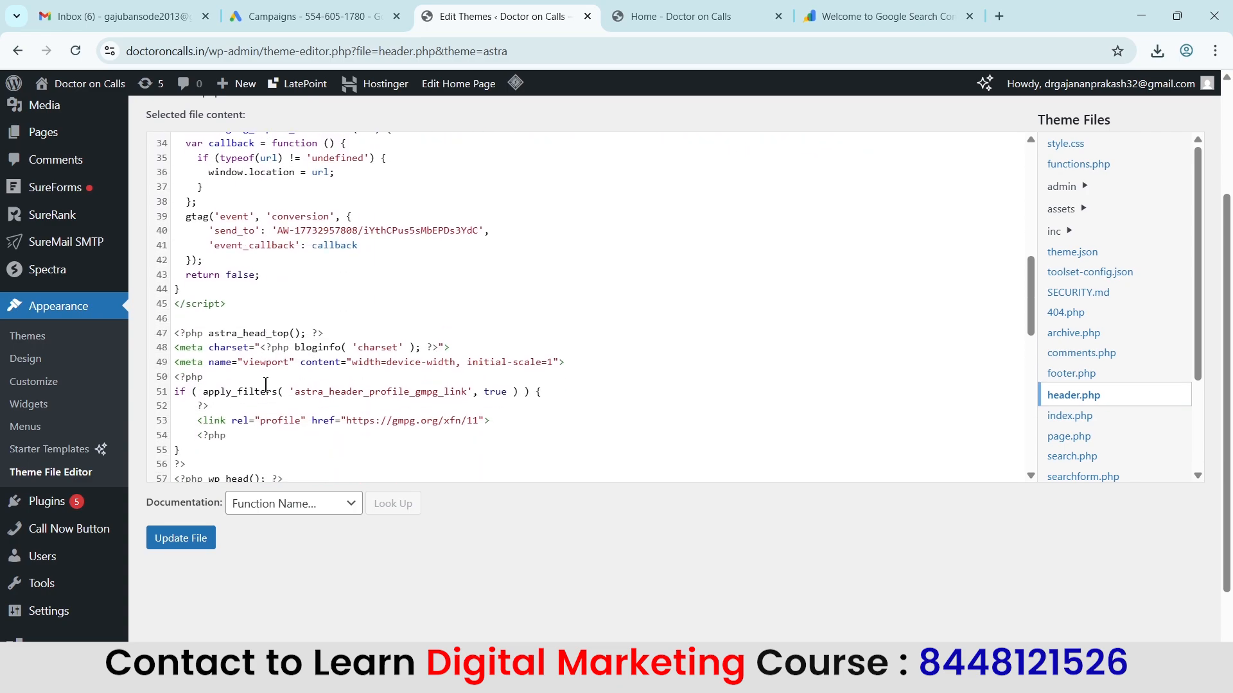
pyautogui.scroll(-1, 266, 385)
pyautogui.click(237, 428)
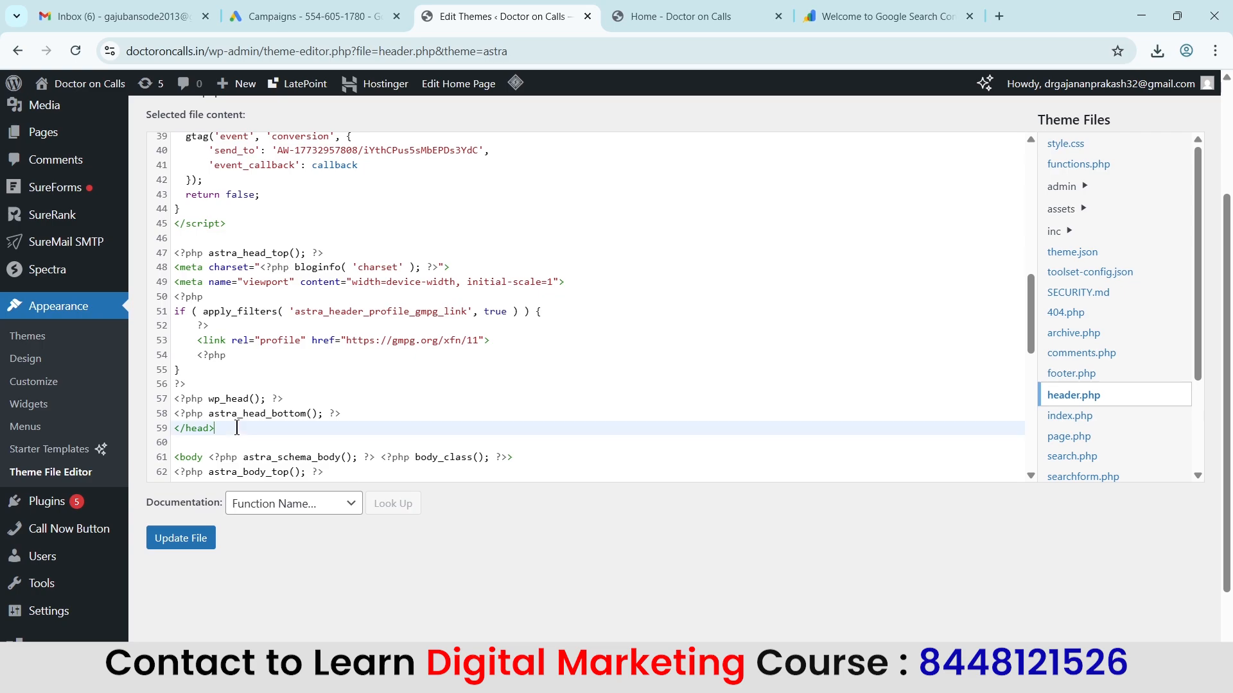
pyautogui.moveTo(221, 428); pyautogui.dragTo(168, 434)
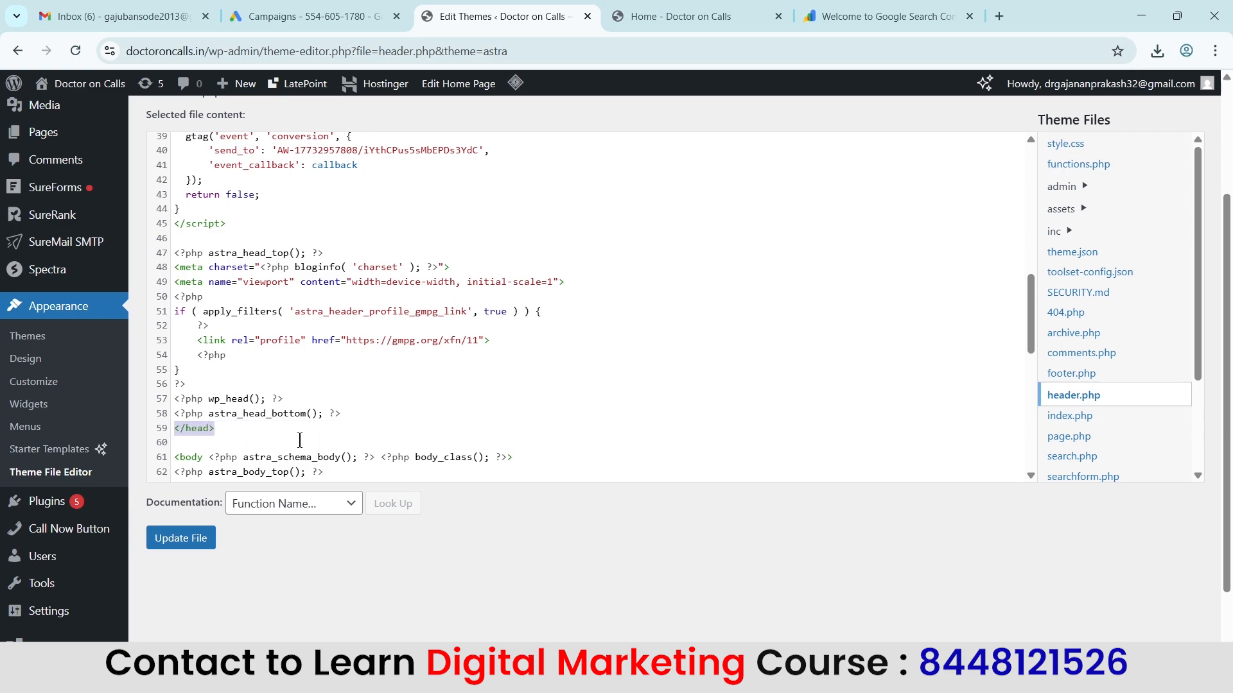
# Insert the copied google-site-verification meta tag with its verification token on a new line above </head> and save header.php
pyautogui.click(356, 419)
pyautogui.press('Return')
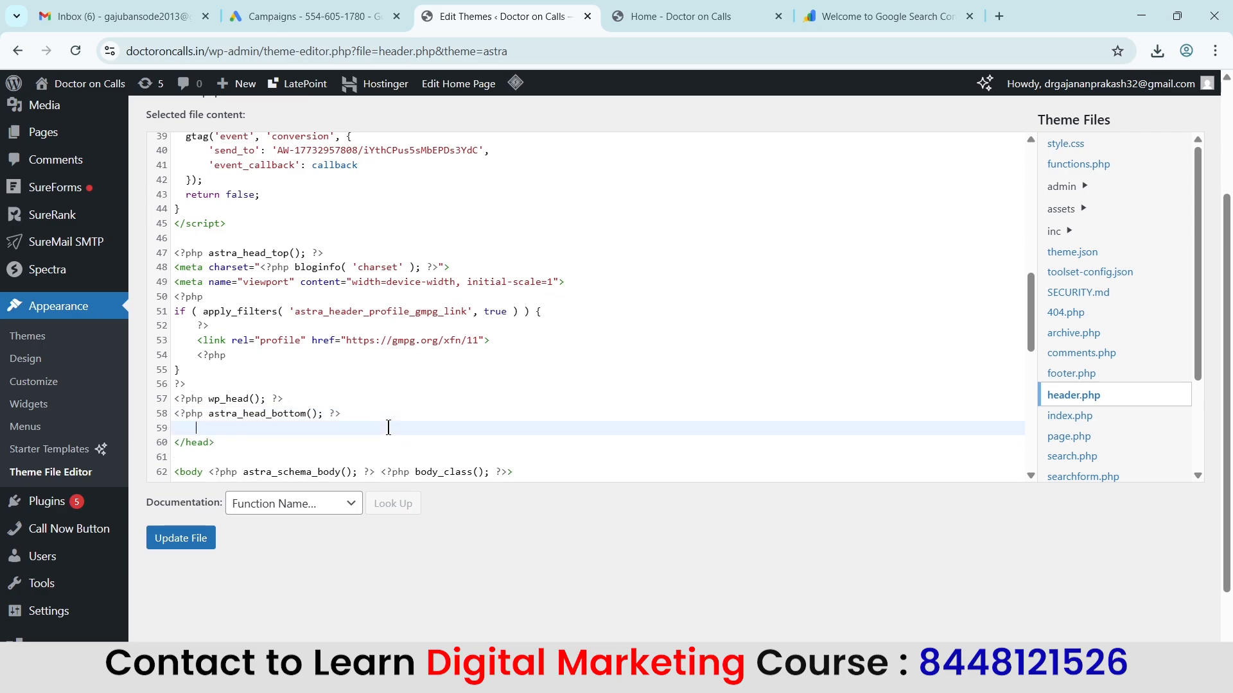
pyautogui.press('ctrl')
pyautogui.press('BackSpace')
pyautogui.write('<meta name="google-site-verification" content="jBNjMhxu_bdsD2vlHKKl-wp-4iotBaHhcx6TtT-Ipu8" />')
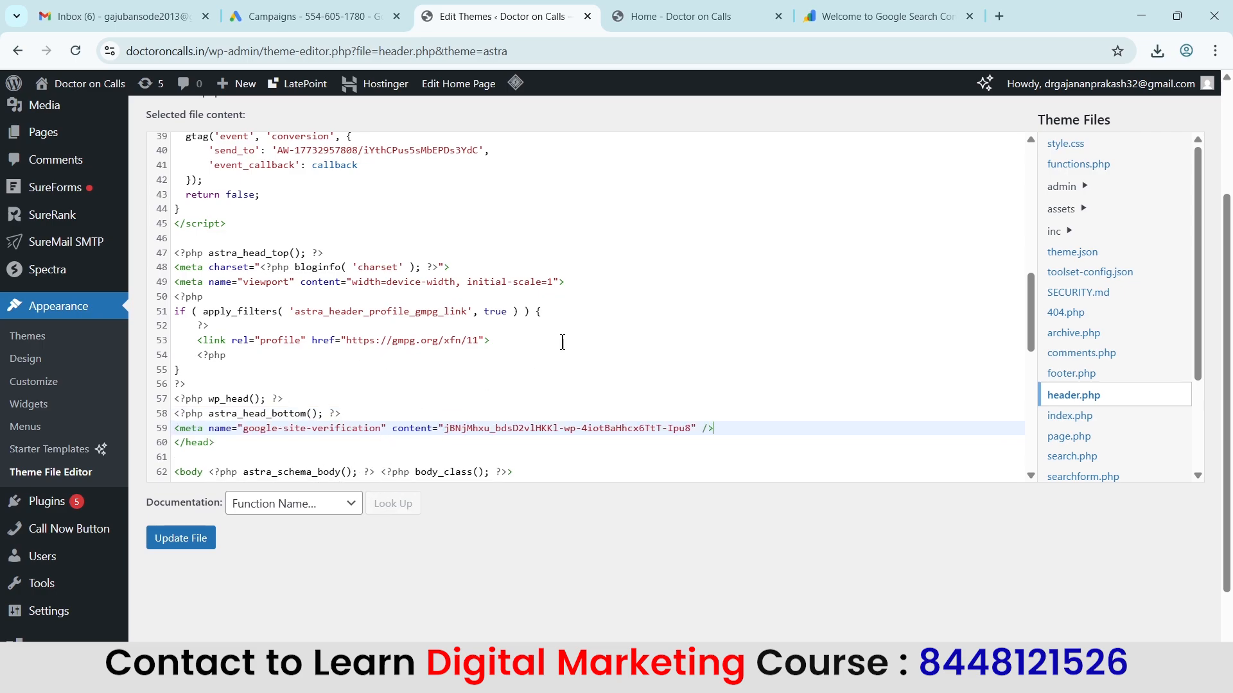
pyautogui.click(203, 550)
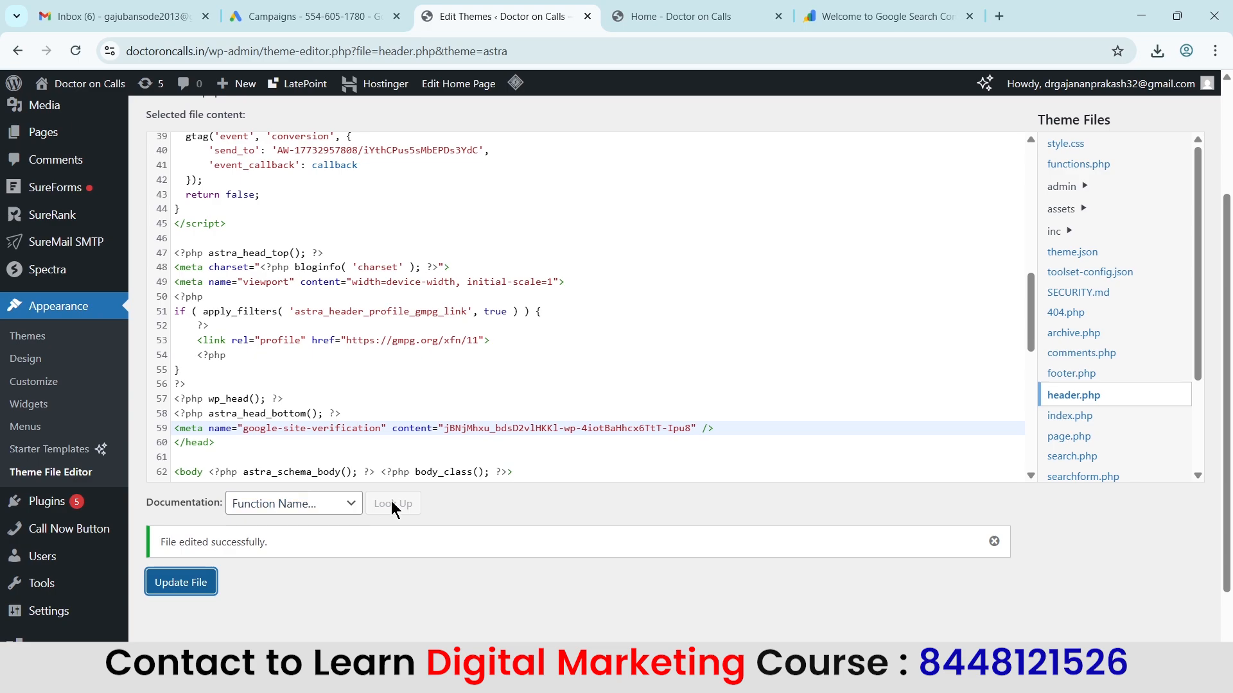
# Switch back to Search Console, verify ownership with the HTML tag method and go to the property
pyautogui.click(892, 16)
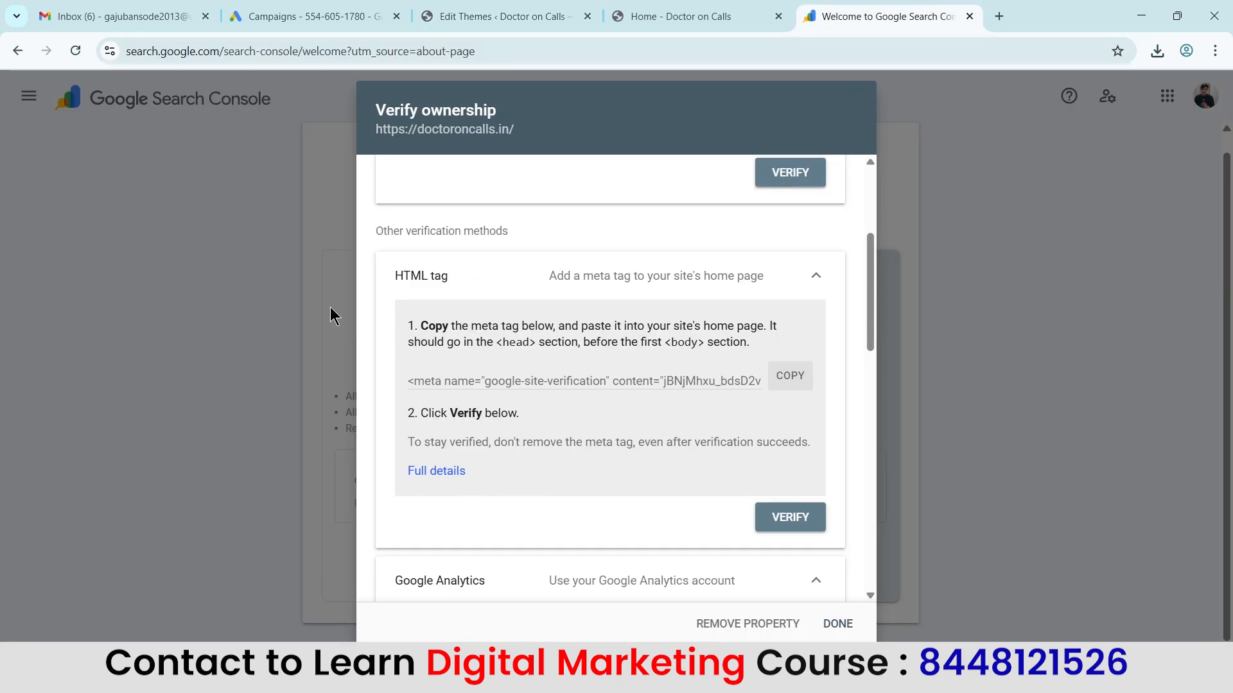
pyautogui.click(790, 518)
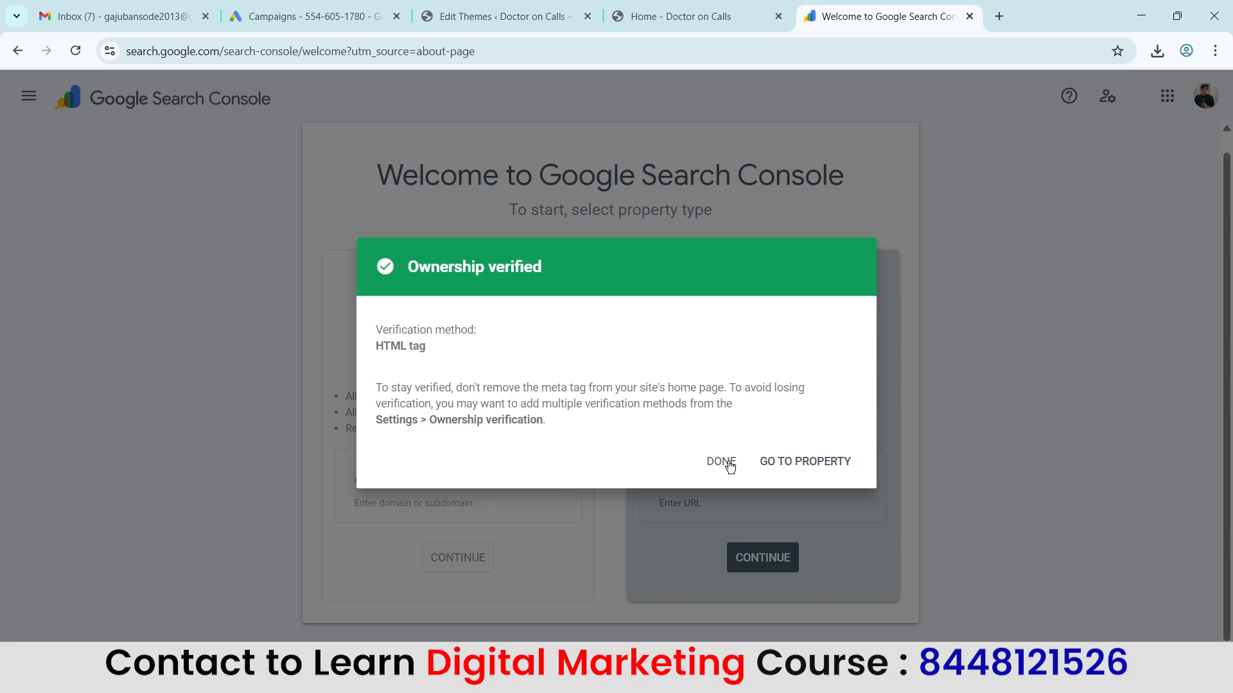
pyautogui.click(804, 461)
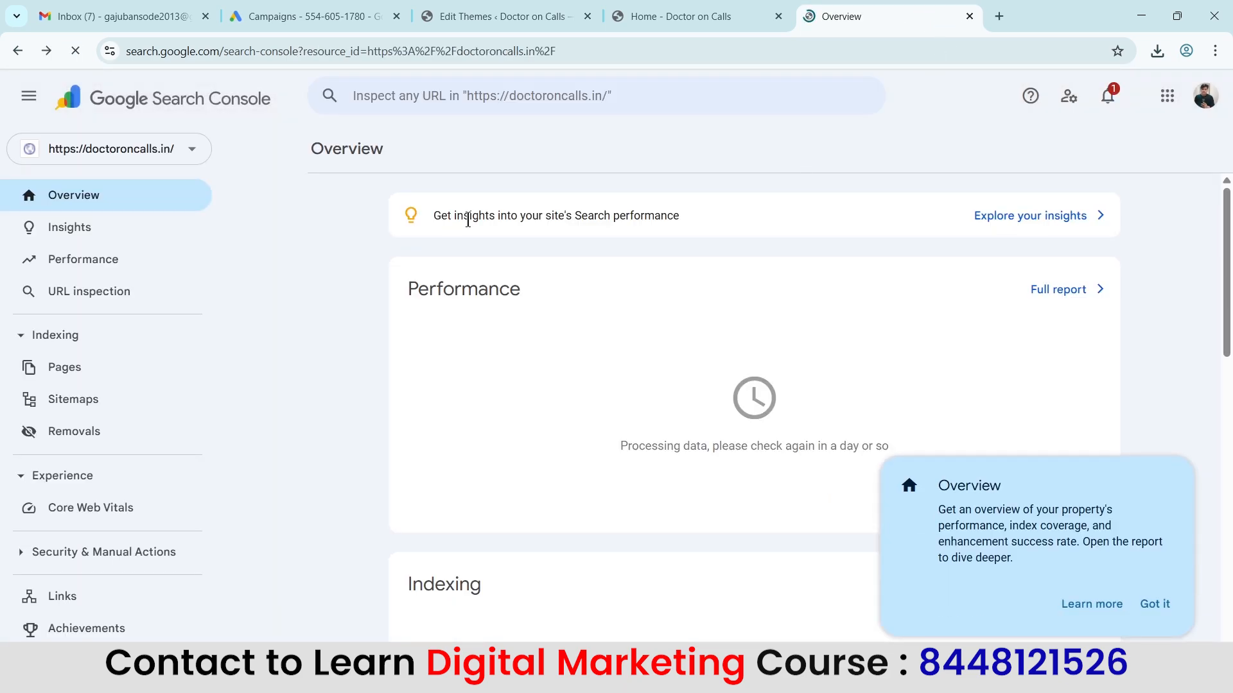
pyautogui.click(1161, 600)
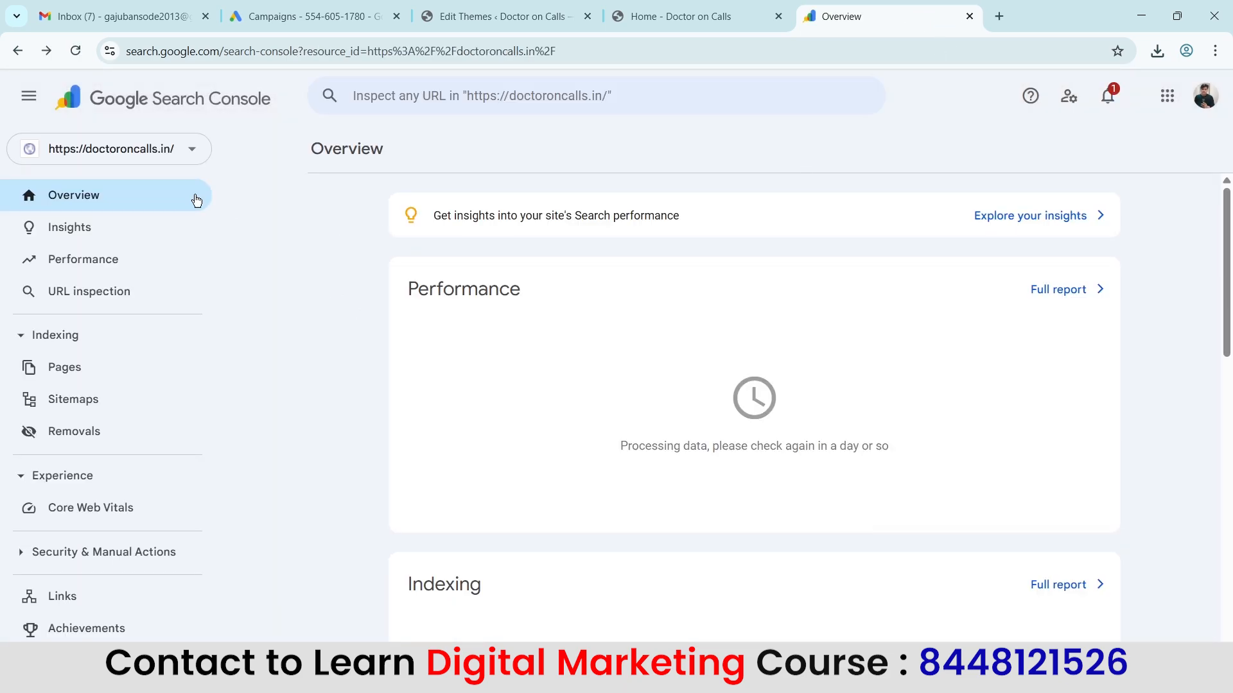
pyautogui.click(128, 153)
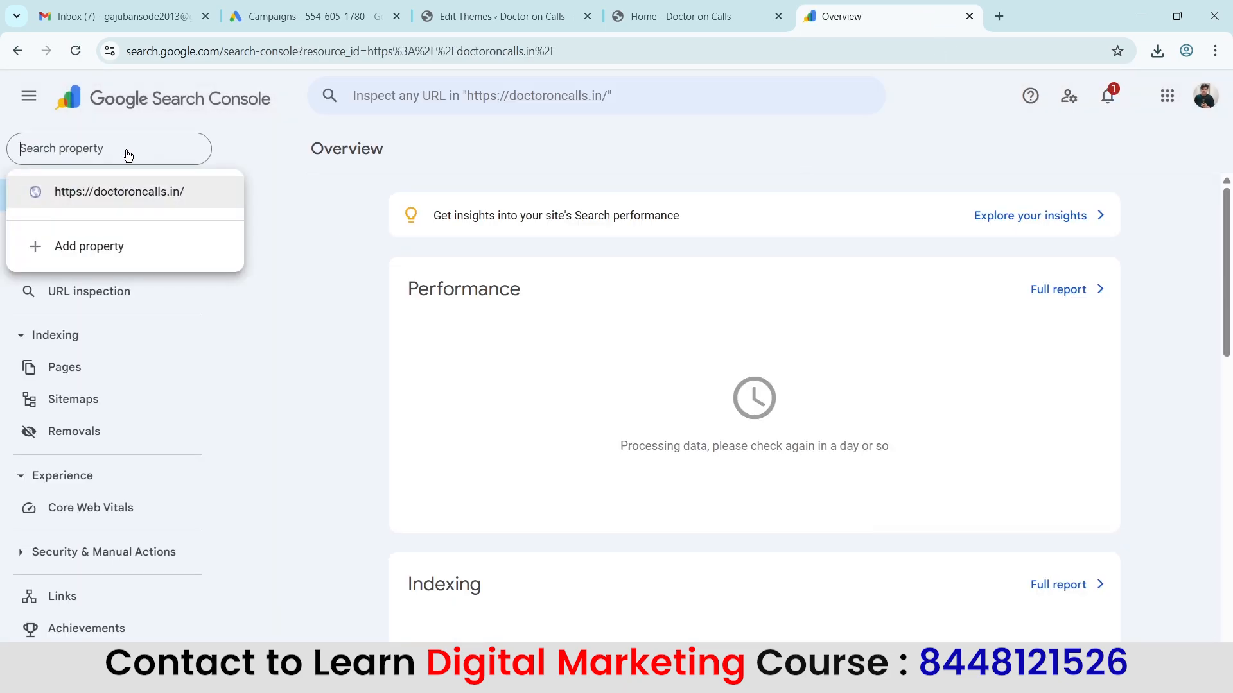
pyautogui.click(81, 192)
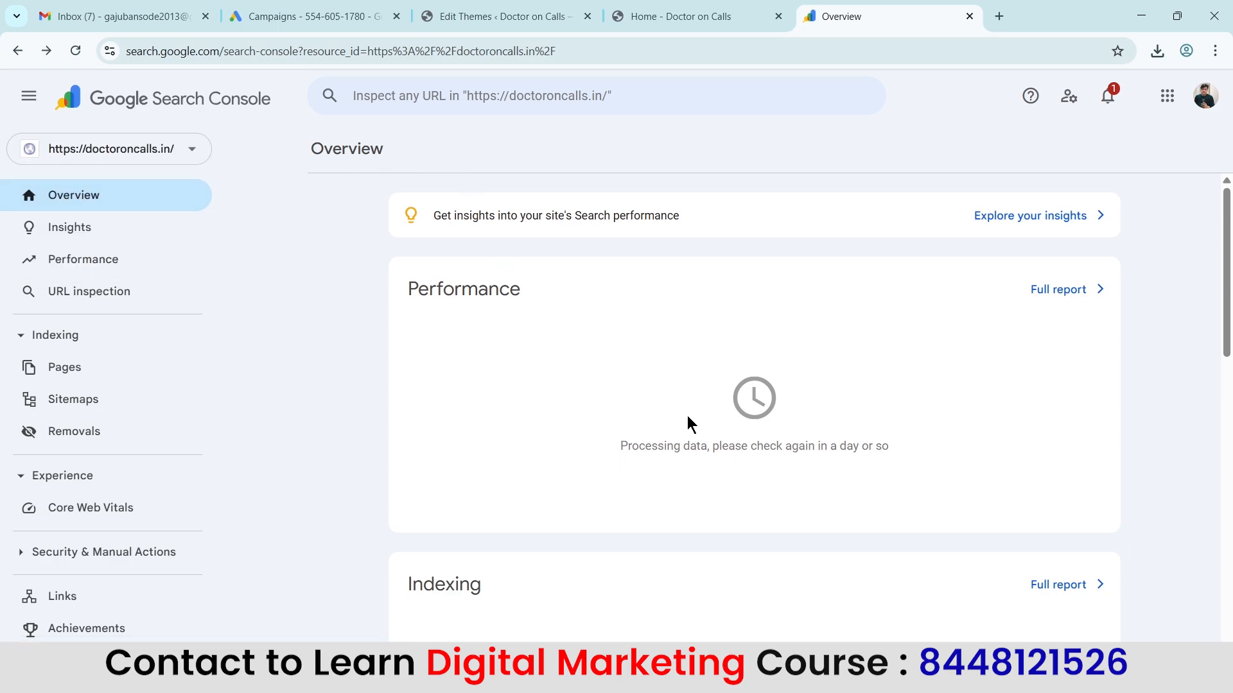
pyautogui.scroll(-5, 244, 465)
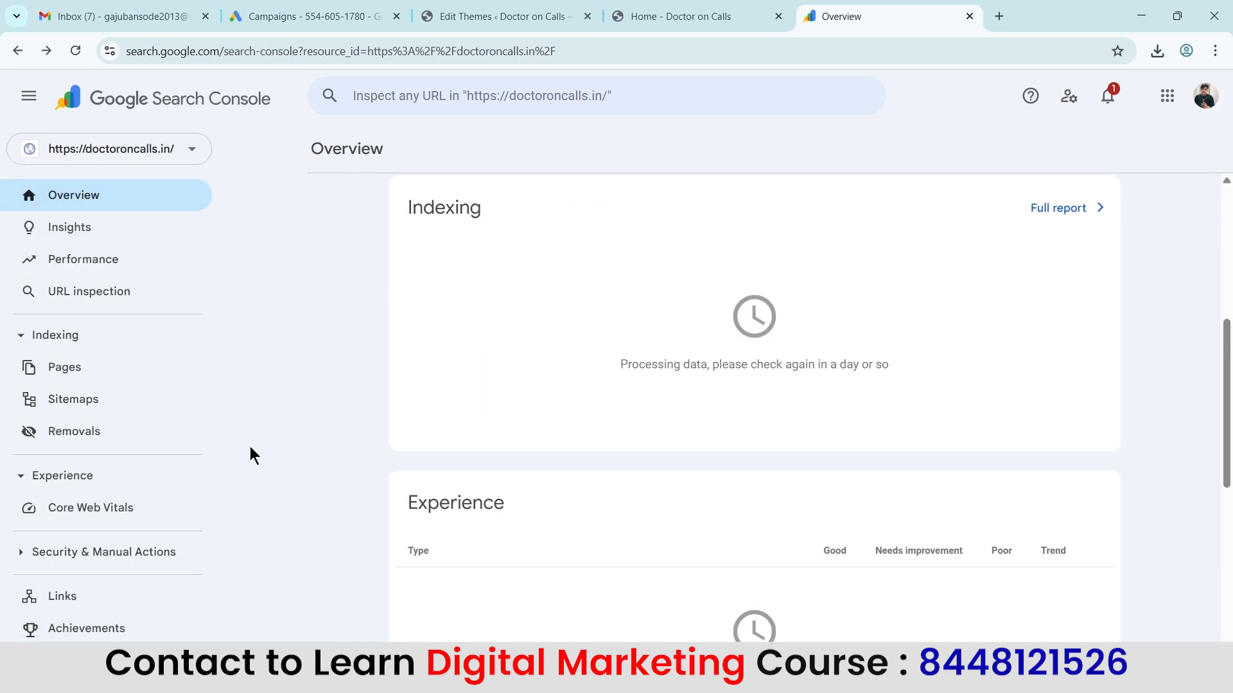
pyautogui.scroll(5, 934, 336)
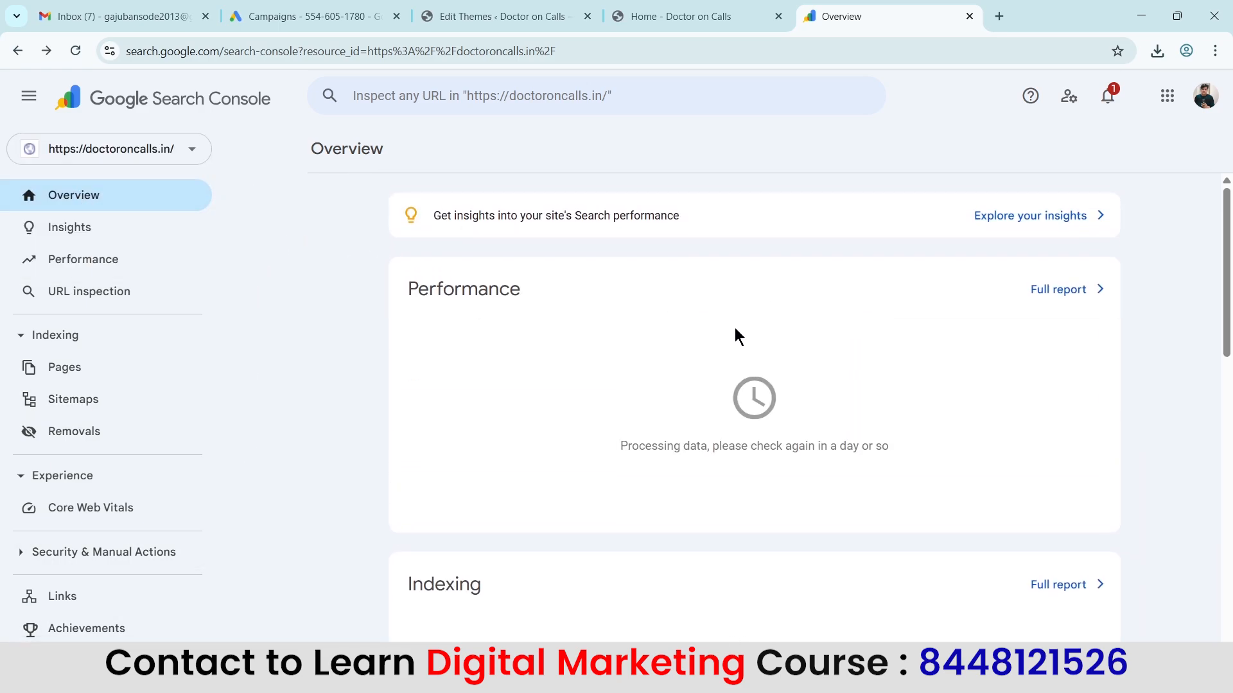
# View the property's Performance report, then open the Sitemaps page and dismiss its introductory tip
pyautogui.click(113, 265)
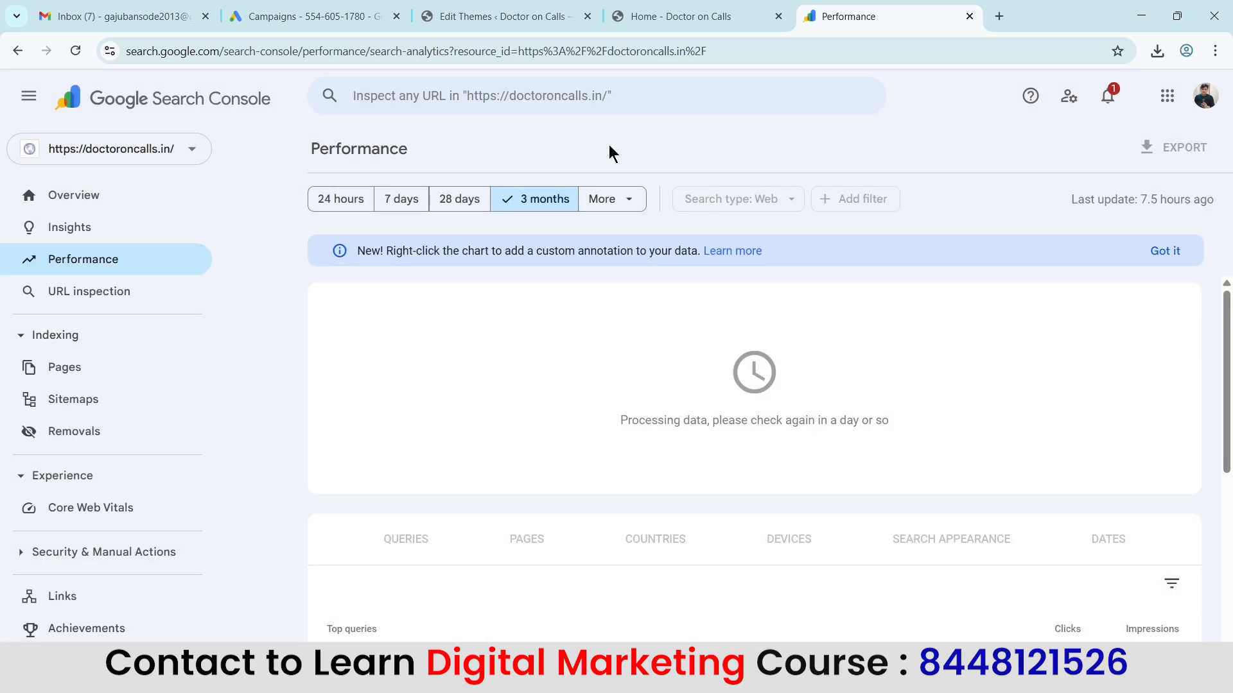
pyautogui.click(1163, 606)
pyautogui.click(76, 399)
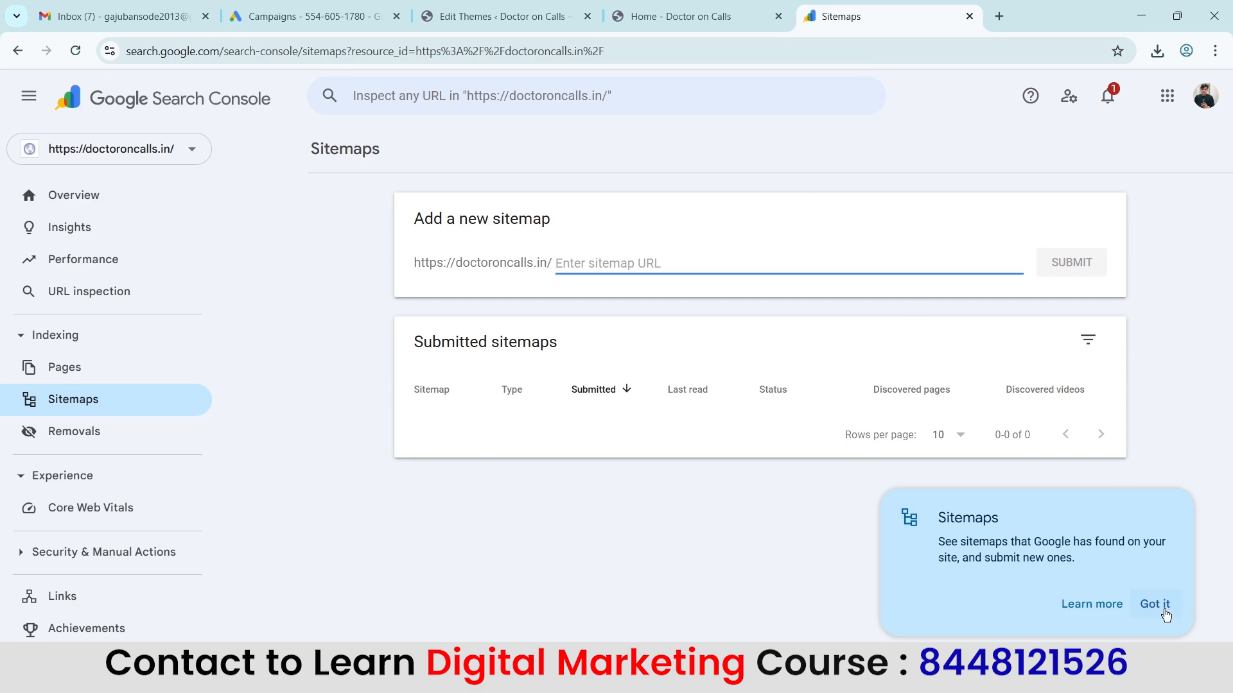
pyautogui.click(1165, 613)
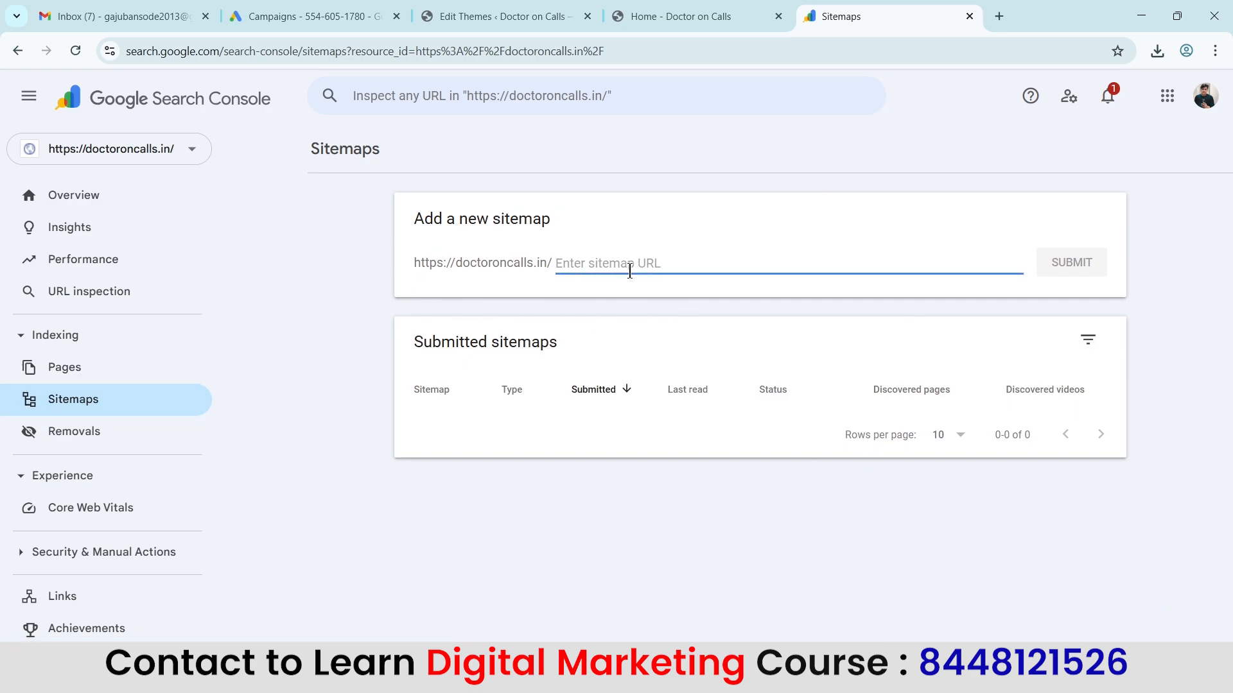
# Load doctoroncalls.in/sitemap.xml in the website's tab and select the sitemap_index.xml part of the address
pyautogui.click(627, 19)
pyautogui.click(363, 51)
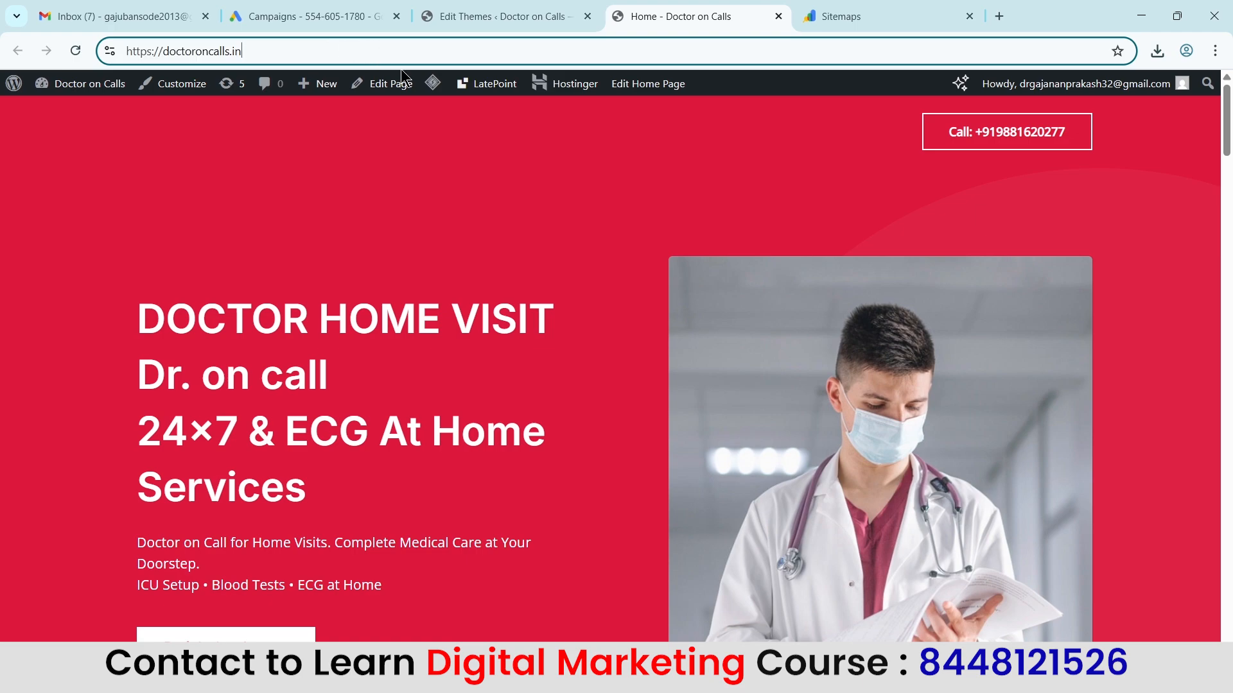
pyautogui.write('/sitema')
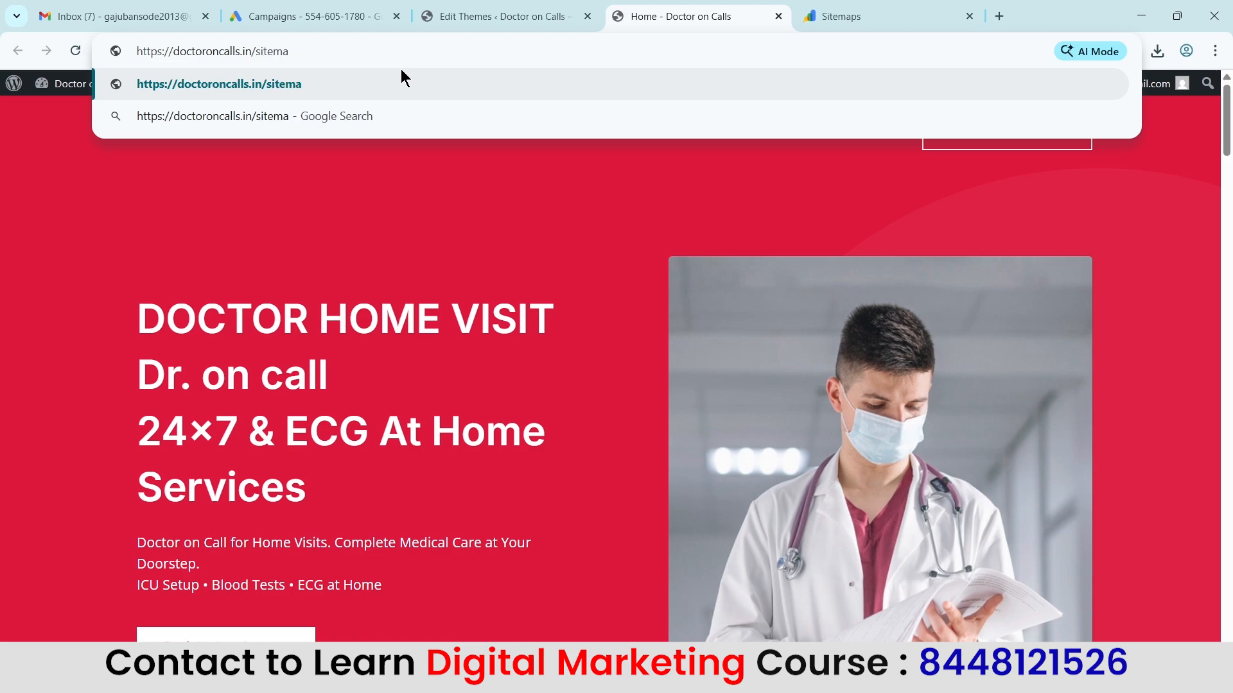
pyautogui.write('p.xm')
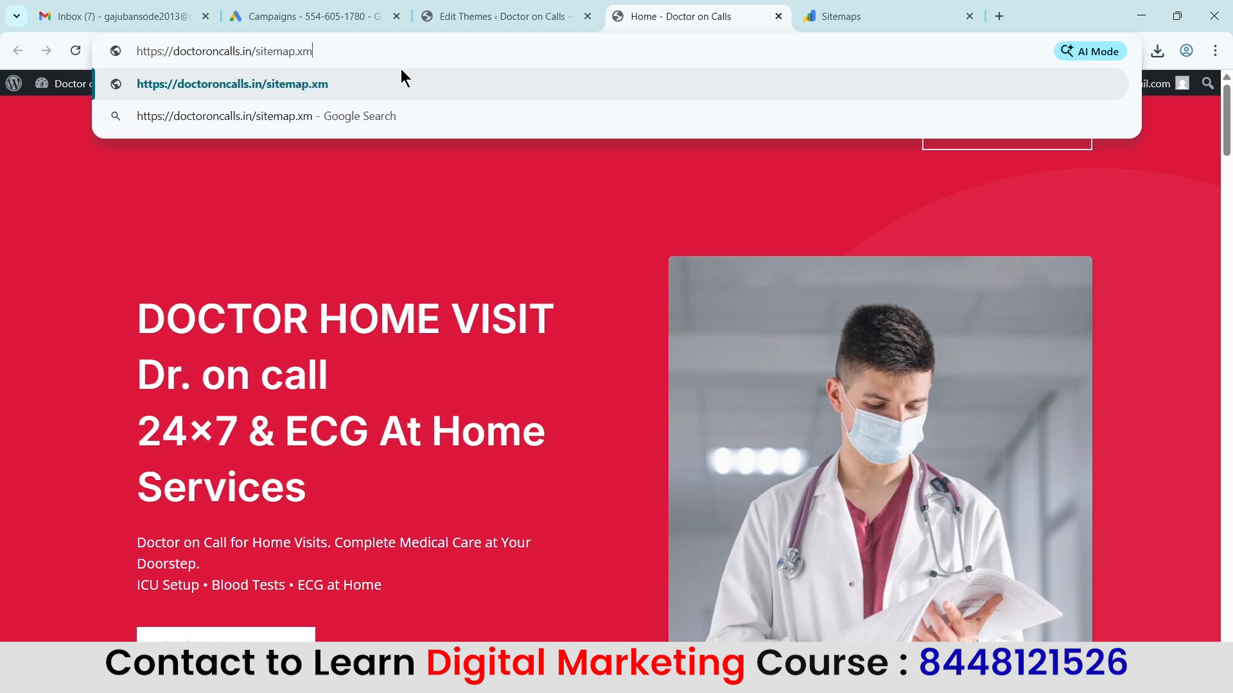
pyautogui.write('l')
pyautogui.press('Return')
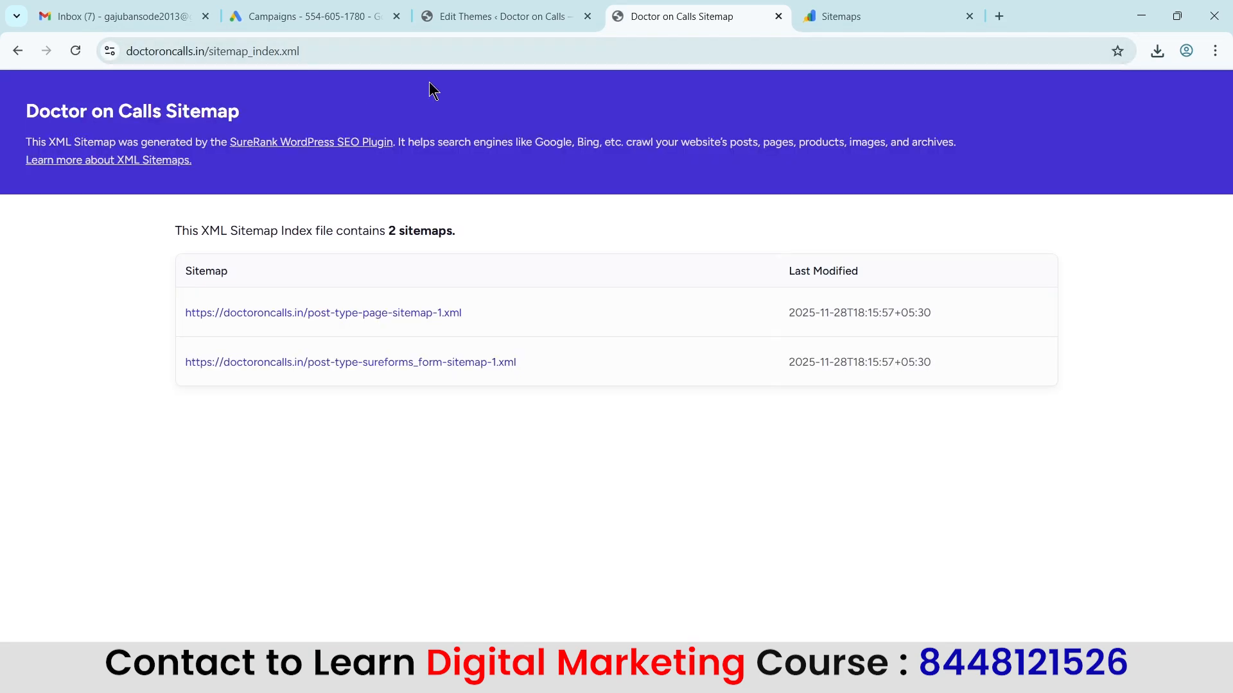
pyautogui.click(311, 54)
pyautogui.moveTo(311, 54); pyautogui.dragTo(207, 54)
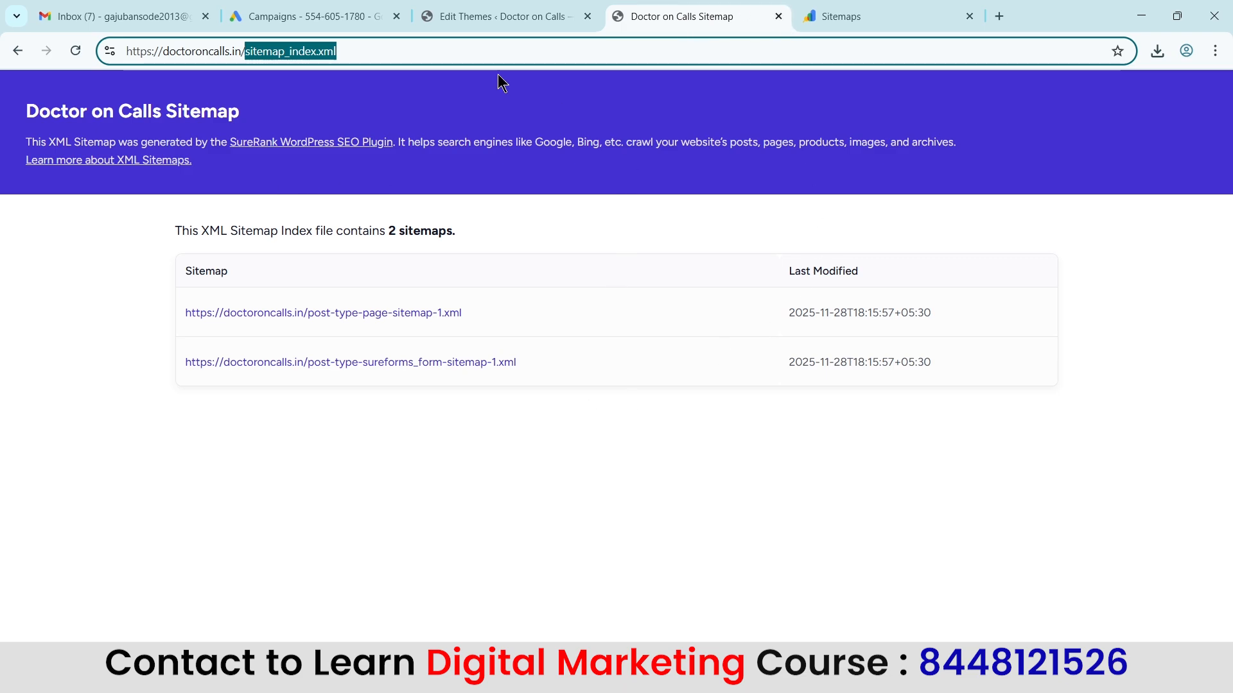
# Switch to the WordPress dashboard, open the Add Plugins page and search for "yost seo"
pyautogui.click(520, 14)
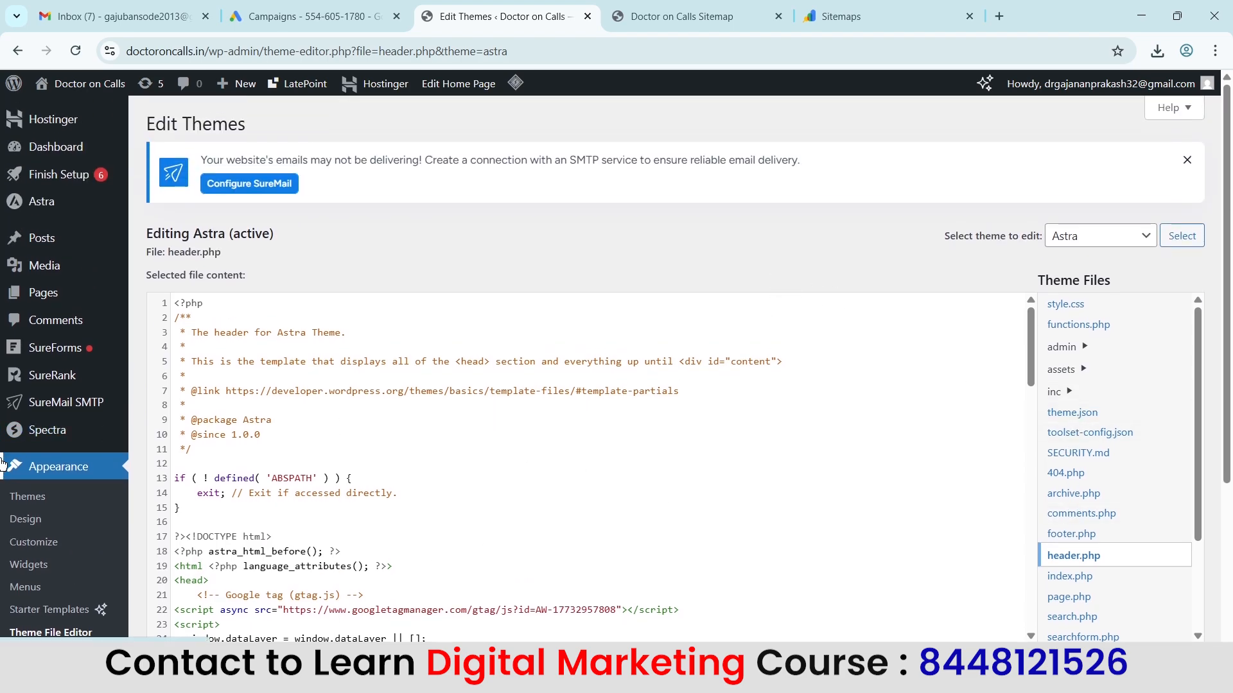
pyautogui.scroll(-3, 13, 450)
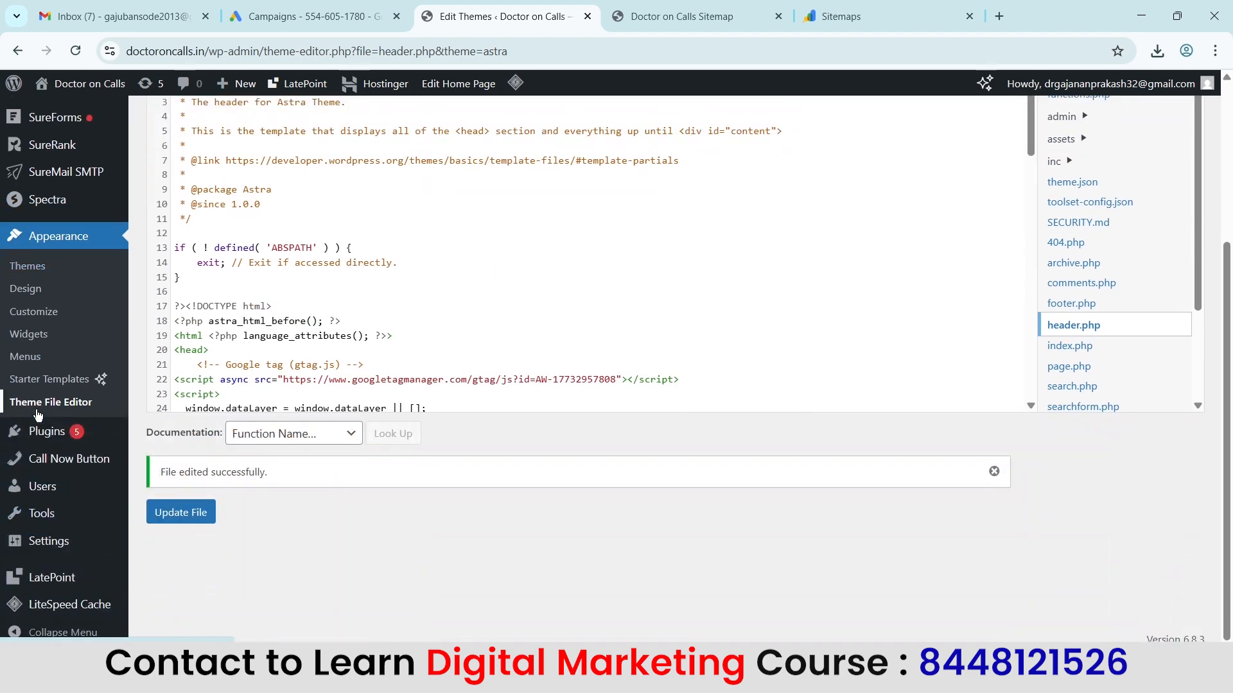
pyautogui.moveTo(51, 540)
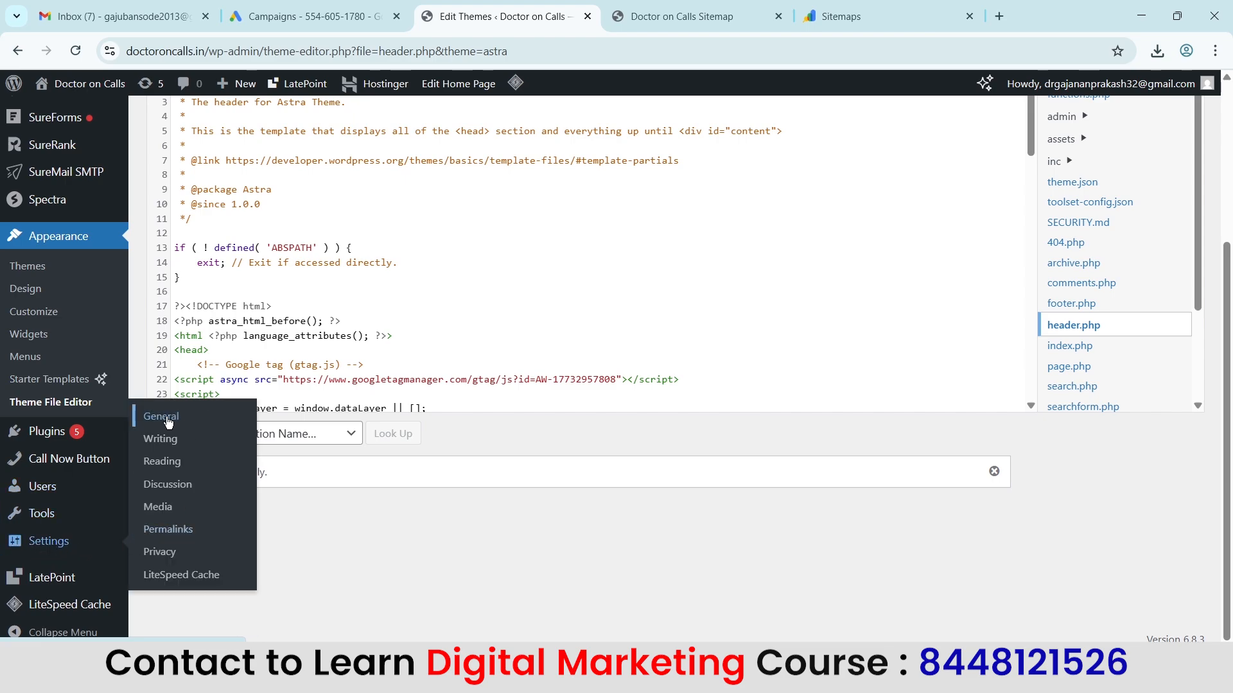
pyautogui.moveTo(38, 431)
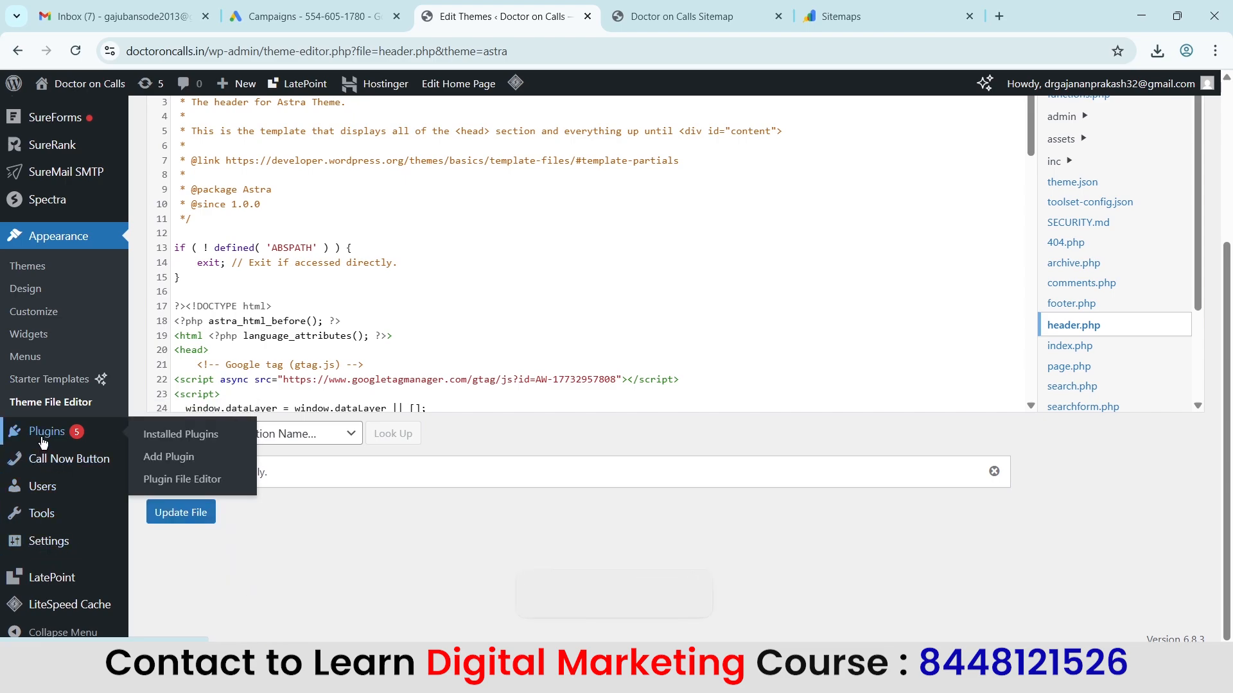
pyautogui.click(178, 455)
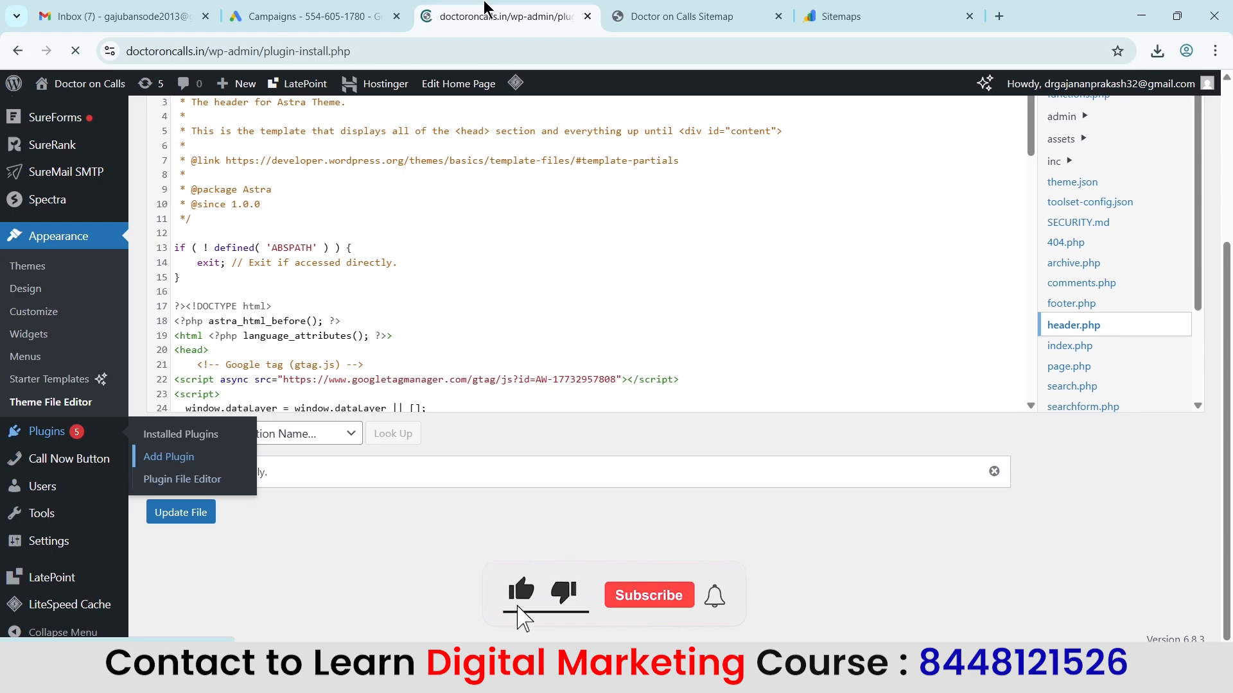
pyautogui.click(934, 239)
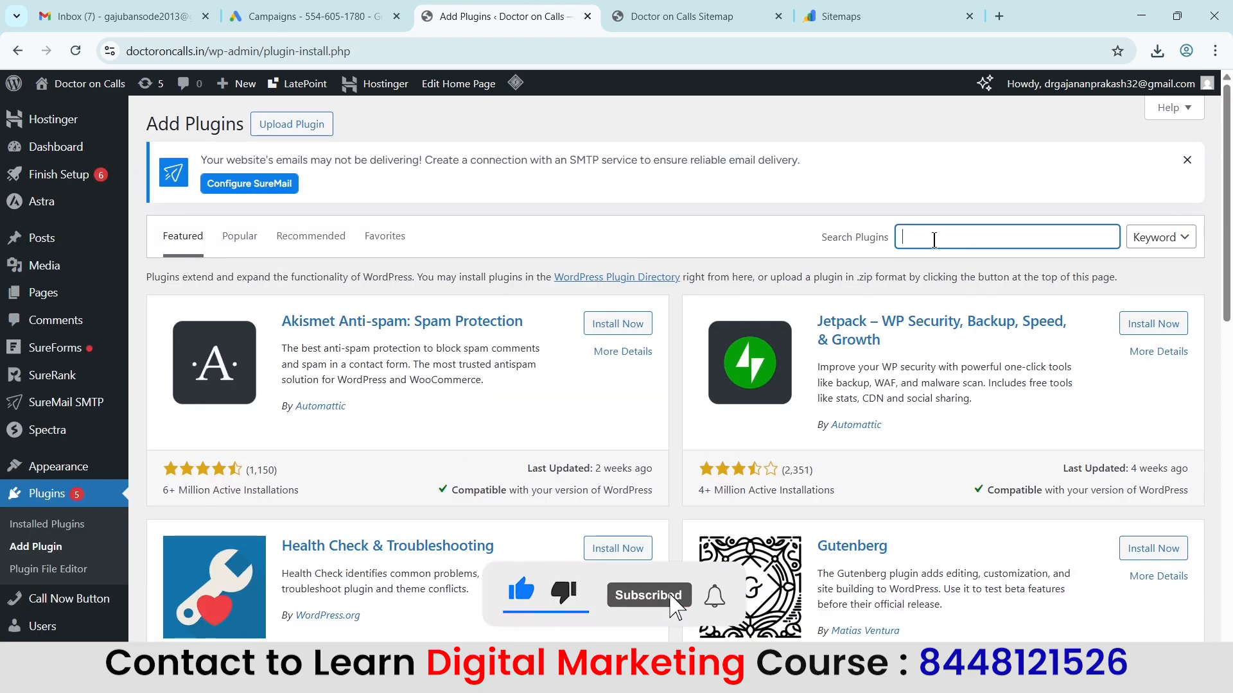
pyautogui.write('yo')
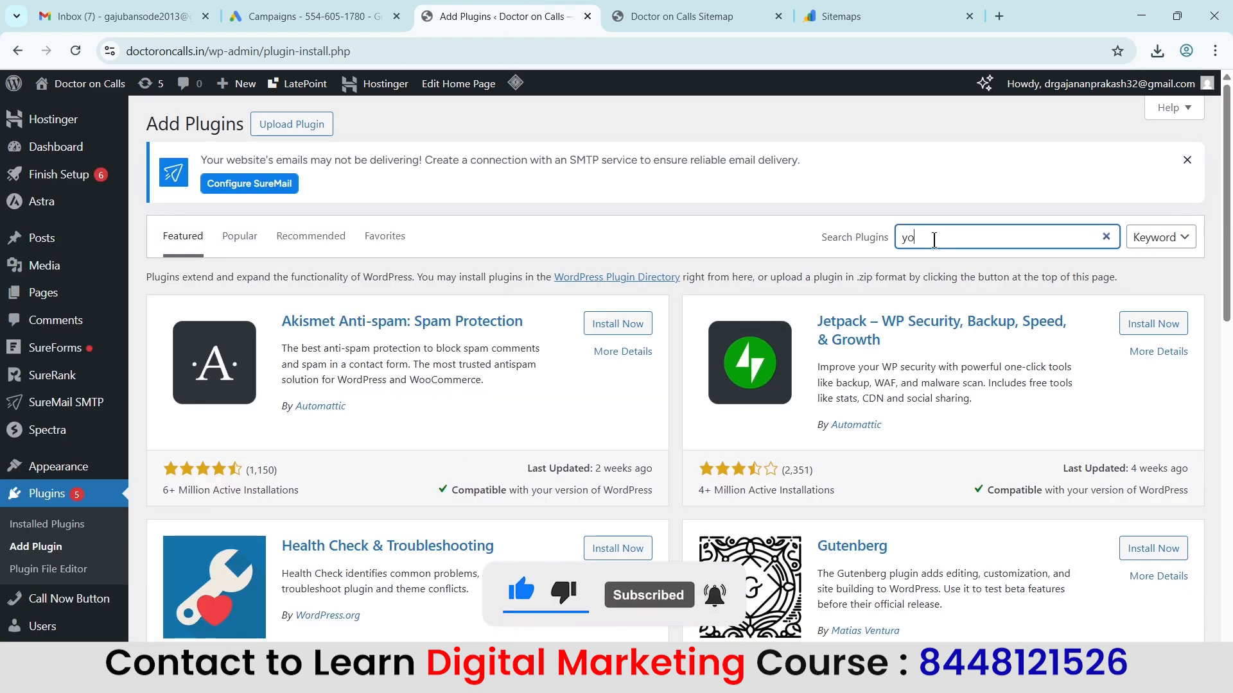
pyautogui.write('st seo')
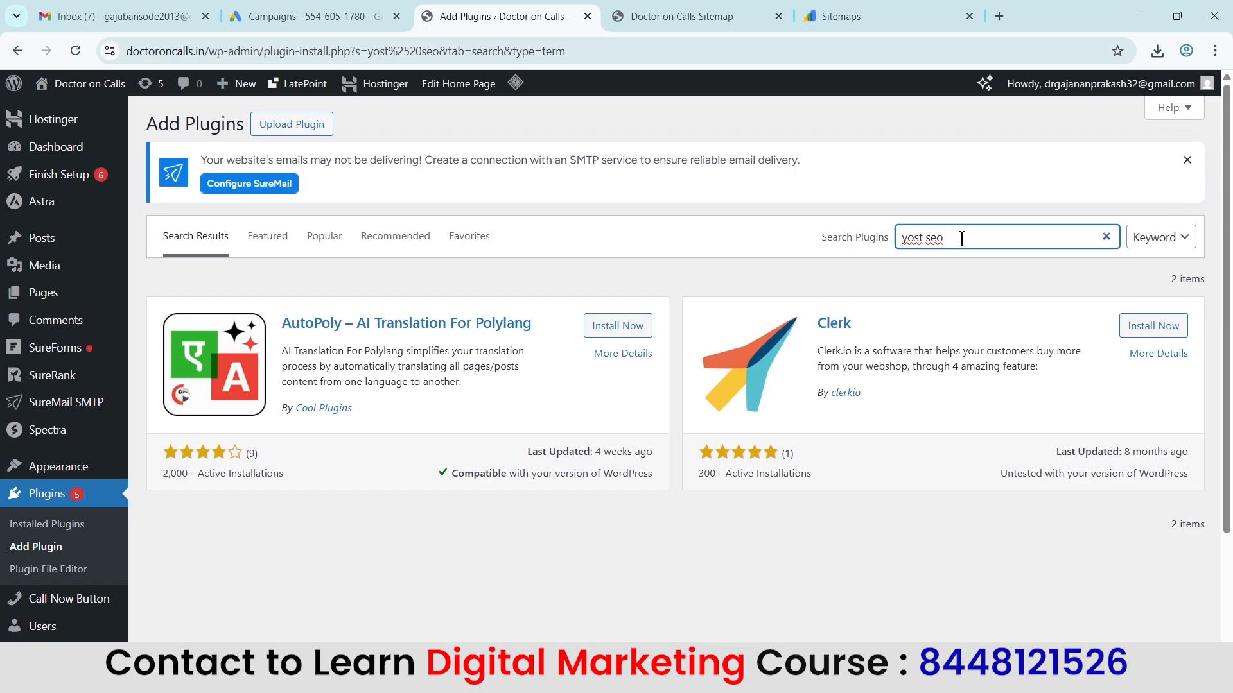
# Search the plugins for "yoast", then install and activate Yoast SEO
pyautogui.hotkey('ctrl', 'a')
pyautogui.write('yoast')
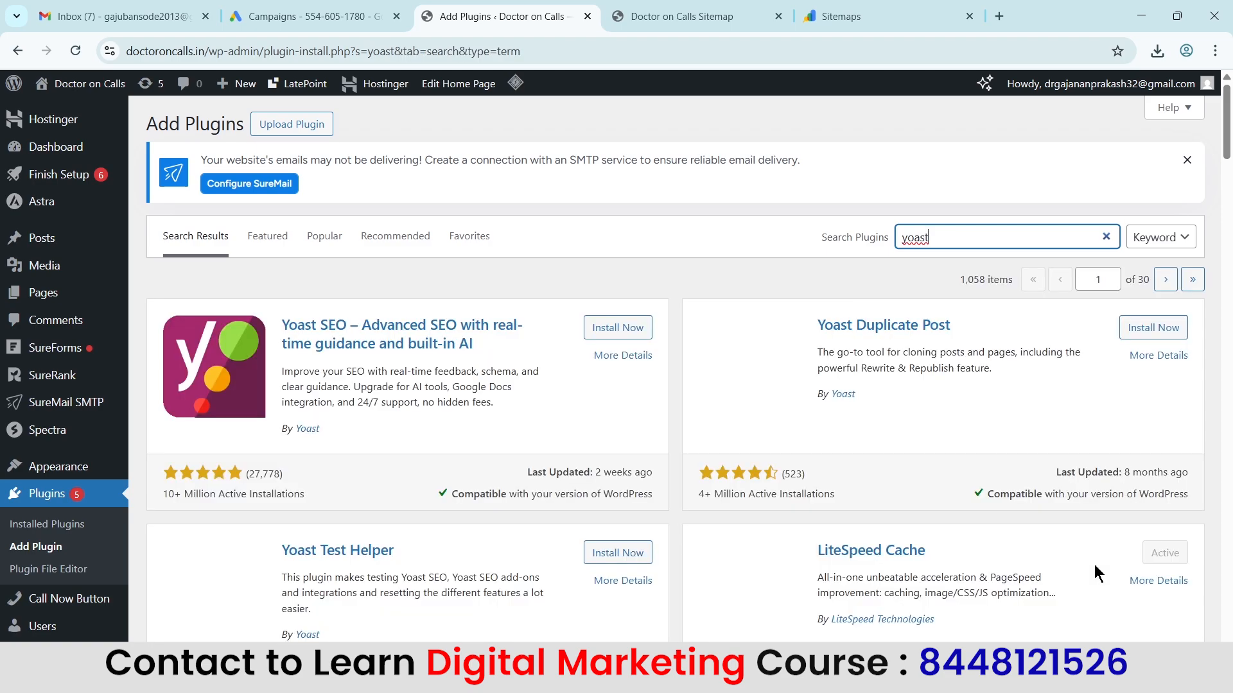
pyautogui.click(617, 328)
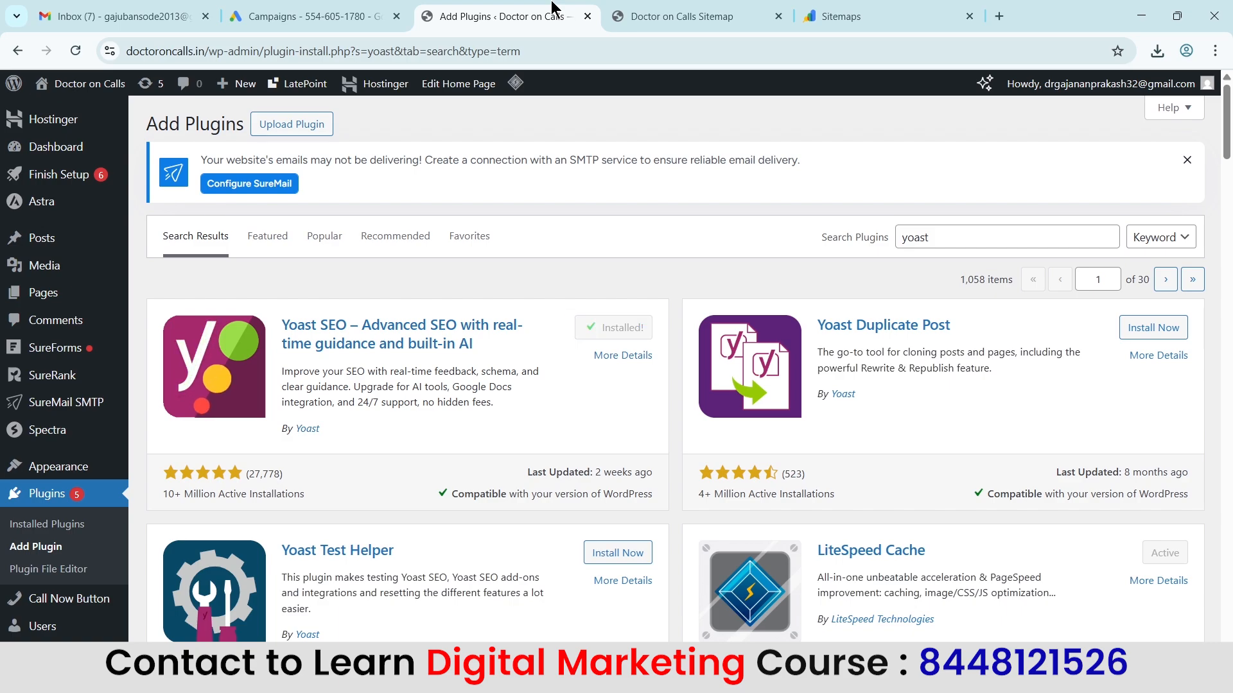
pyautogui.click(695, 16)
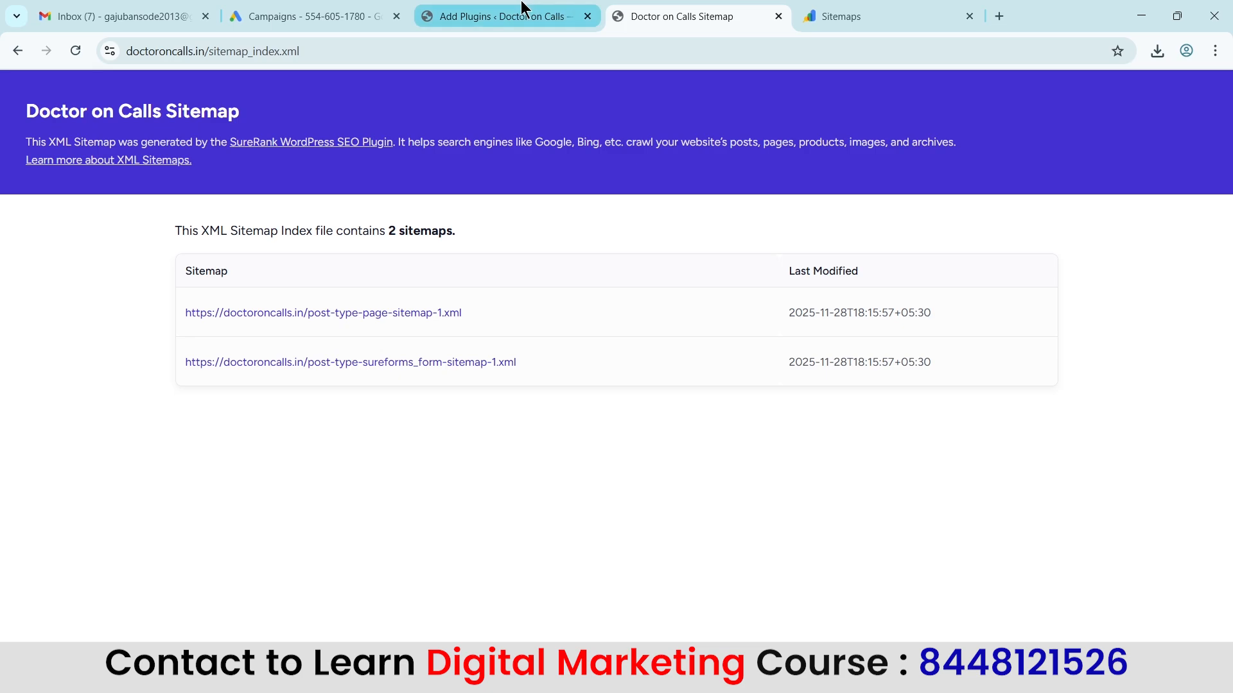
pyautogui.click(507, 16)
pyautogui.click(626, 326)
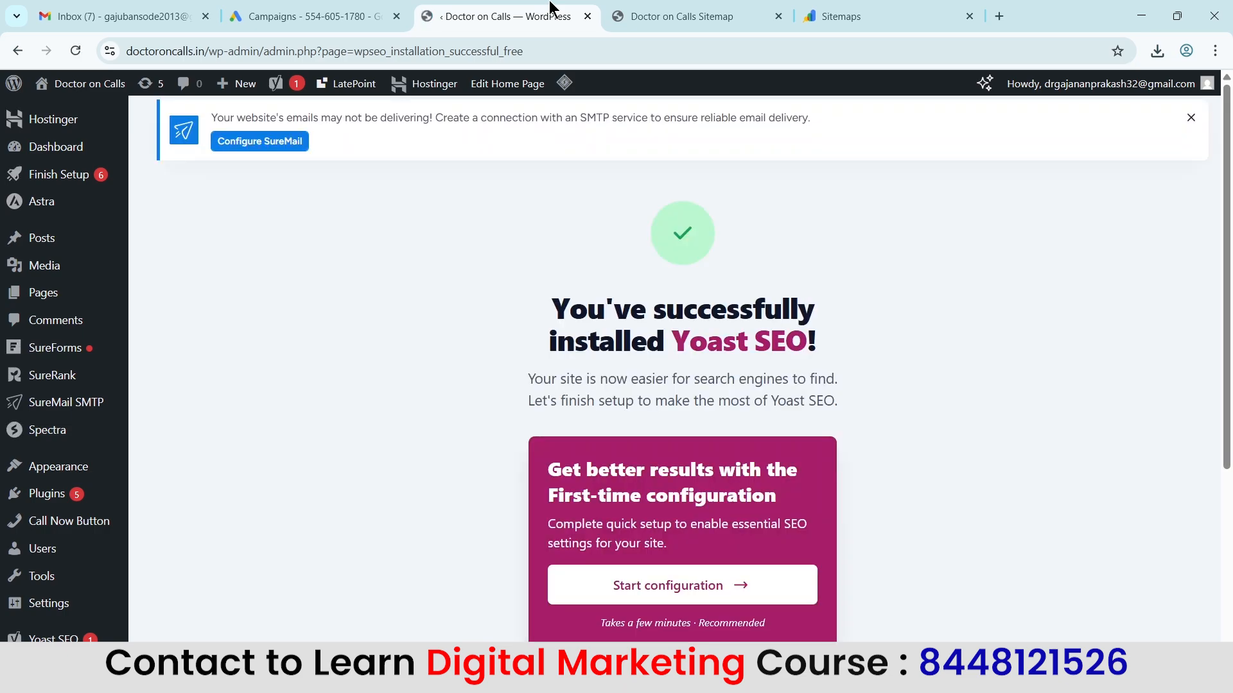
# Start the Yoast SEO first-time configuration, run the SEO data optimization and continue to Site representation
pyautogui.scroll(-2, 995, 541)
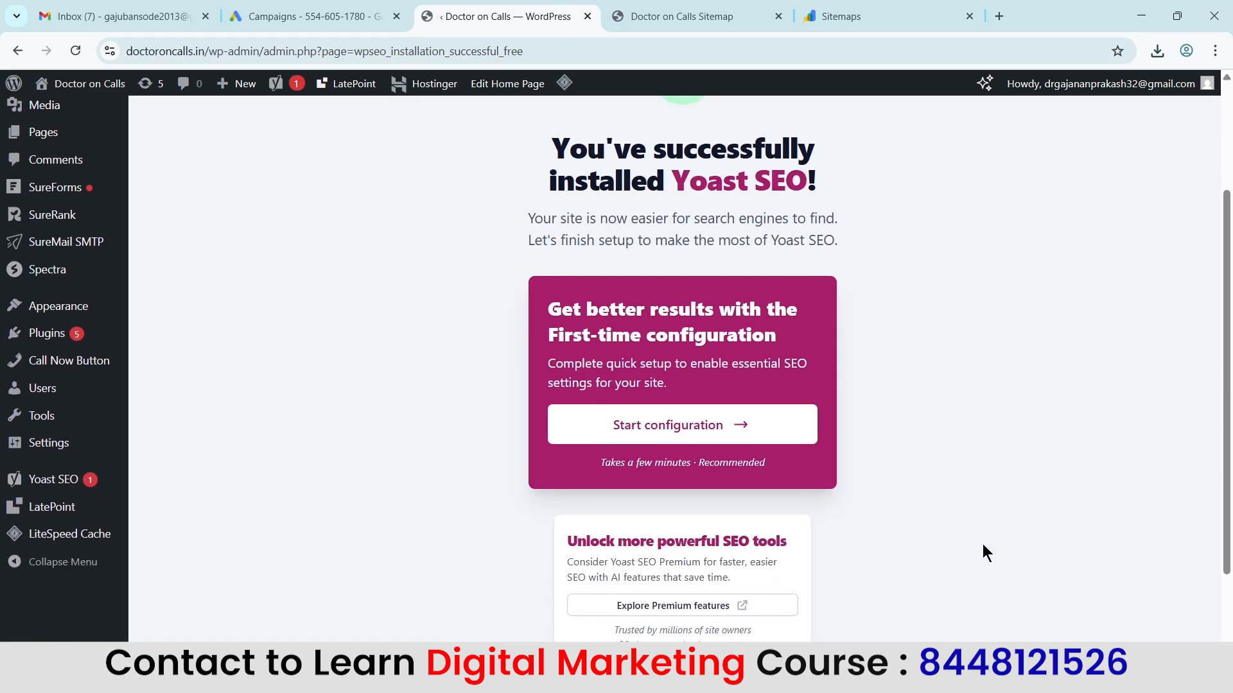
pyautogui.click(655, 435)
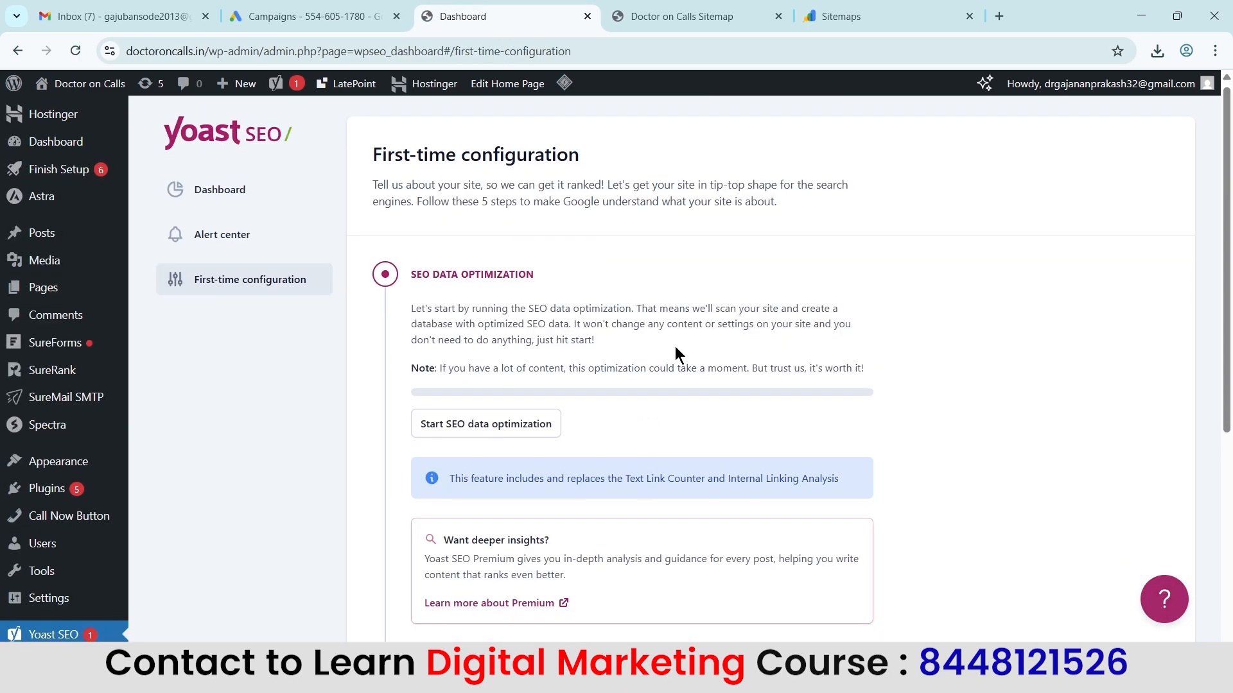
pyautogui.scroll(-3, 499, 302)
pyautogui.click(429, 269)
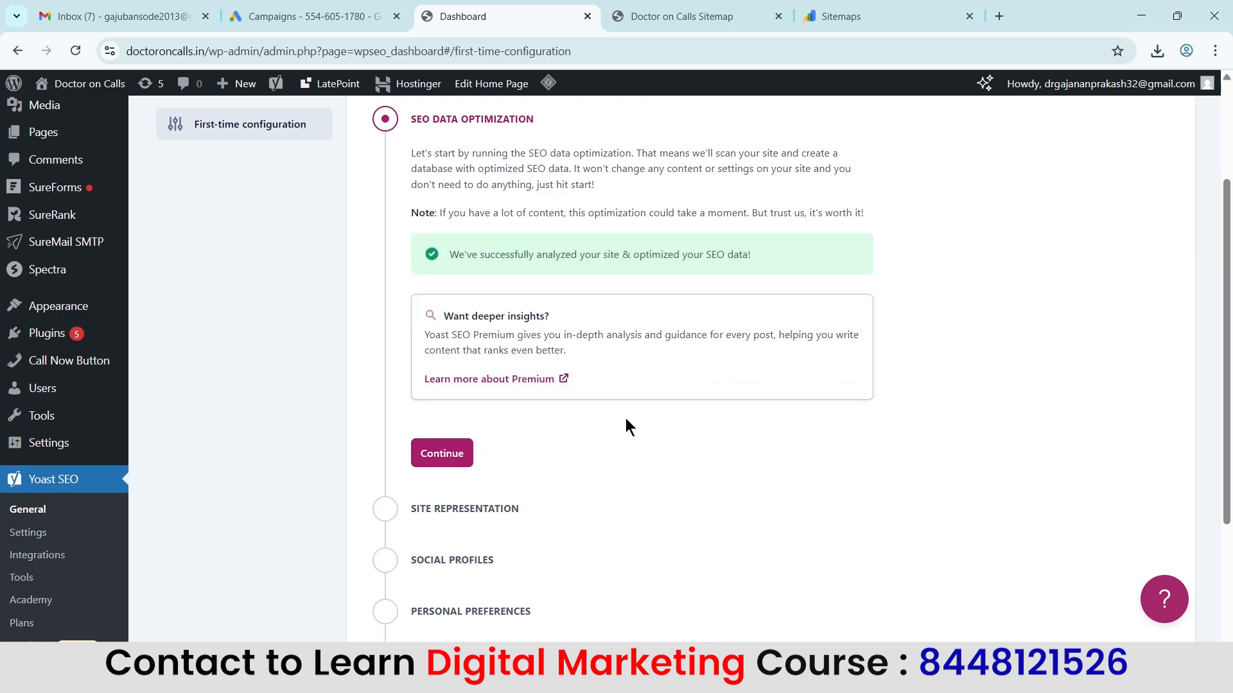
pyautogui.click(441, 452)
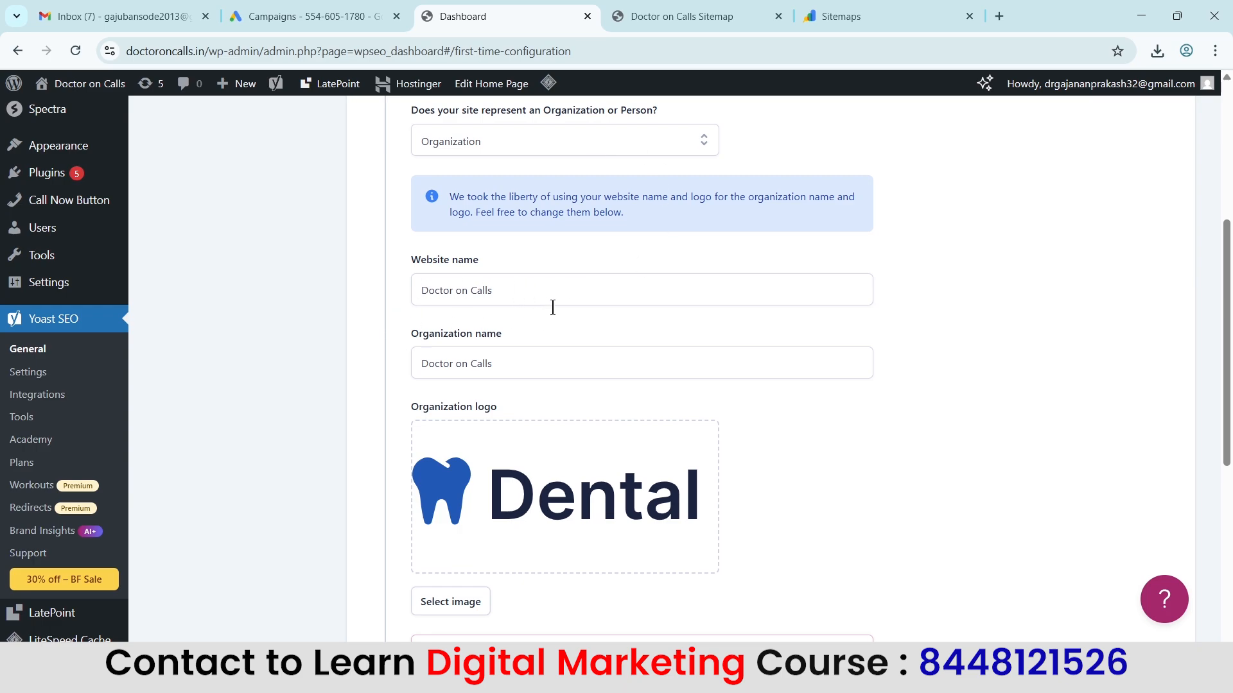
# Set the organization logo to img-5.jpg from the media library and save the site representation
pyautogui.scroll(-3, 539, 366)
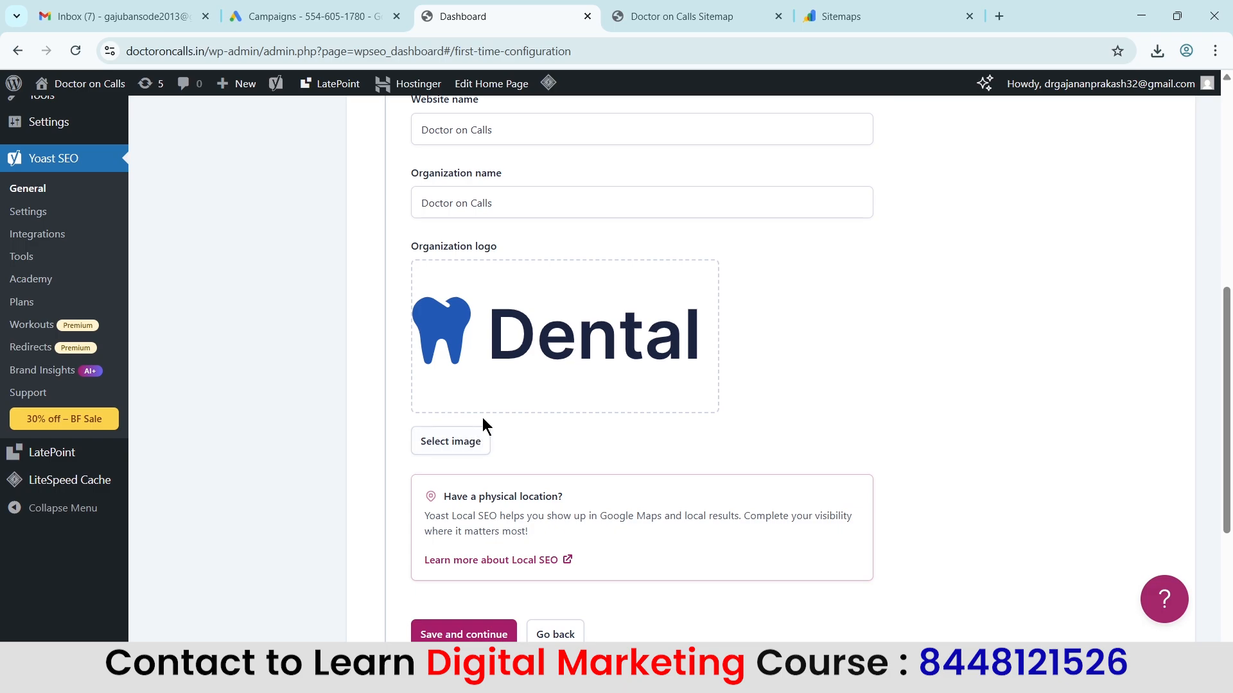
pyautogui.click(471, 443)
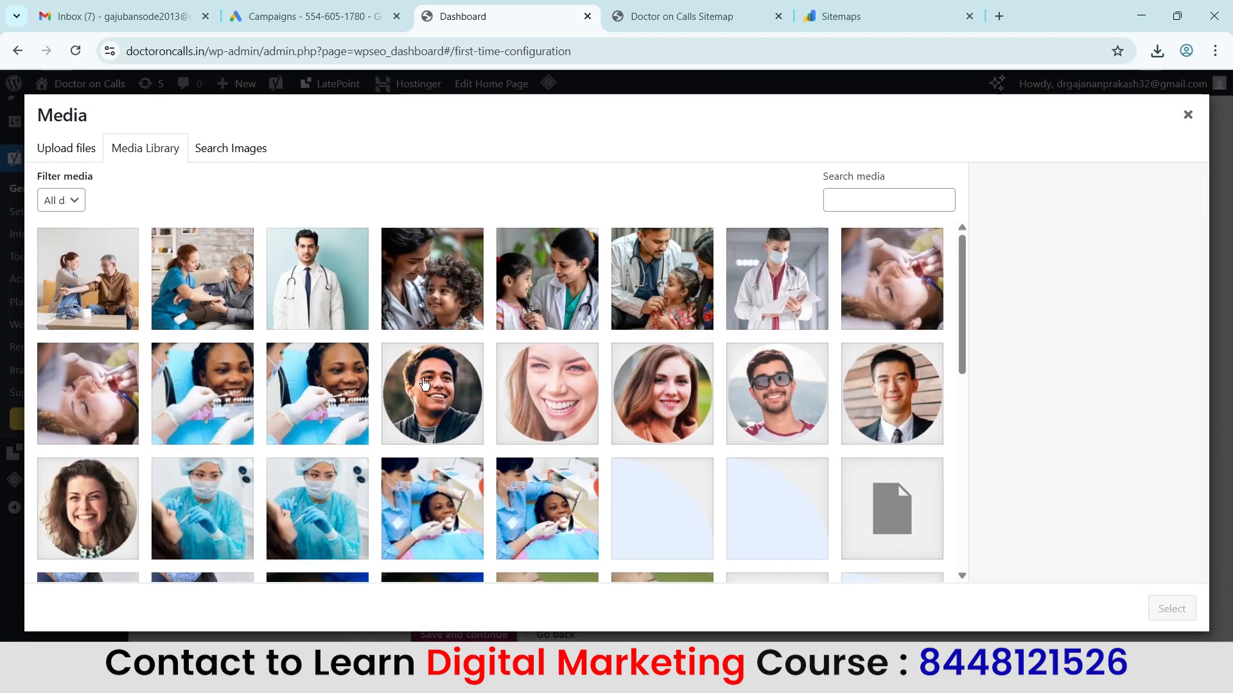
pyautogui.scroll(-7, 393, 355)
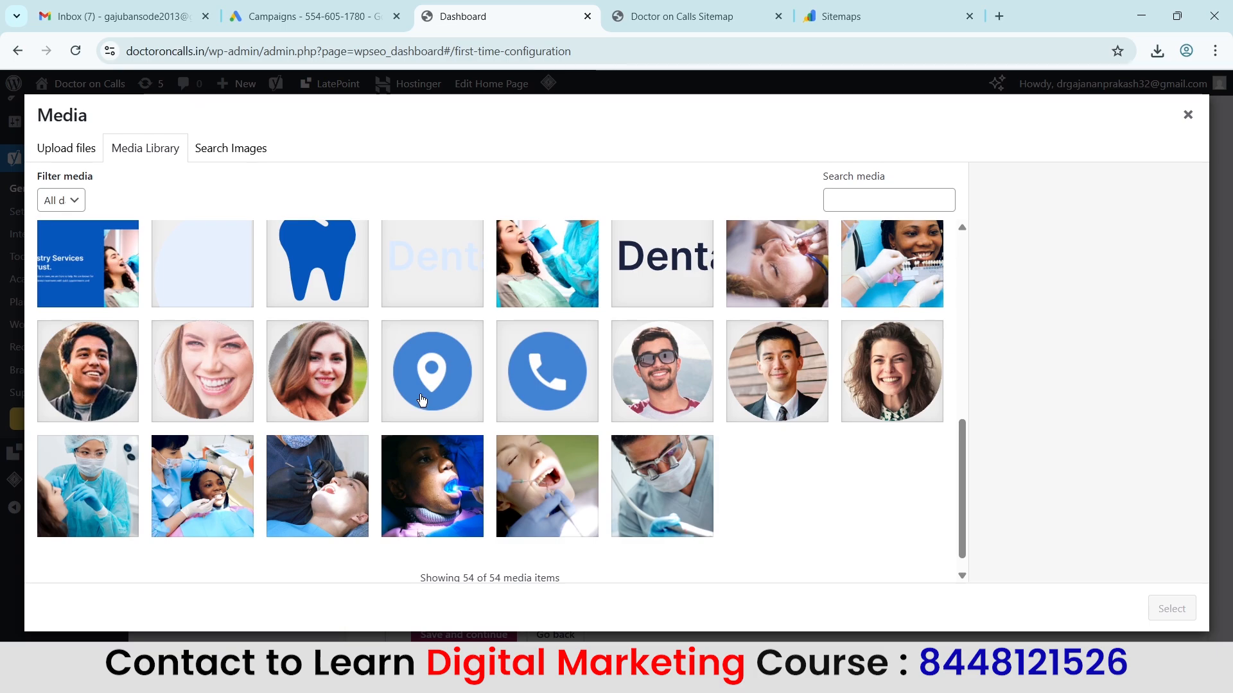
pyautogui.scroll(3, 422, 399)
pyautogui.click(650, 411)
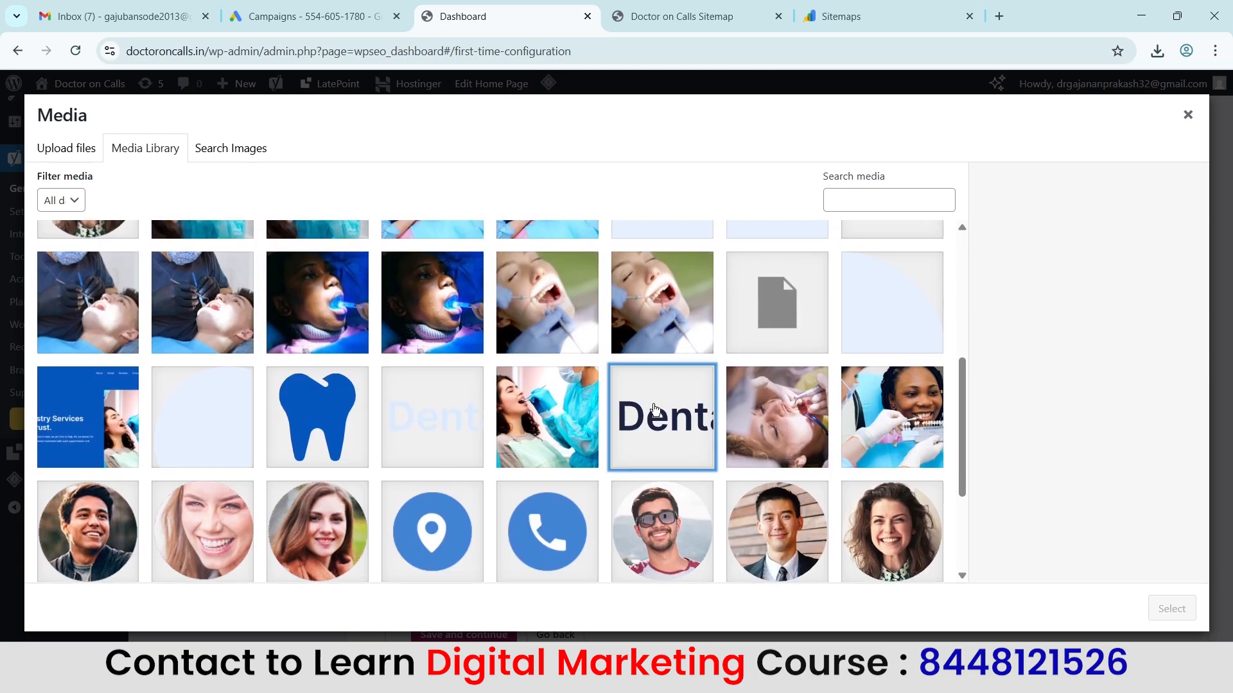
pyautogui.click(671, 406)
pyautogui.scroll(5, 463, 385)
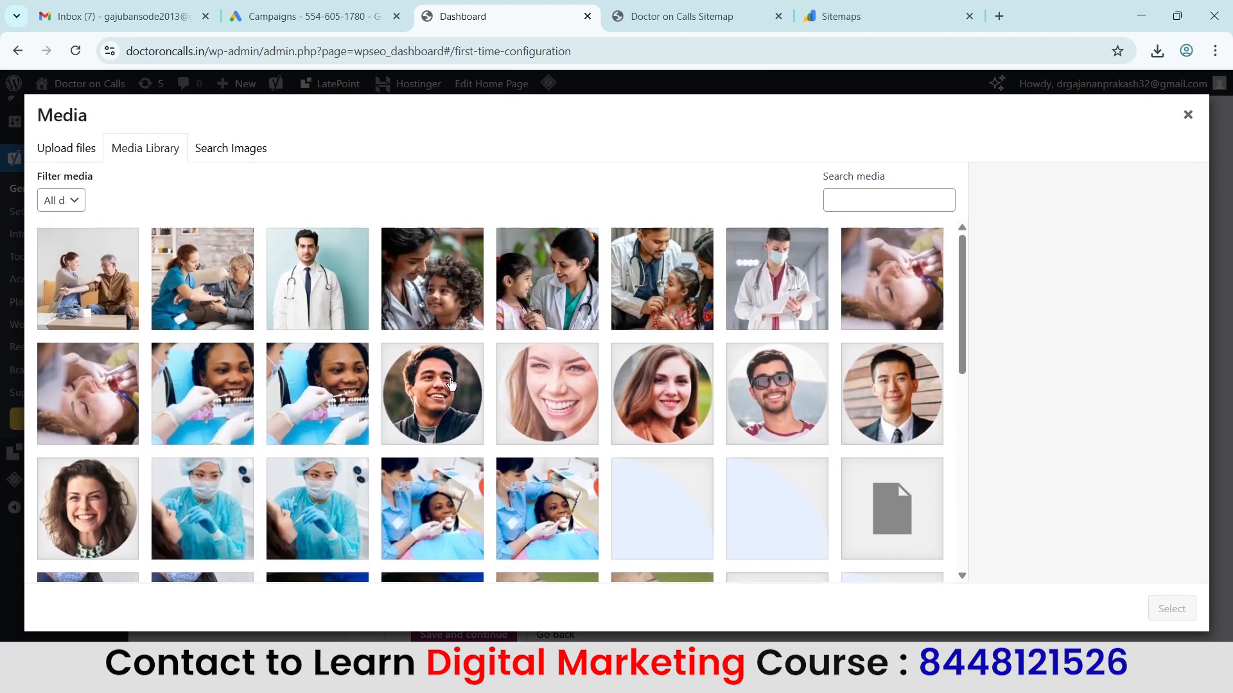
pyautogui.click(642, 16)
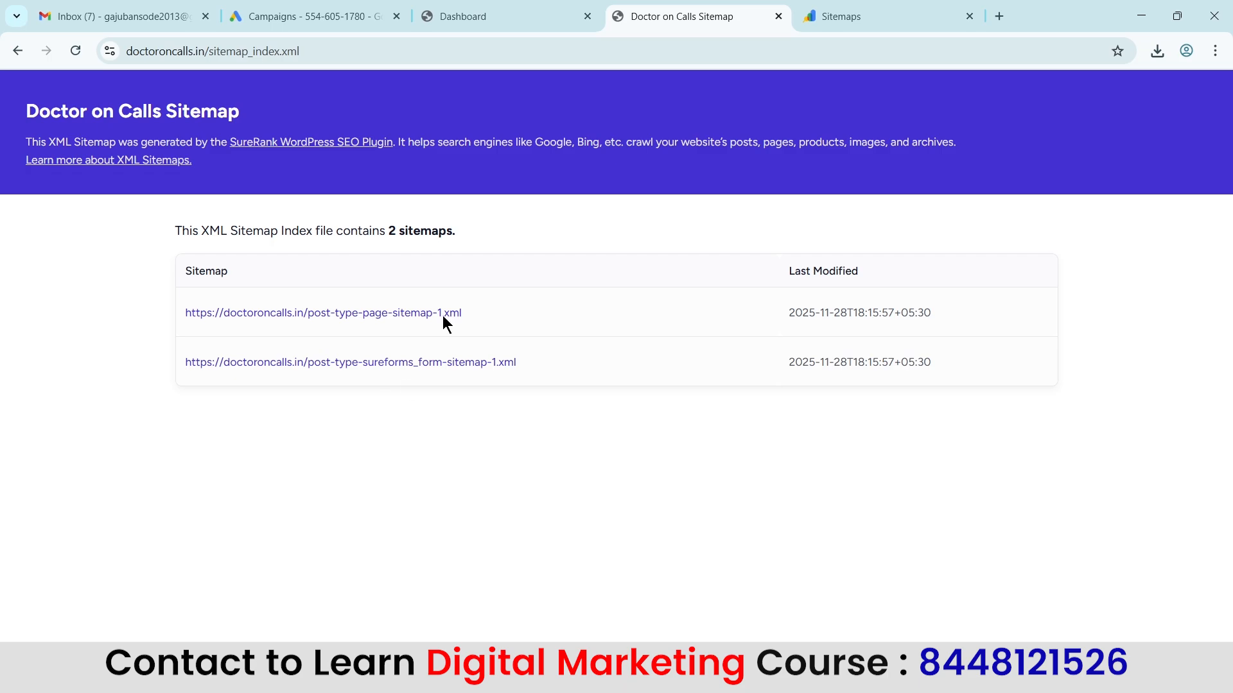
pyautogui.click(488, 14)
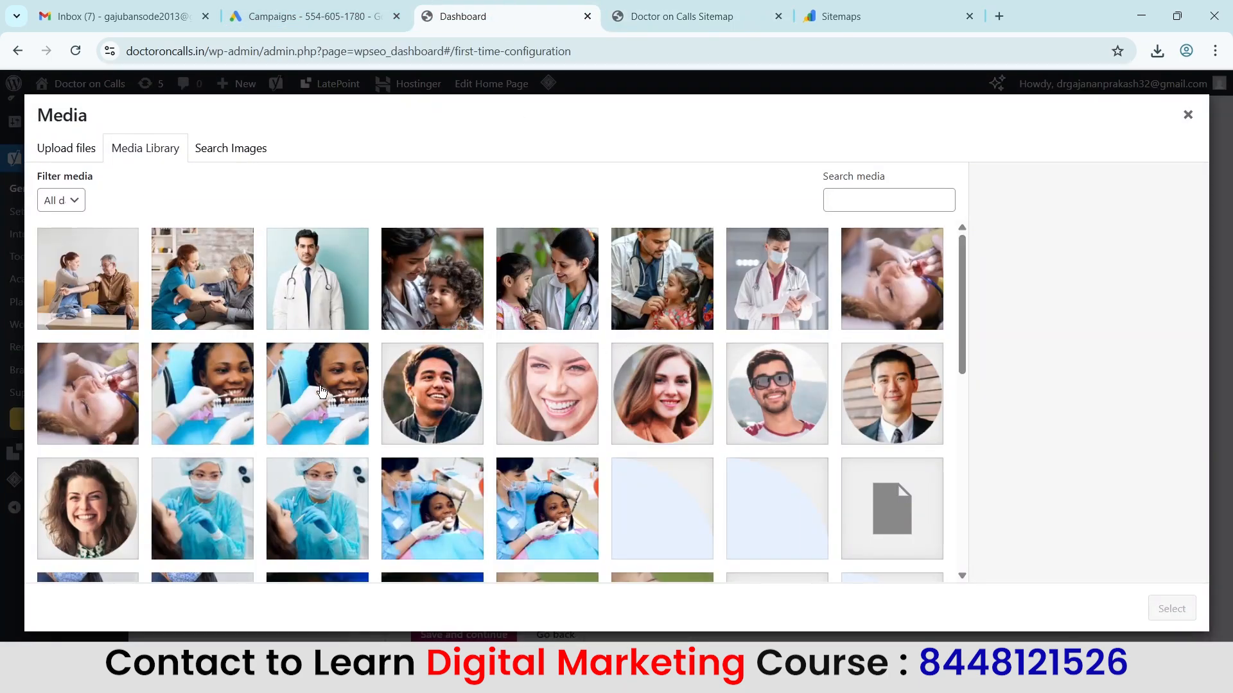
pyautogui.click(321, 253)
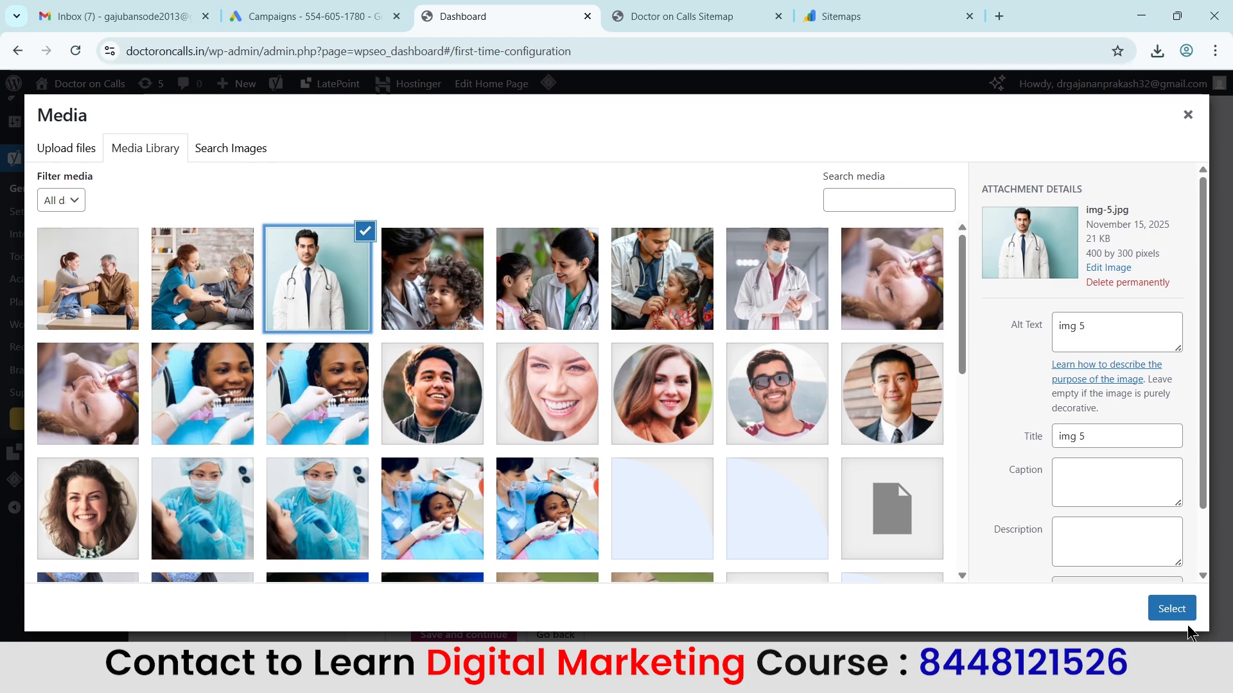
pyautogui.click(1171, 609)
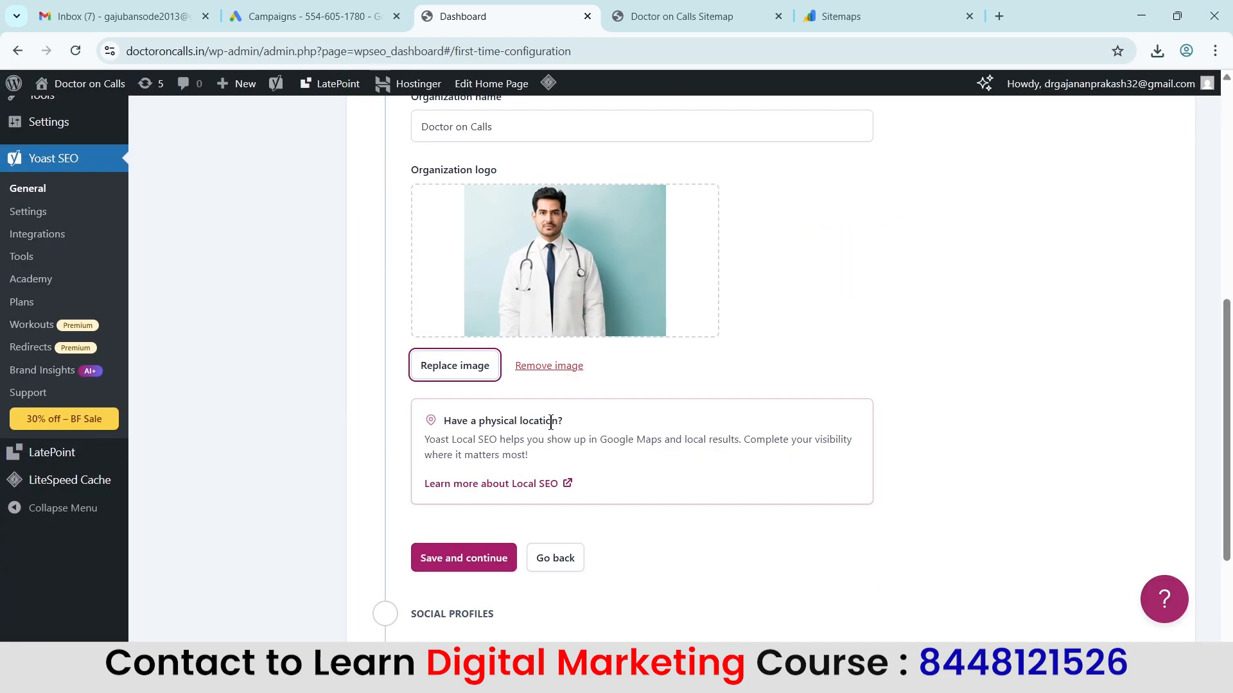
pyautogui.scroll(-3, 551, 422)
pyautogui.click(456, 384)
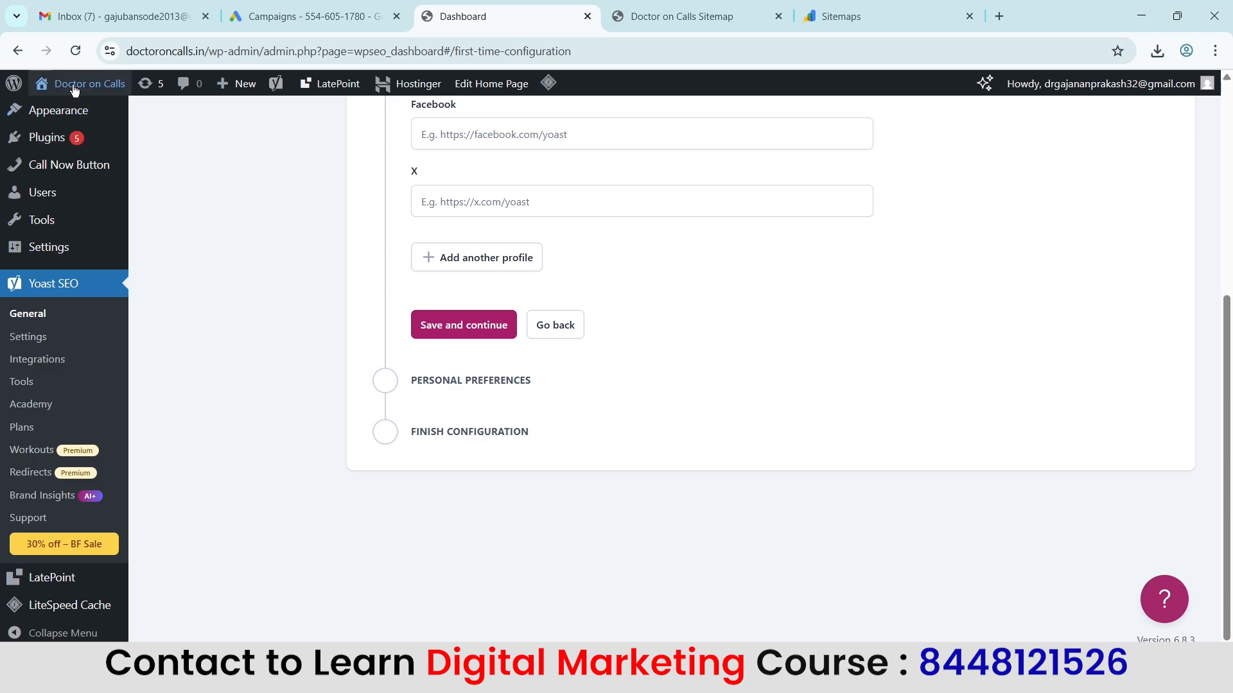
# Open the site's home page in a separate tab and return to the Yoast configuration
pyautogui.moveTo(74, 90)
pyautogui.keyDown('ctrl'); pyautogui.click(64, 111); pyautogui.keyUp('ctrl')
pyautogui.click(616, 14)
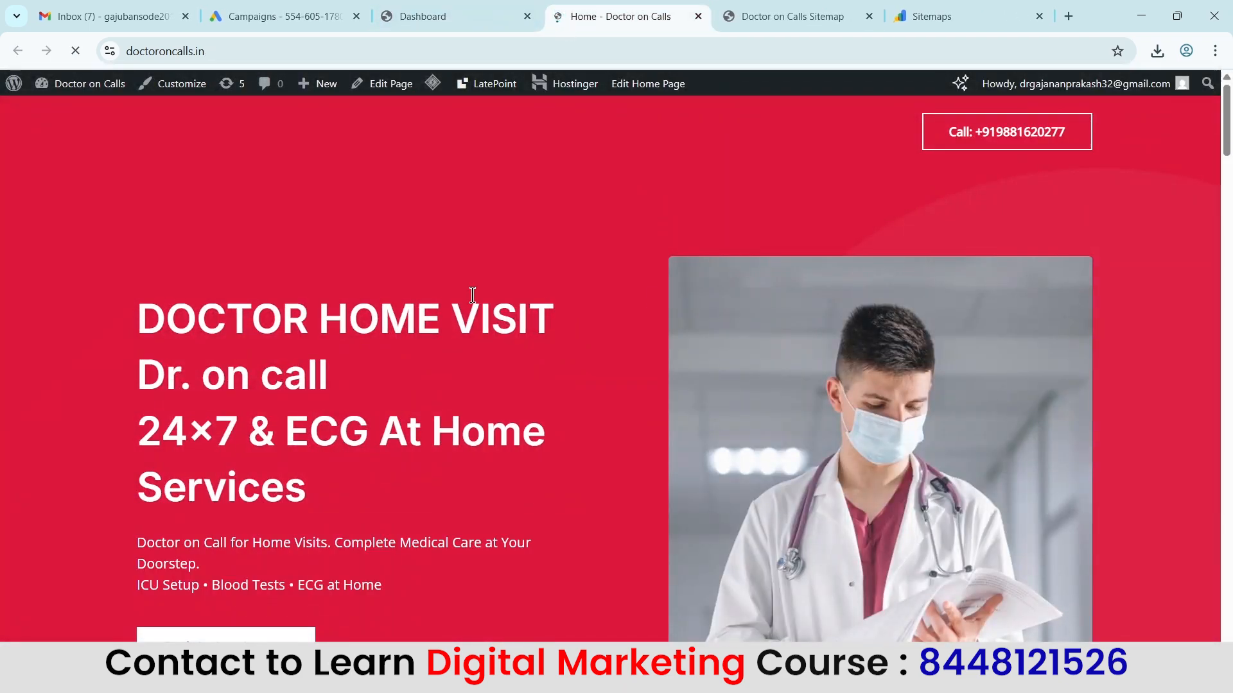
pyautogui.click(450, 16)
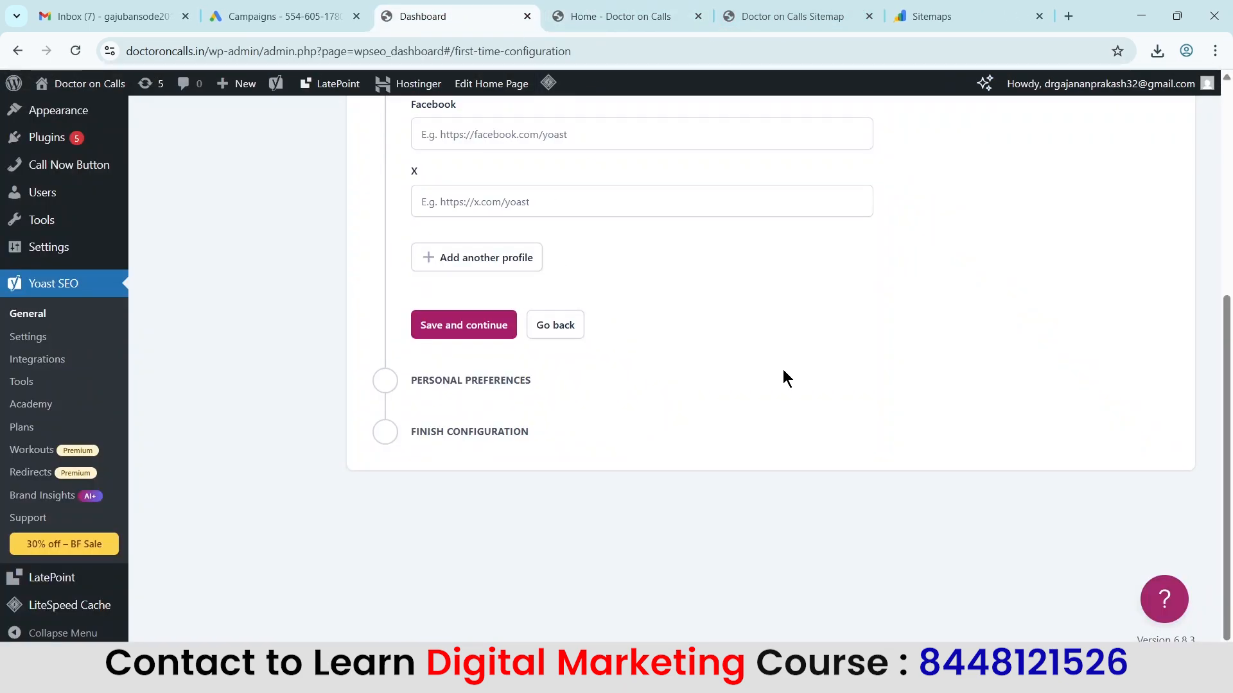
# Finish the configuration with empty social profiles and no site data sharing, then open the SEO dashboard and dismiss its AI-driven discovery notice
pyautogui.click(486, 332)
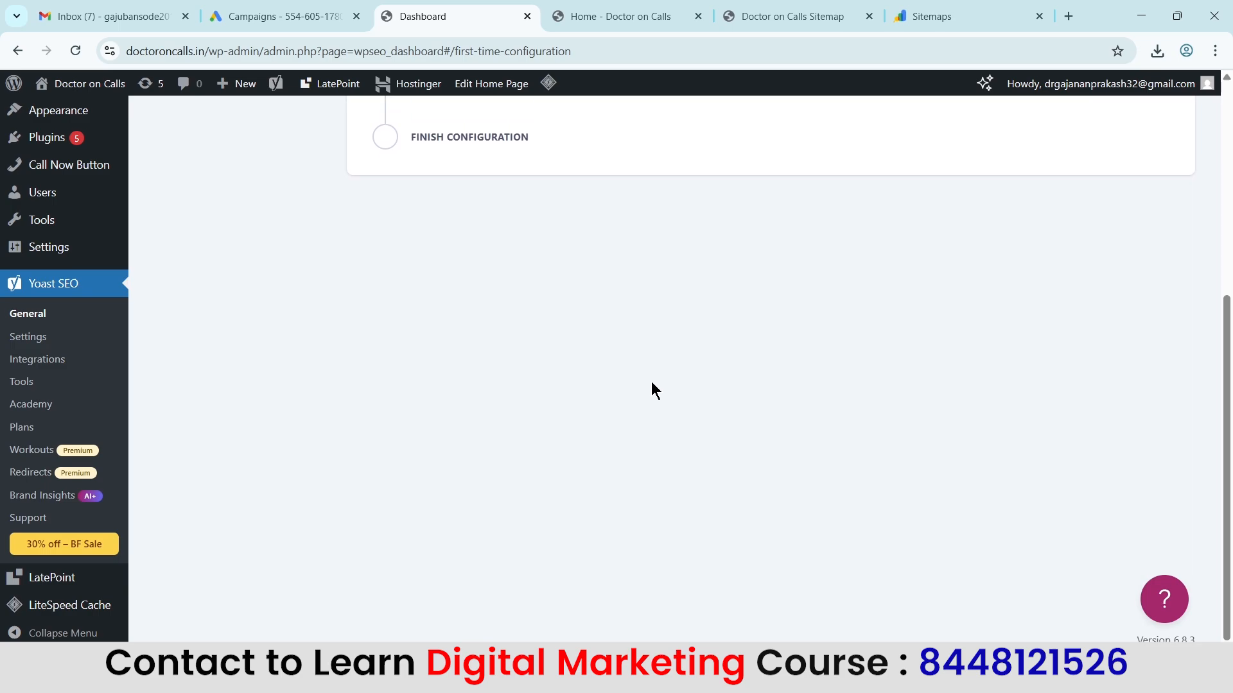
pyautogui.scroll(2, 651, 381)
pyautogui.scroll(-3, 651, 382)
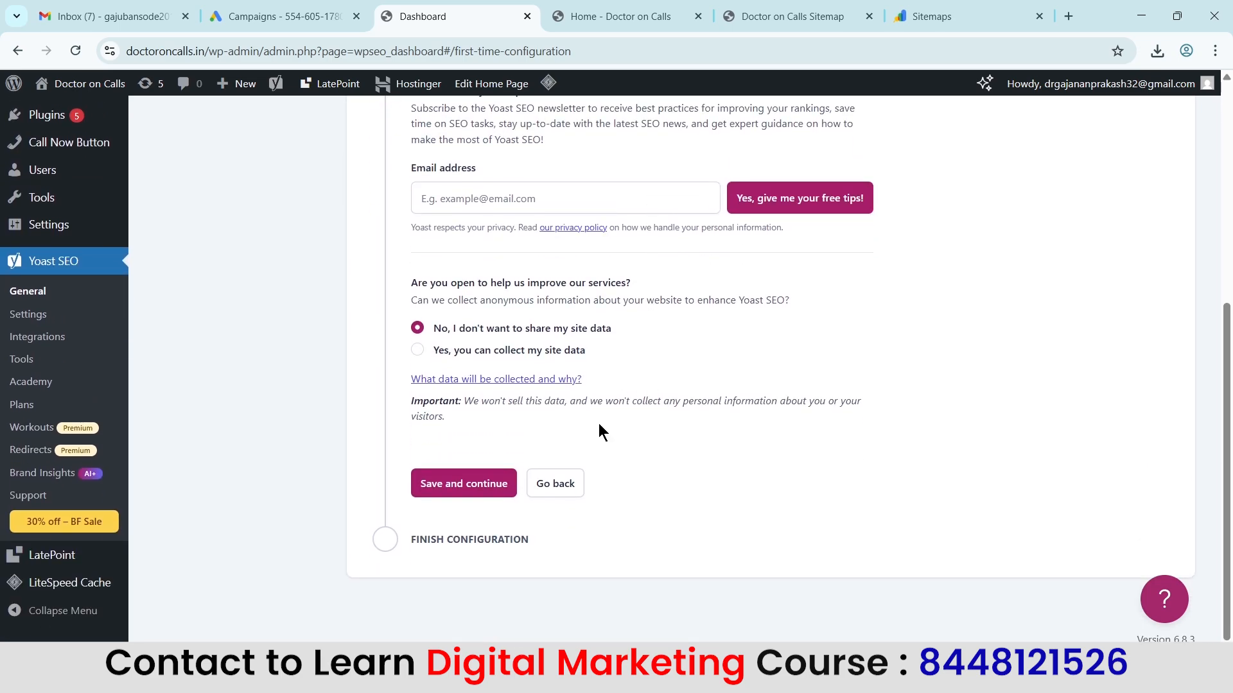
pyautogui.click(464, 483)
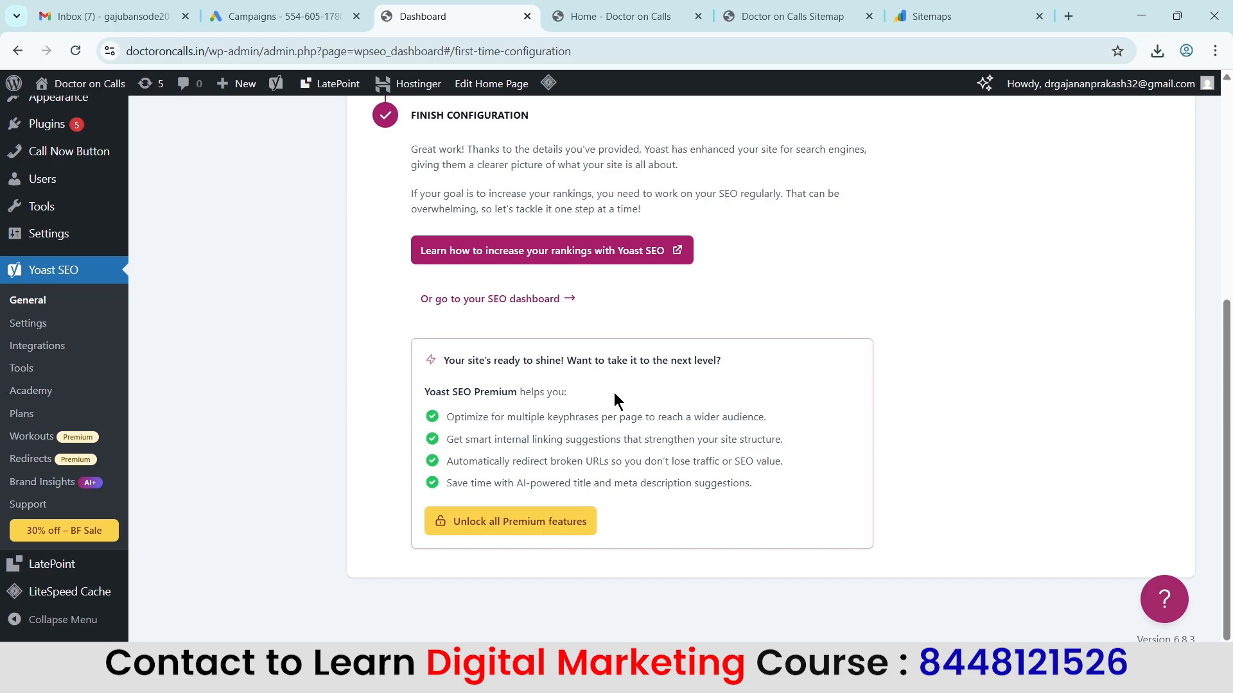
pyautogui.click(473, 304)
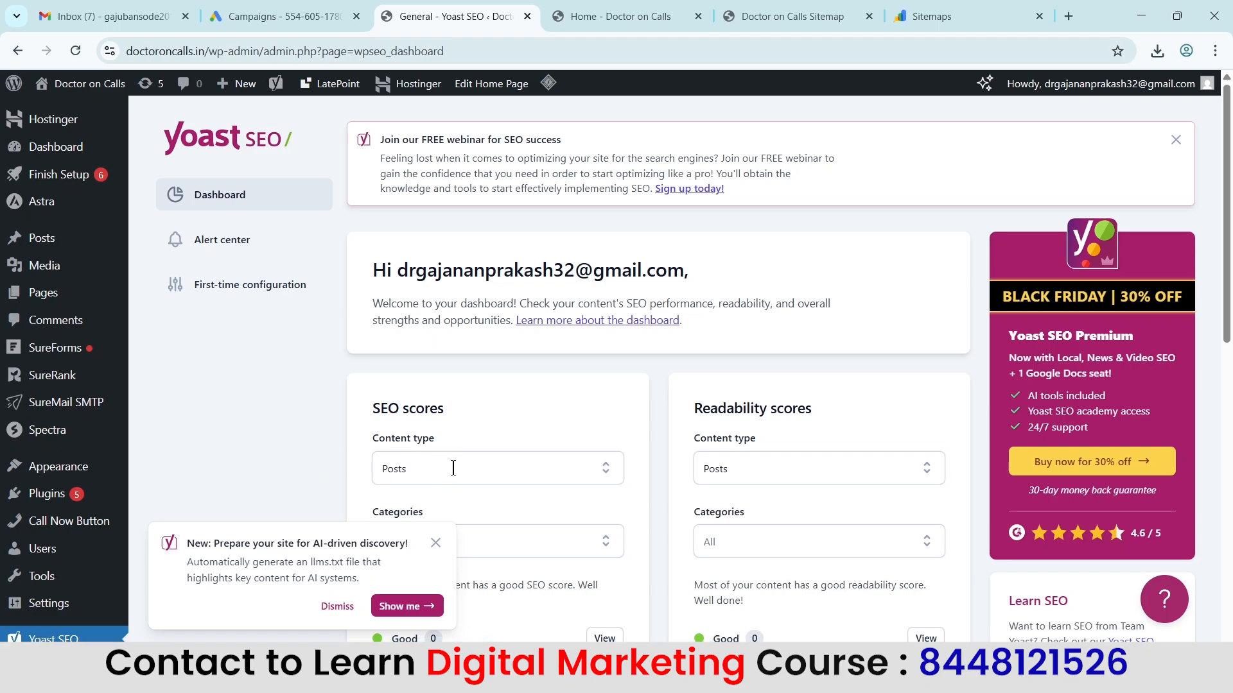
pyautogui.click(436, 544)
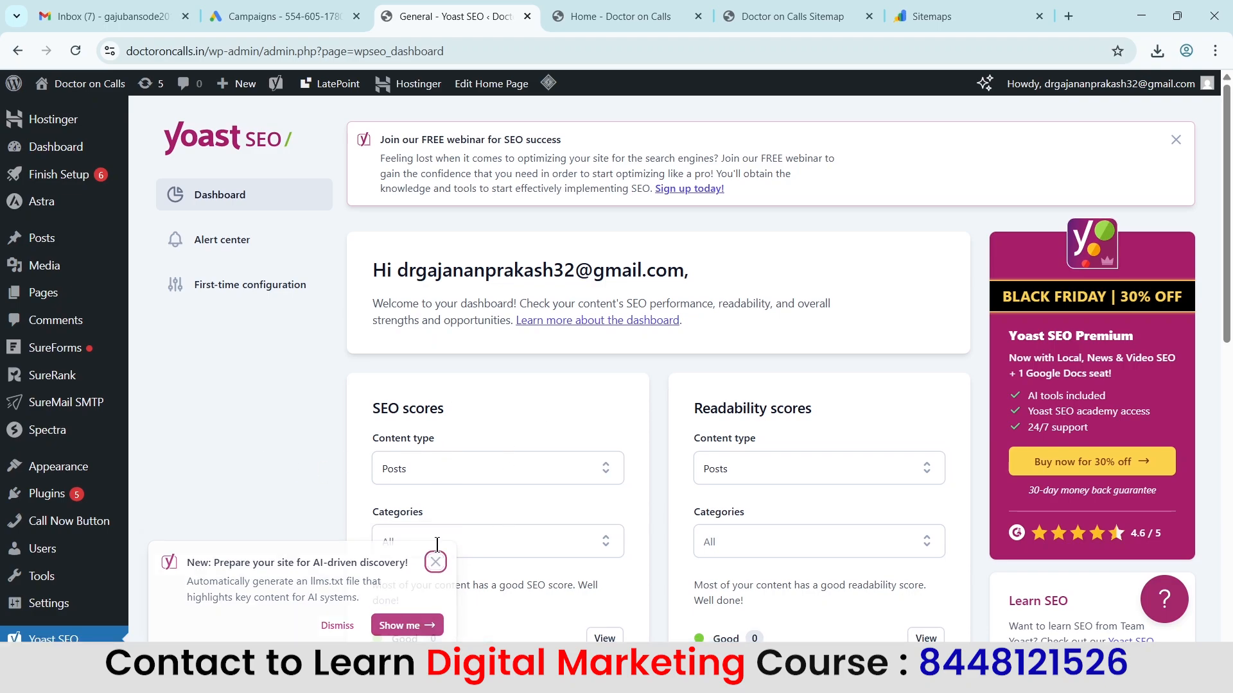
# Switch to the Doctor on Calls Sitemap tab and reload sitemap_index.xml to check which plugin generates it
pyautogui.click(641, 9)
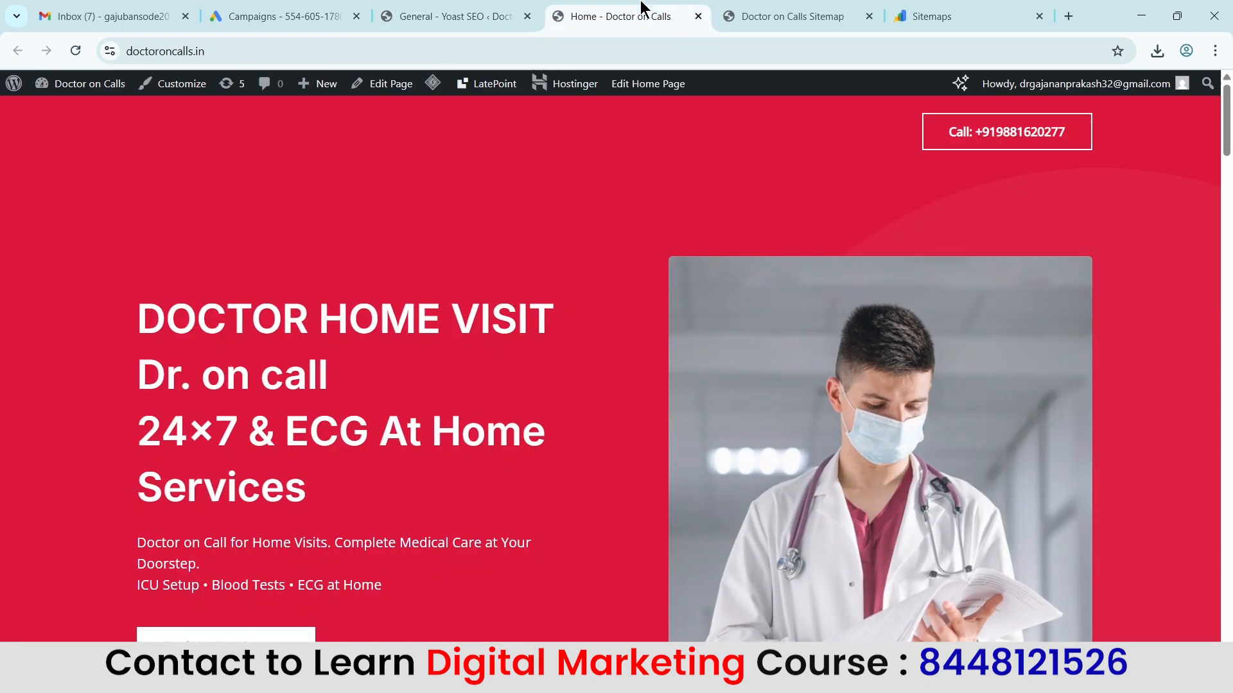
pyautogui.click(854, 13)
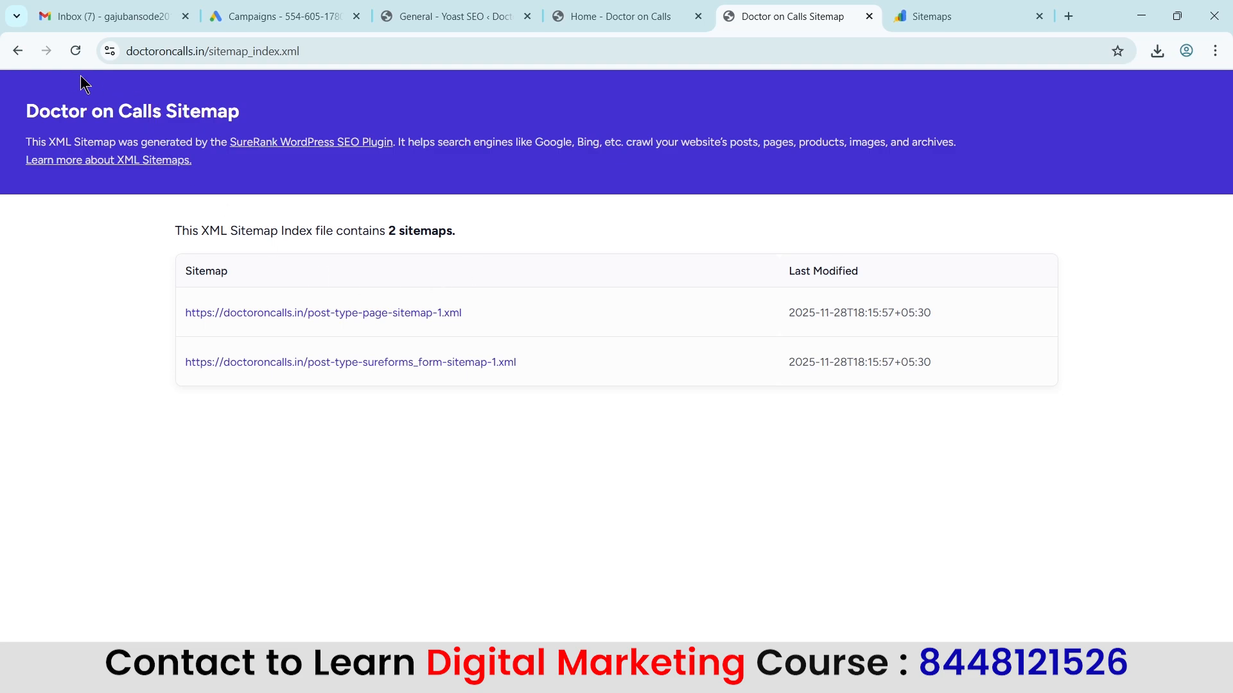
pyautogui.click(76, 51)
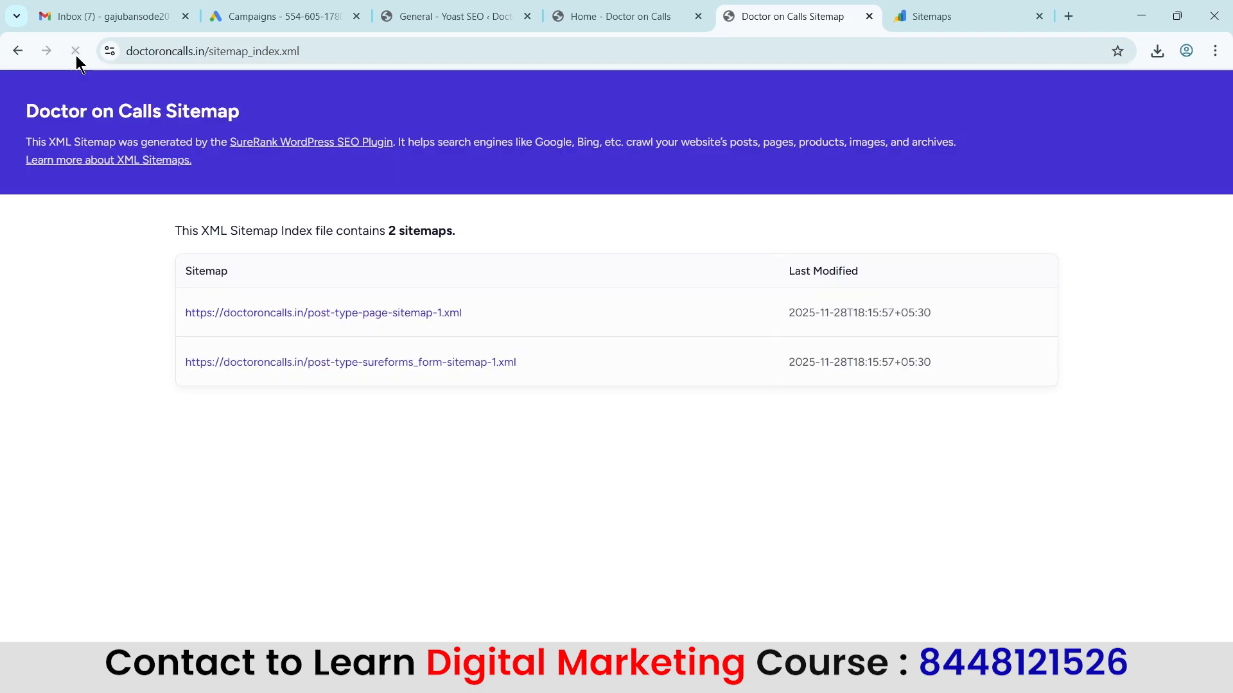
pyautogui.click(76, 52)
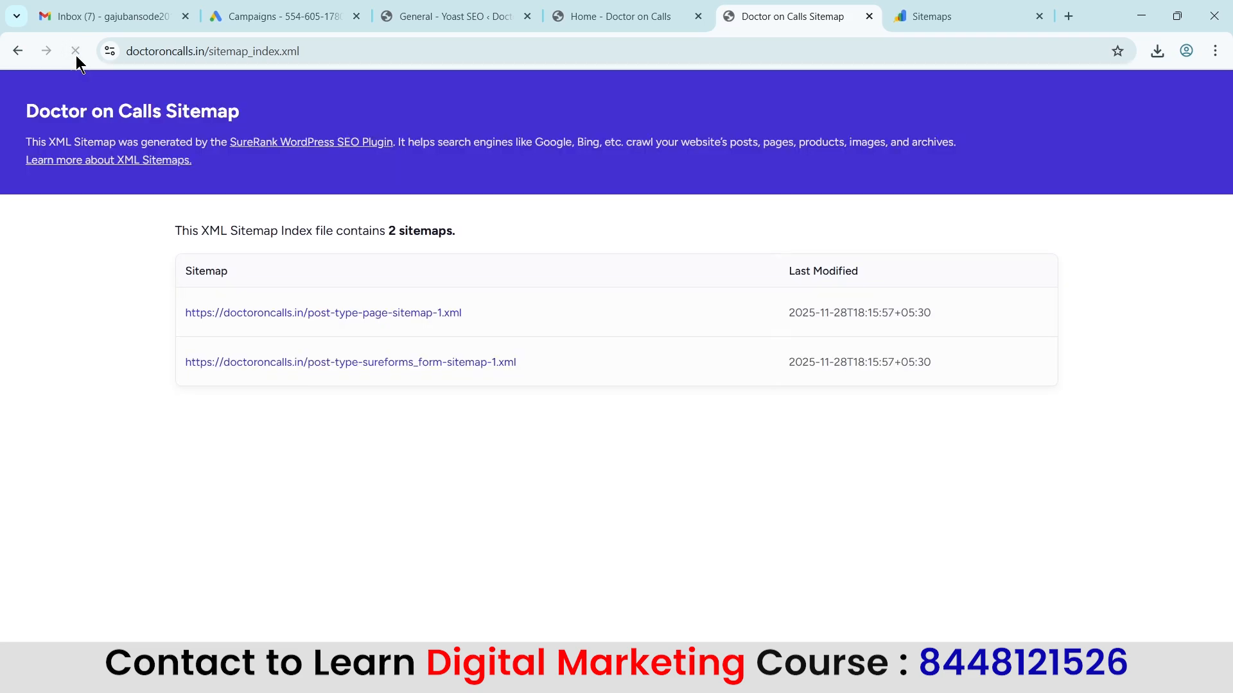
# Return to the Yoast SEO dashboard, open the Integrations page and close the Brand Insights promotion
pyautogui.click(610, 11)
pyautogui.click(453, 8)
pyautogui.scroll(-6, 259, 432)
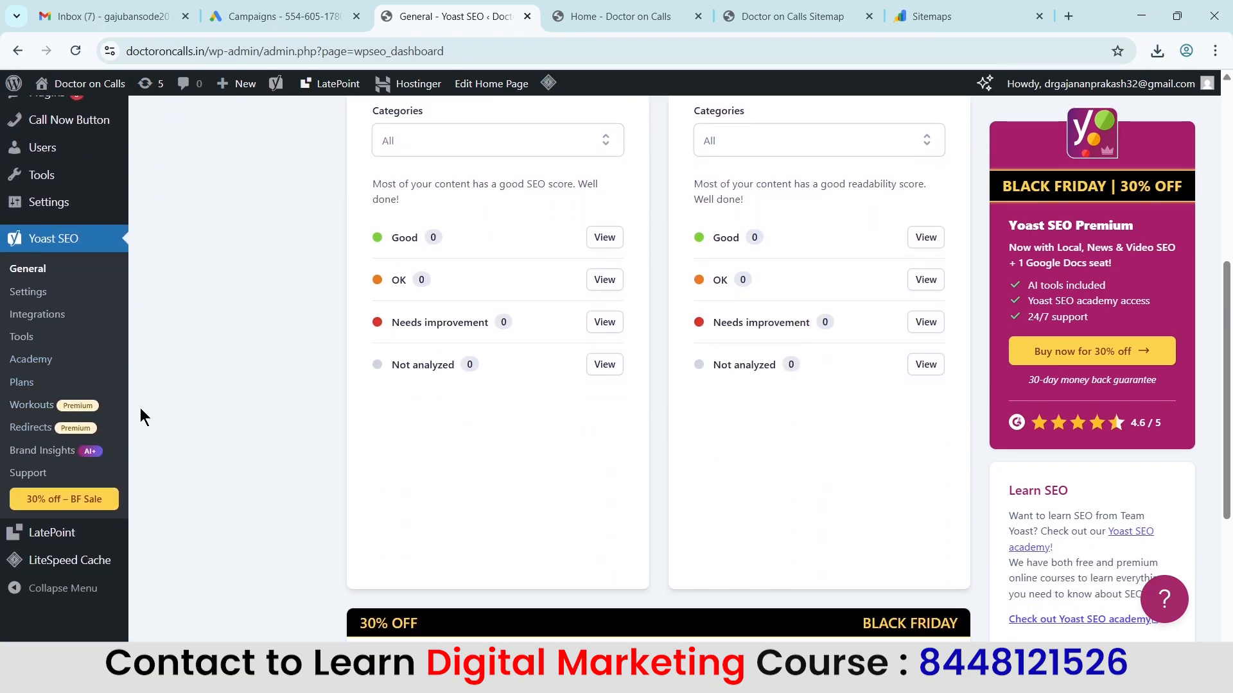
pyautogui.click(9, 289)
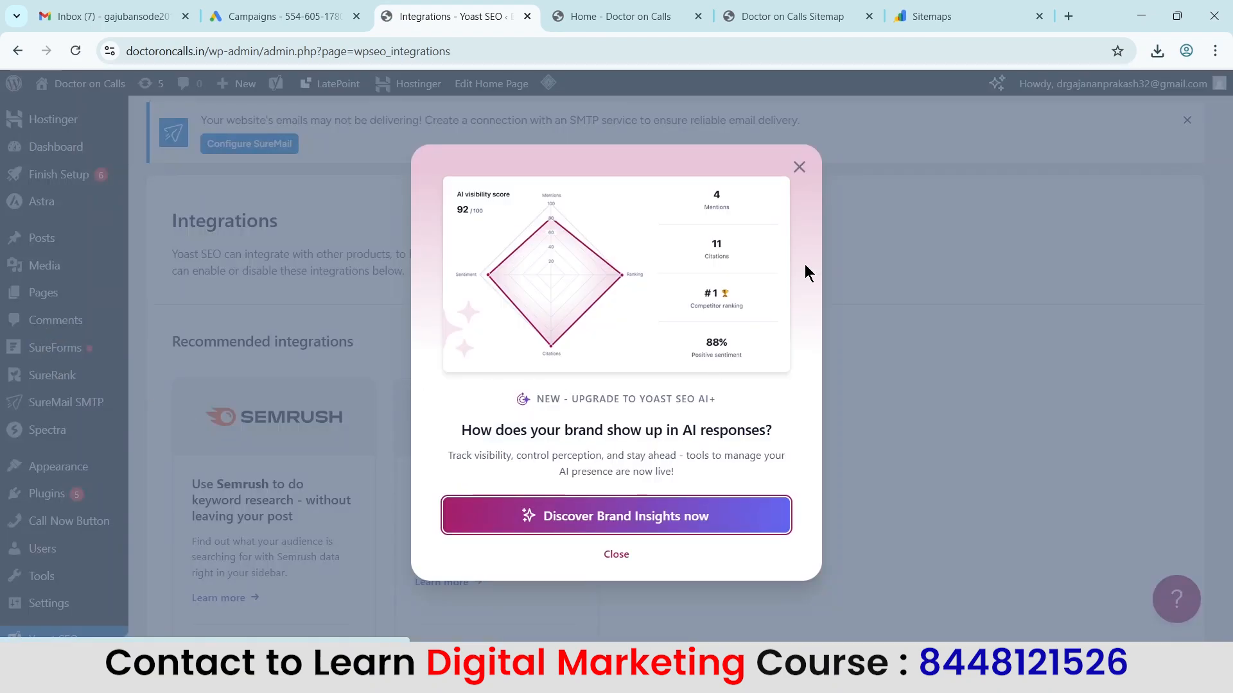
pyautogui.click(617, 553)
pyautogui.scroll(-4, 96, 386)
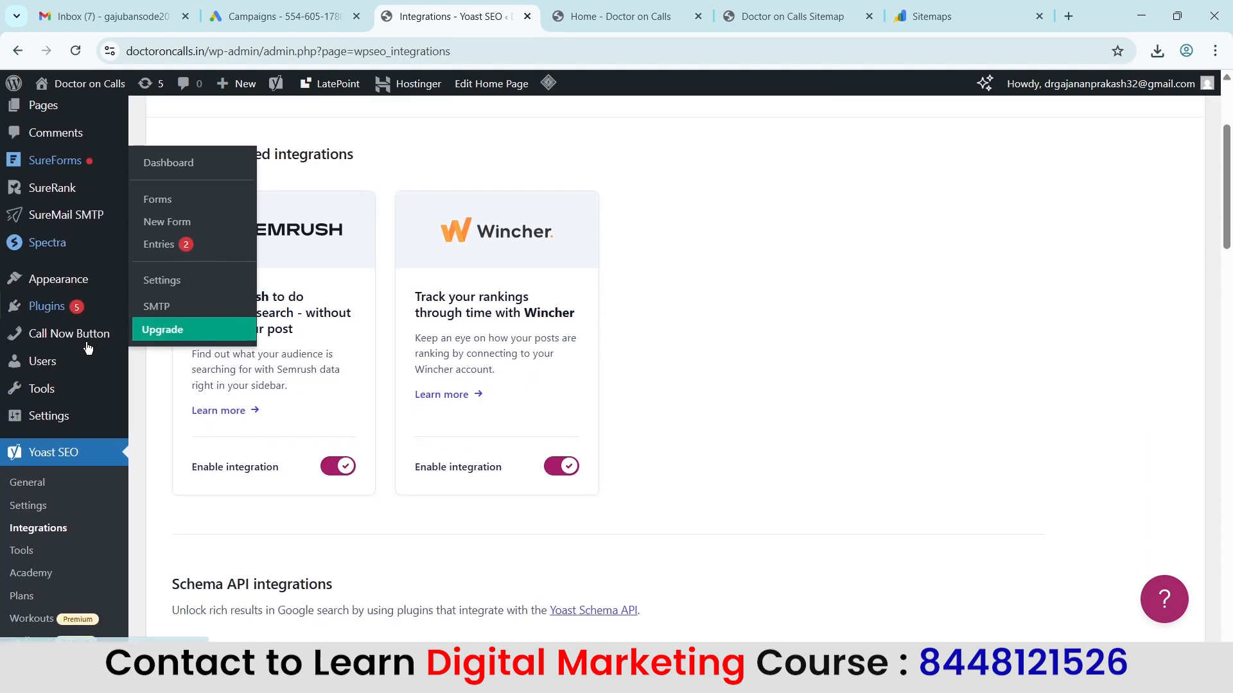
# Open the Yoast SEO settings and look through the Site features page
pyautogui.click(23, 454)
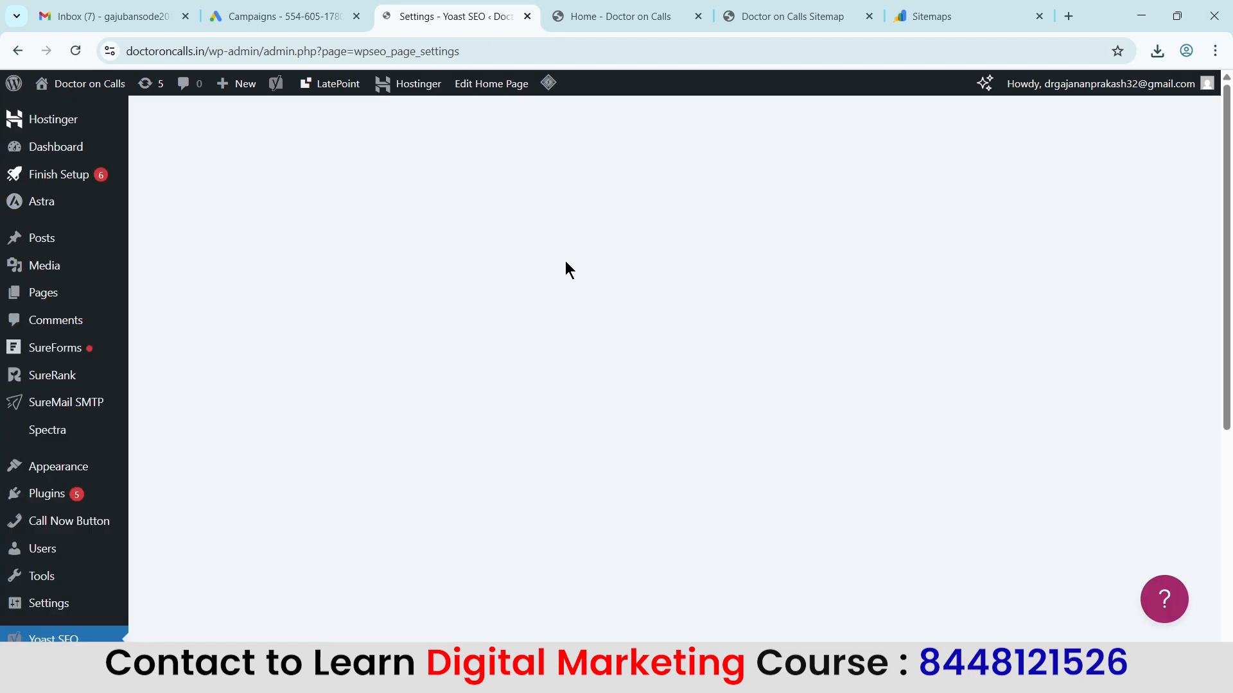
pyautogui.scroll(-2, 648, 292)
pyautogui.scroll(2, 578, 282)
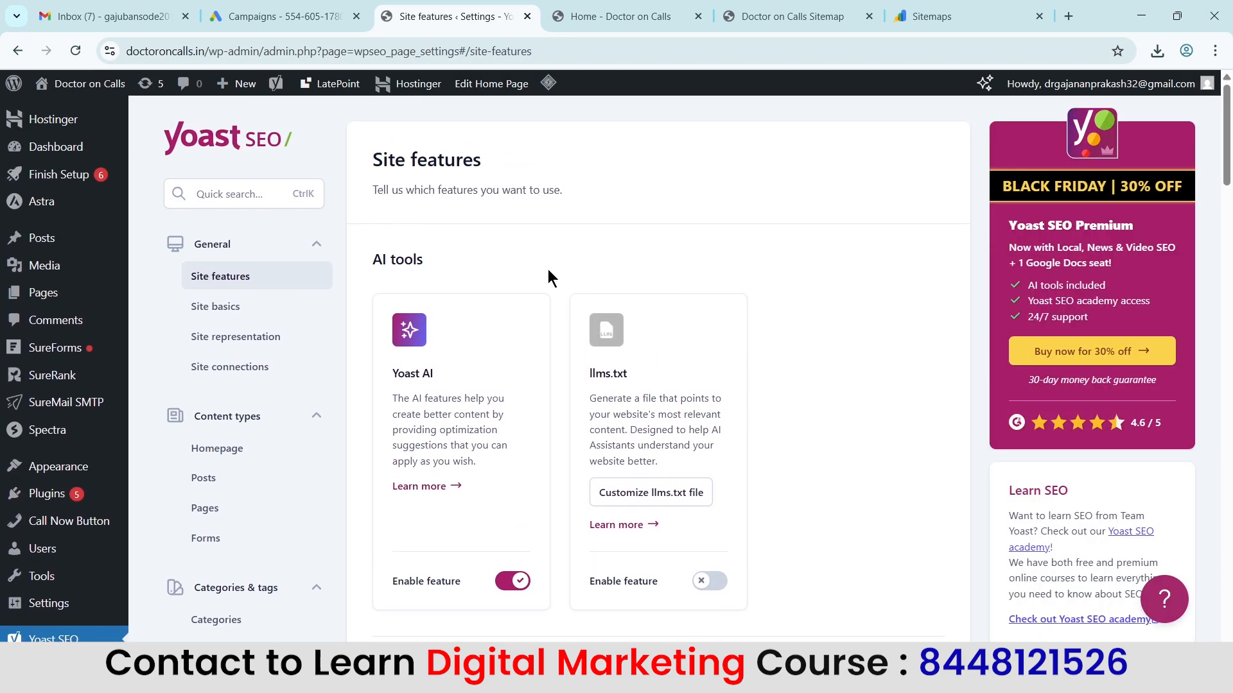
pyautogui.scroll(-5, 514, 284)
pyautogui.scroll(5, 499, 290)
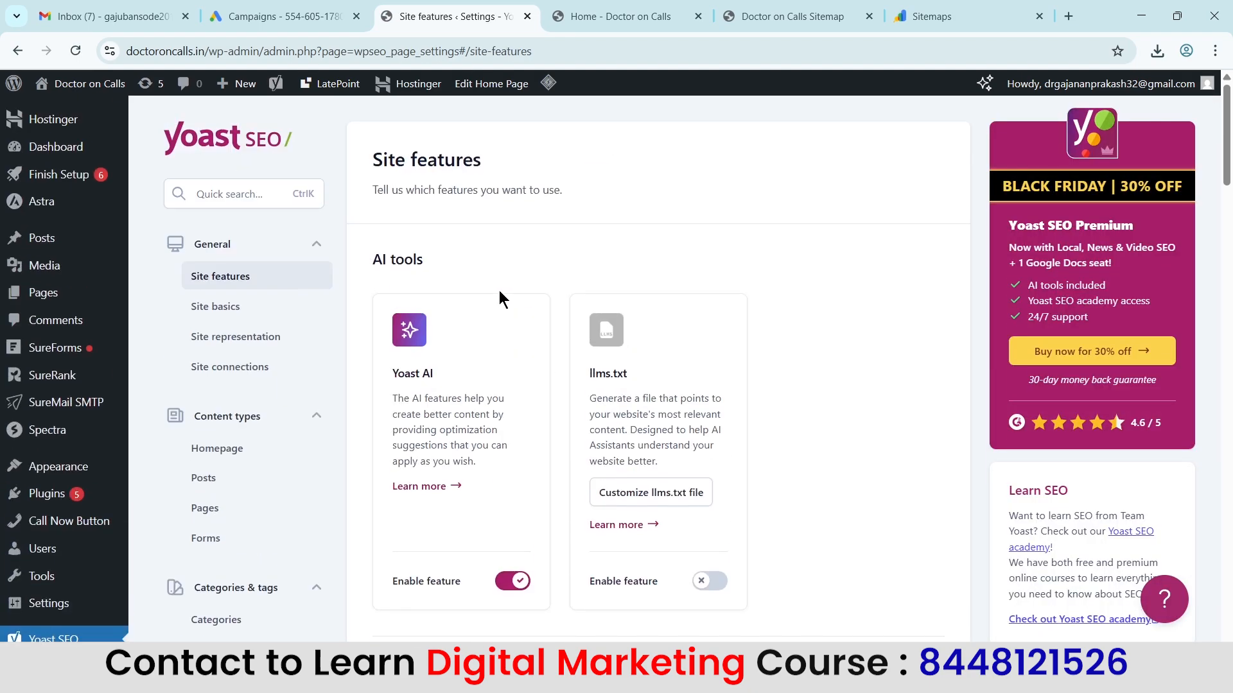
# Open the Yoast Site representation settings, expand the Advanced group and look through the organization fields
pyautogui.click(239, 335)
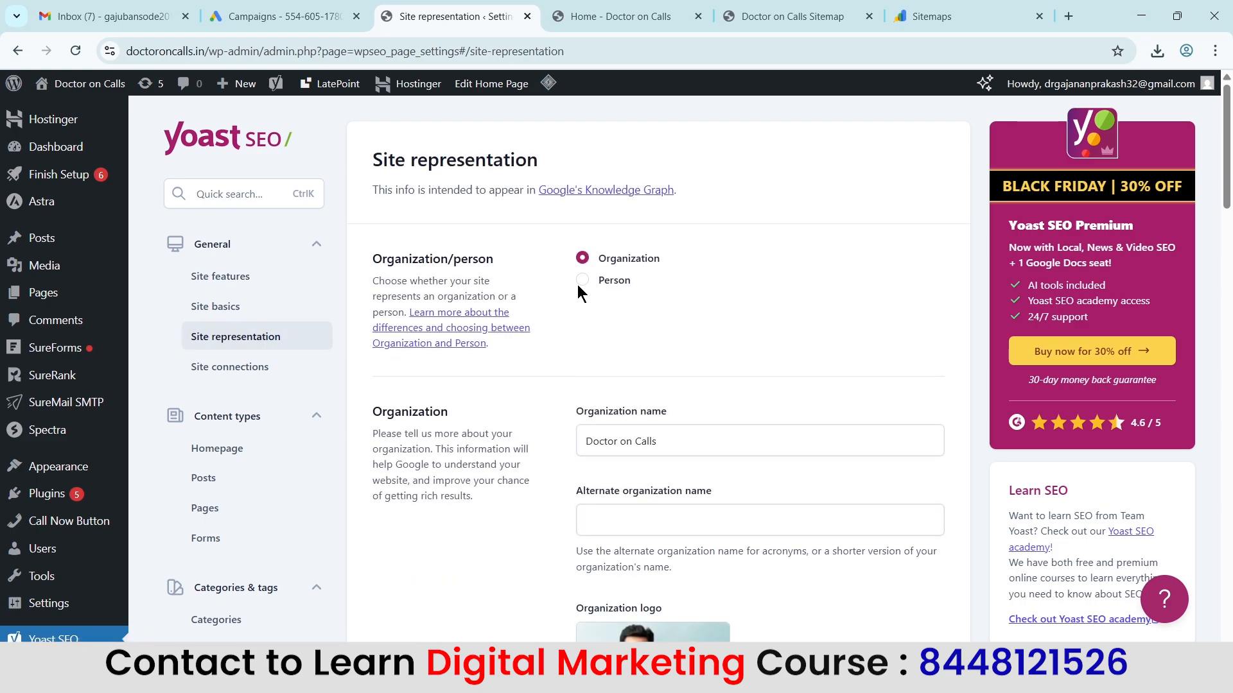
pyautogui.scroll(-4, 703, 276)
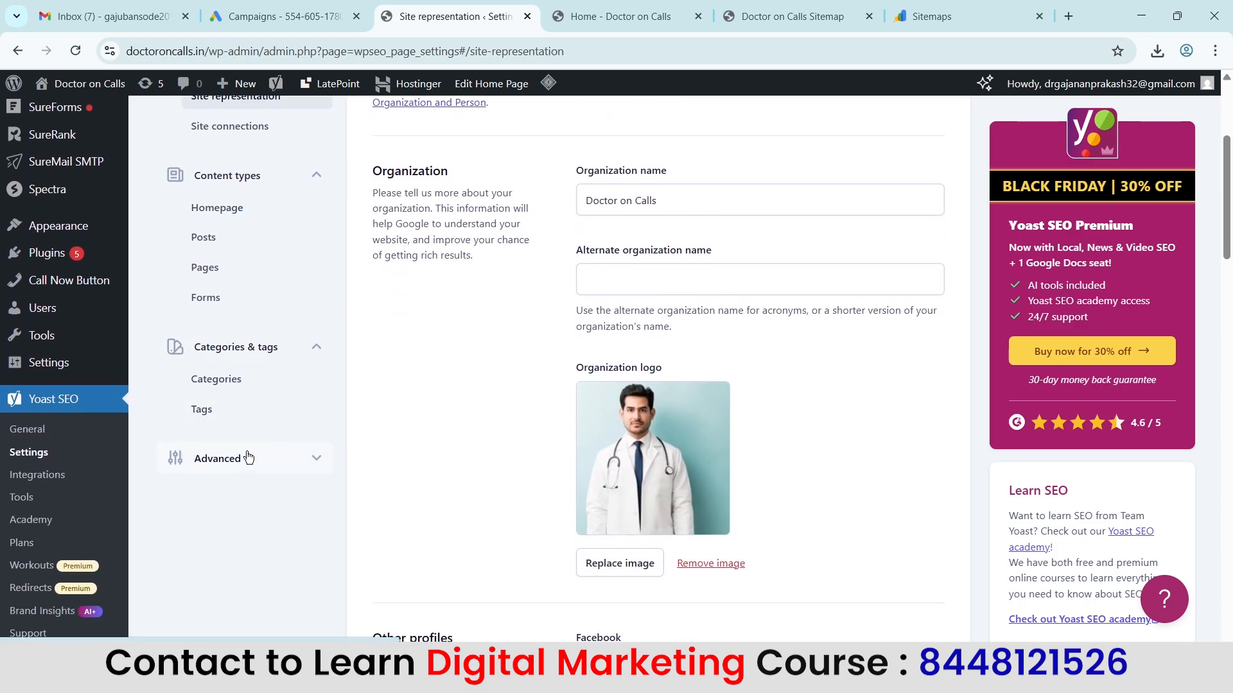
pyautogui.click(247, 457)
pyautogui.scroll(-3, 246, 296)
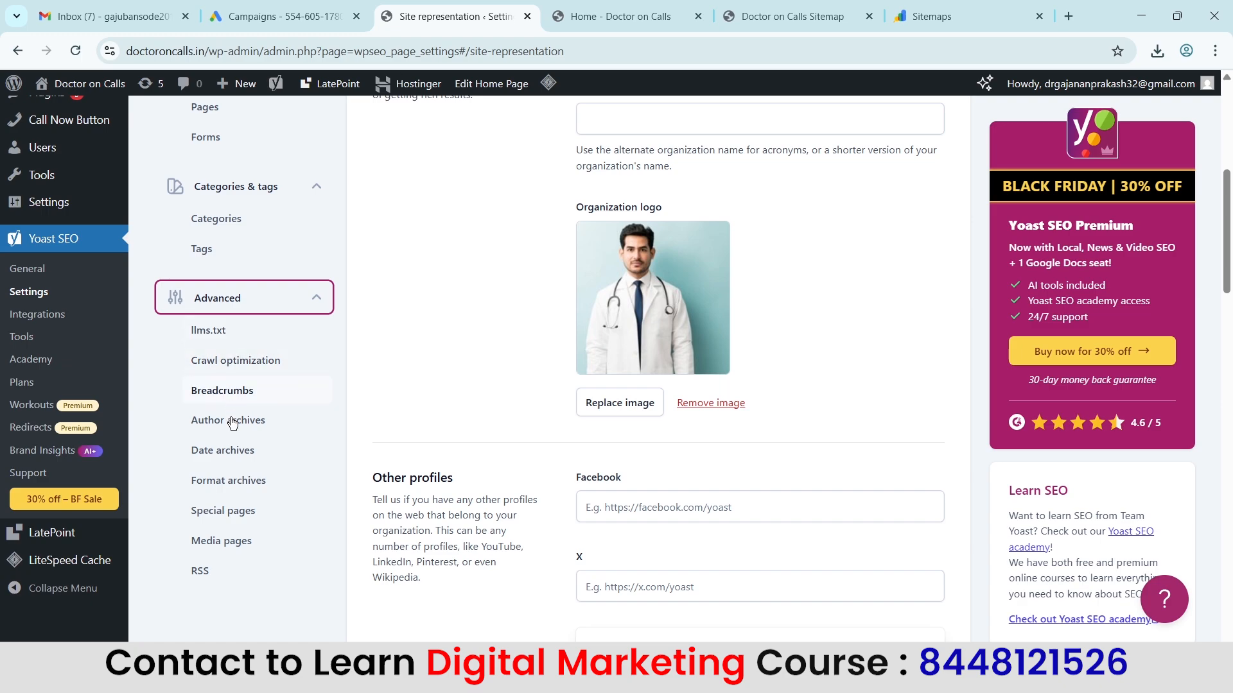
pyautogui.scroll(-1, 232, 423)
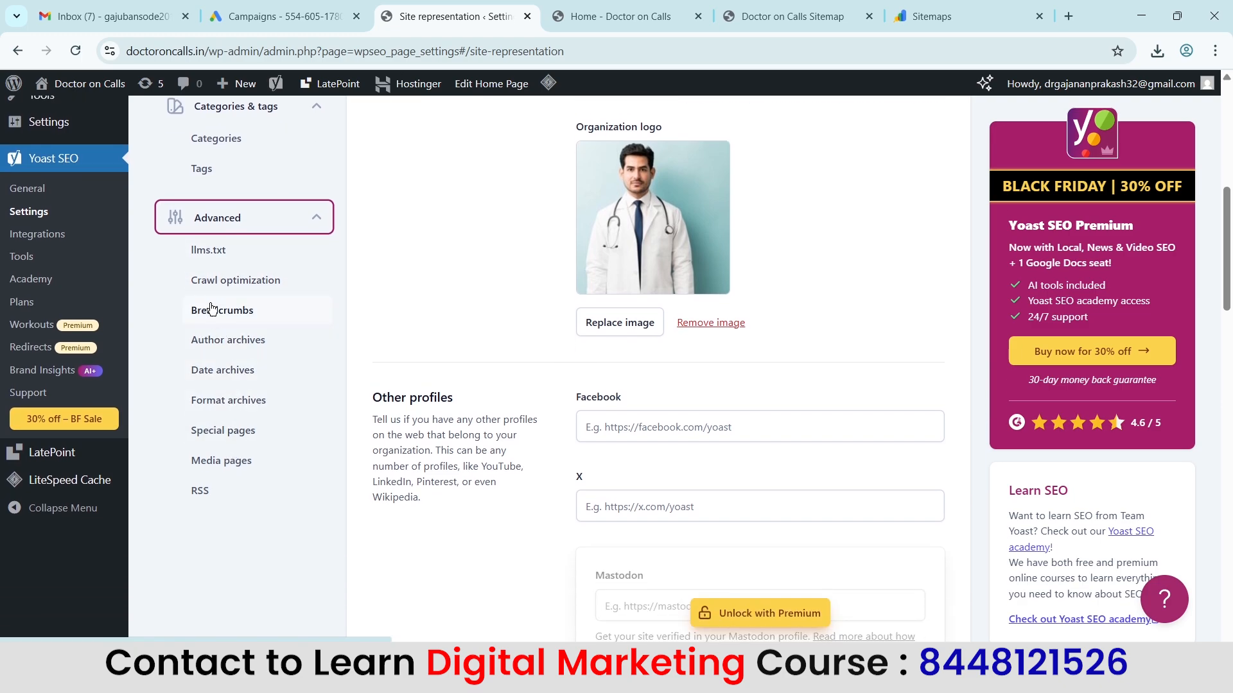
pyautogui.scroll(-10, 550, 325)
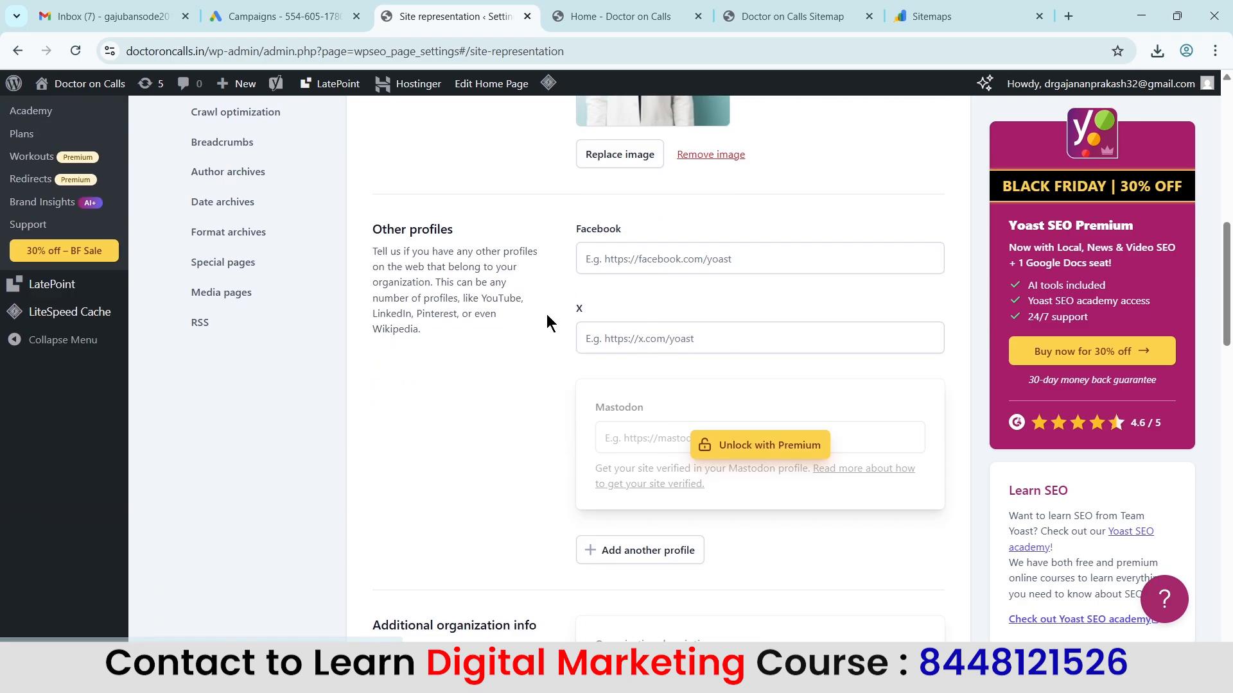
pyautogui.scroll(-10, 648, 376)
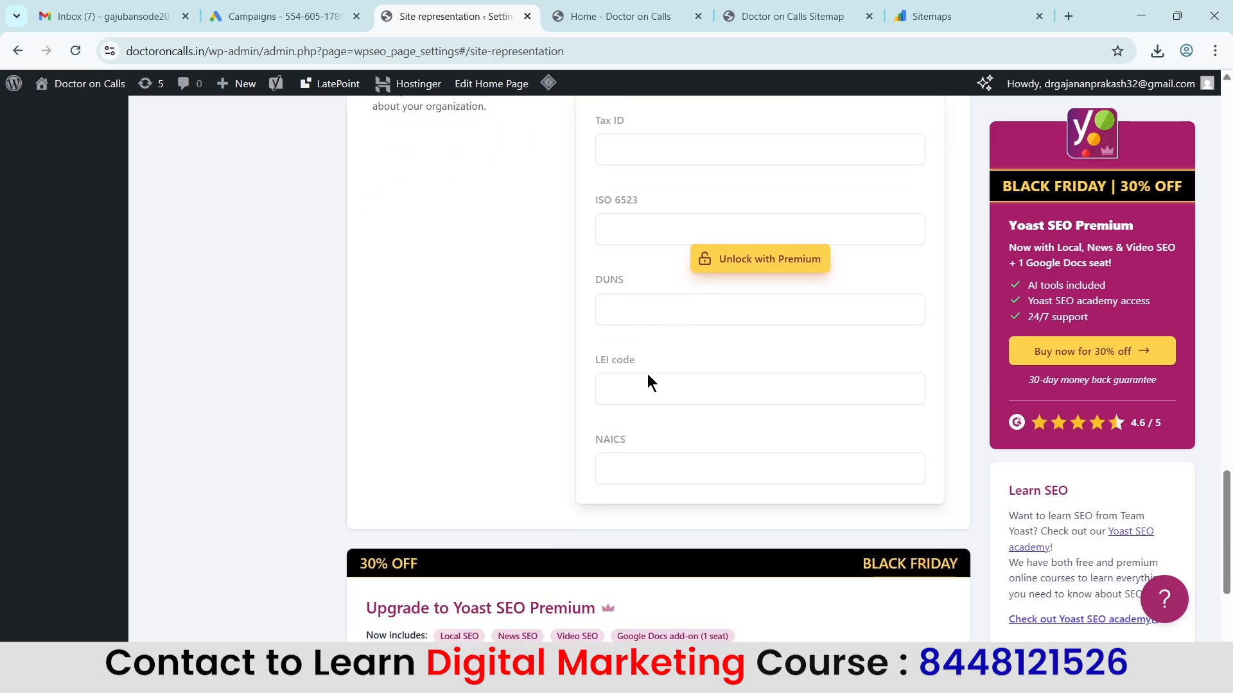
# Switch to the Doctor on Calls Sitemap tab, reload sitemap_index.xml to recheck its generator, and close that tab
pyautogui.click(613, 16)
pyautogui.click(786, 8)
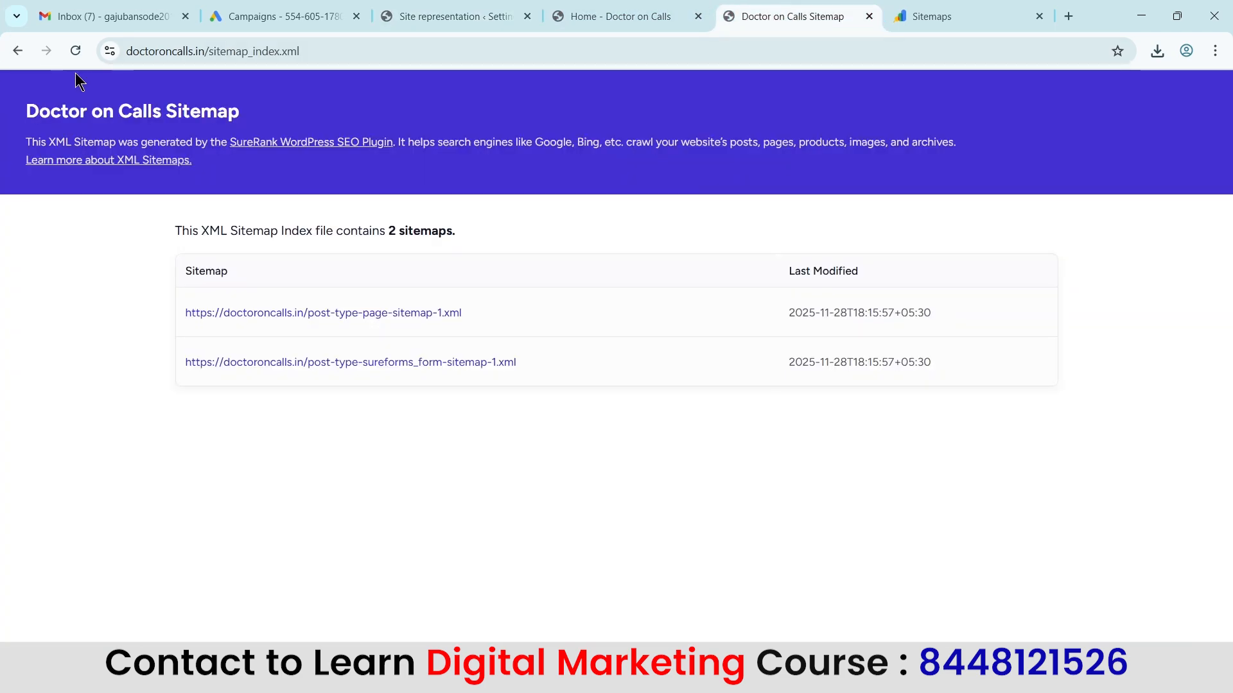
pyautogui.click(76, 51)
pyautogui.click(870, 16)
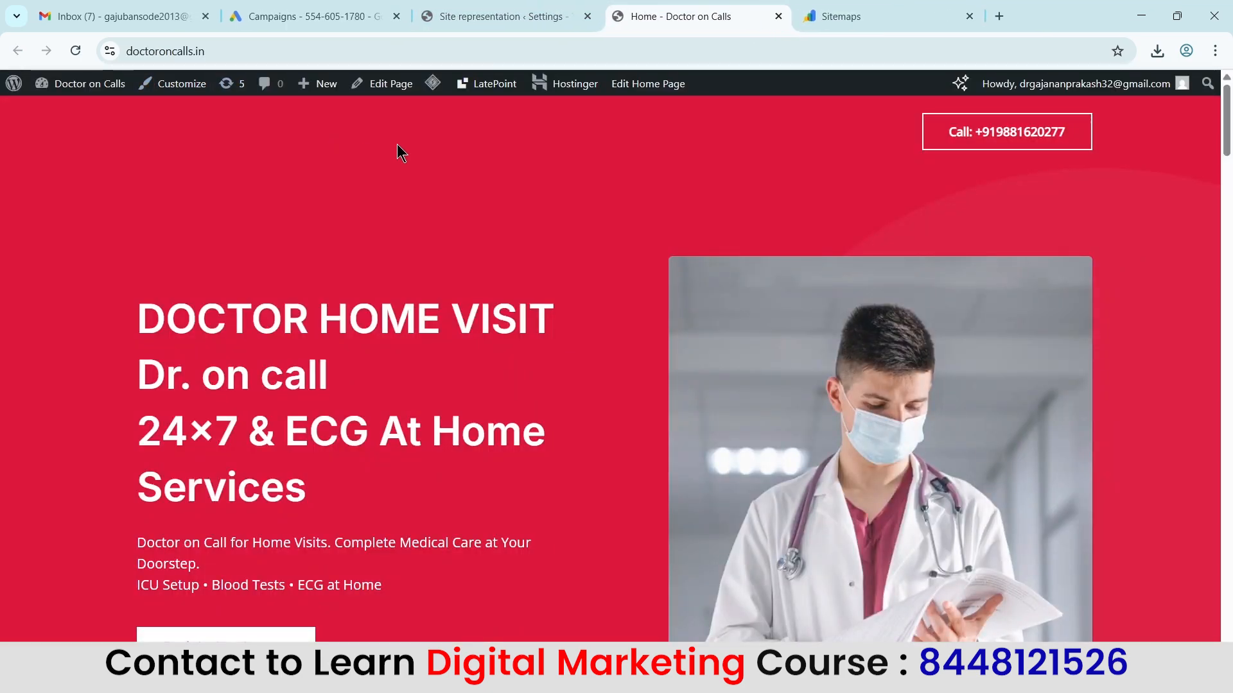
pyautogui.click(247, 51)
pyautogui.click(282, 54)
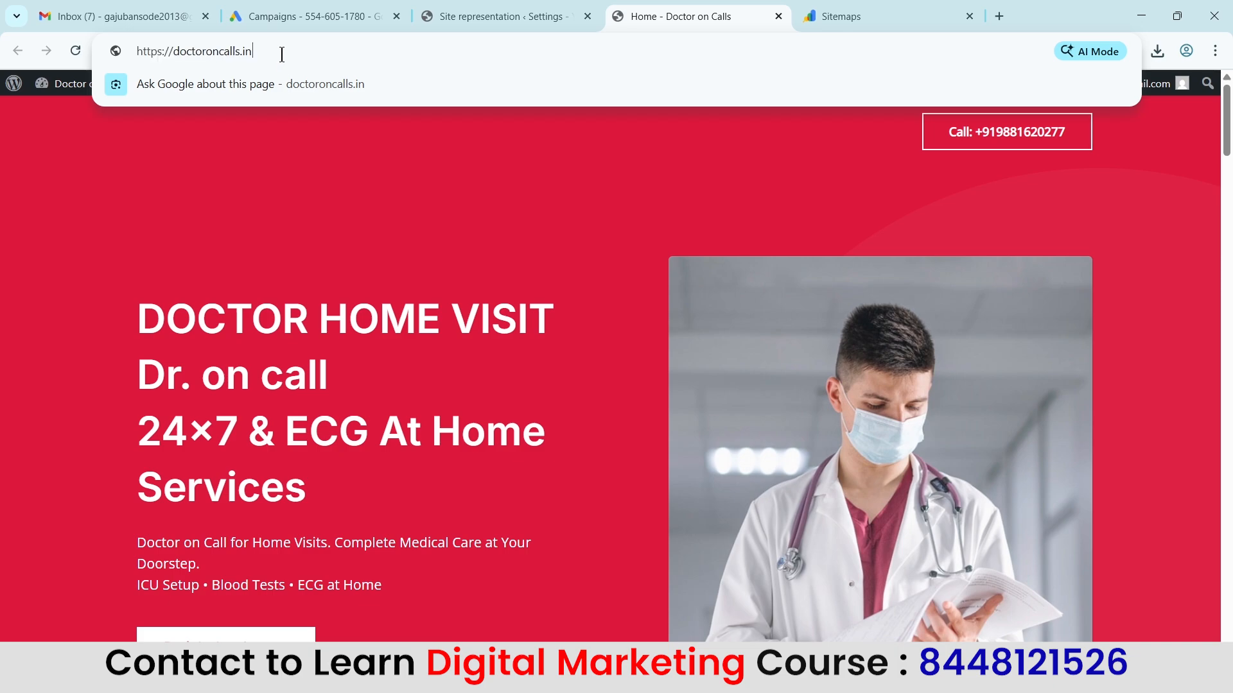
pyautogui.write('/site')
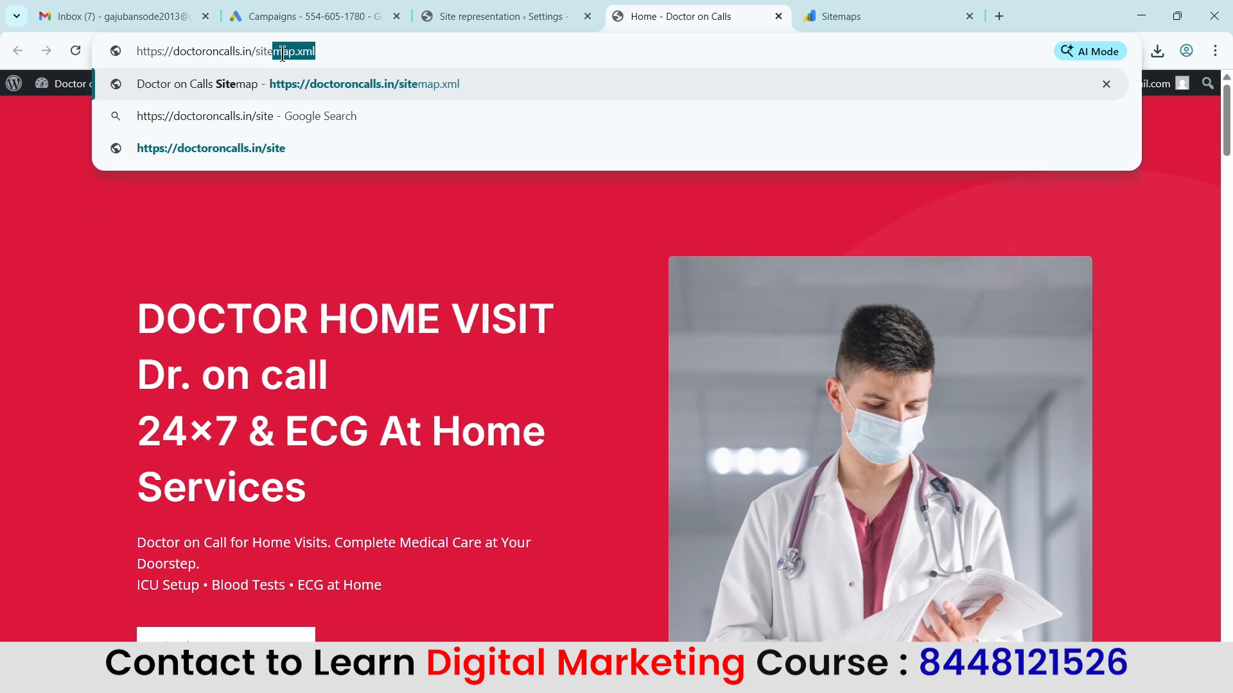
pyautogui.press('Return')
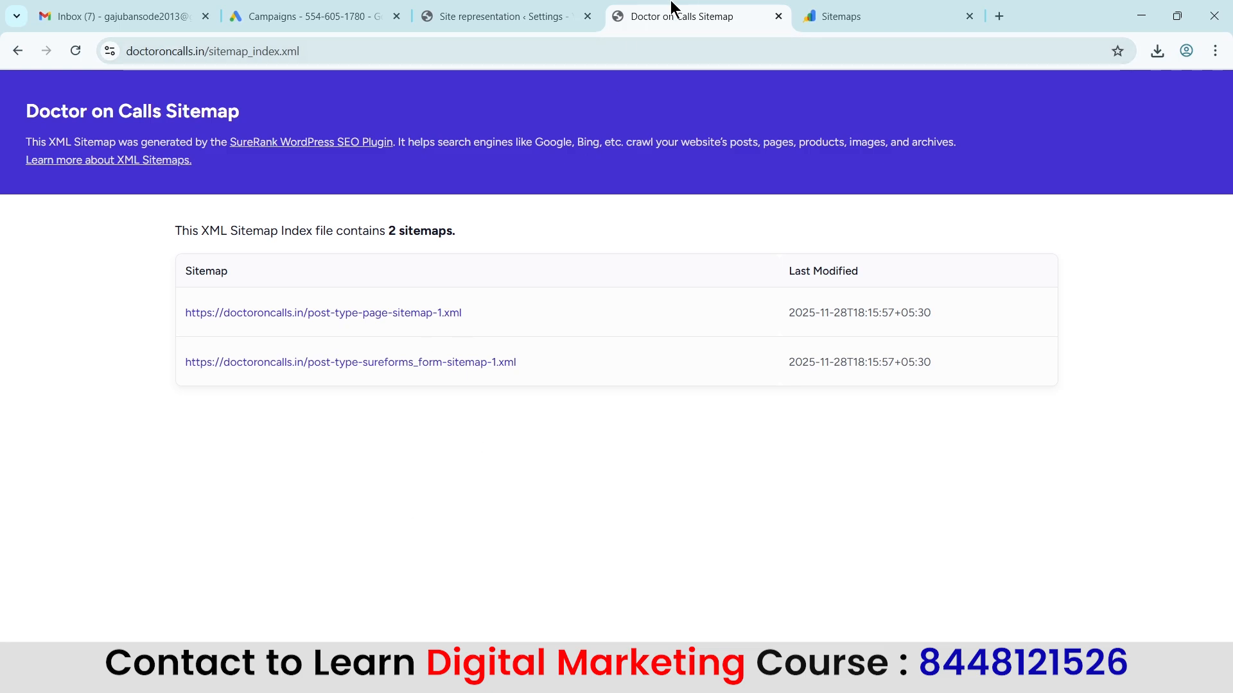
# Return to the Yoast settings tab and look through the Site representation page and settings categories for a sitemap option
pyautogui.click(523, 13)
pyautogui.scroll(6, 452, 424)
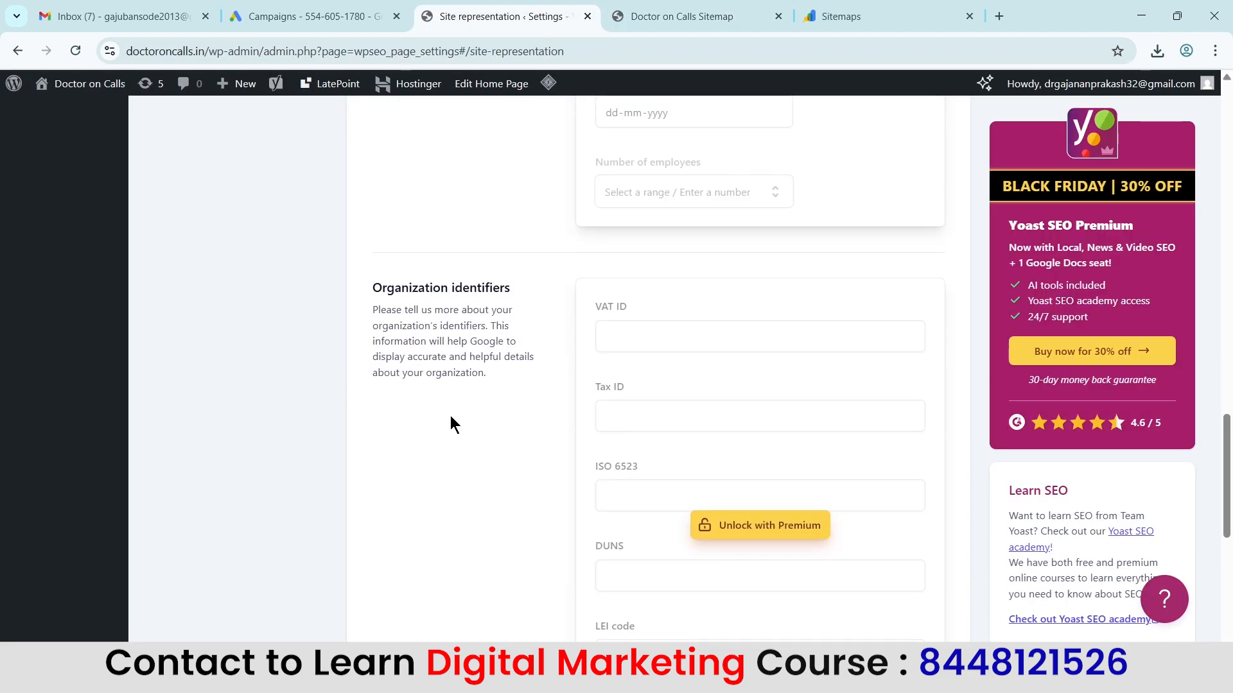
pyautogui.scroll(12, 449, 421)
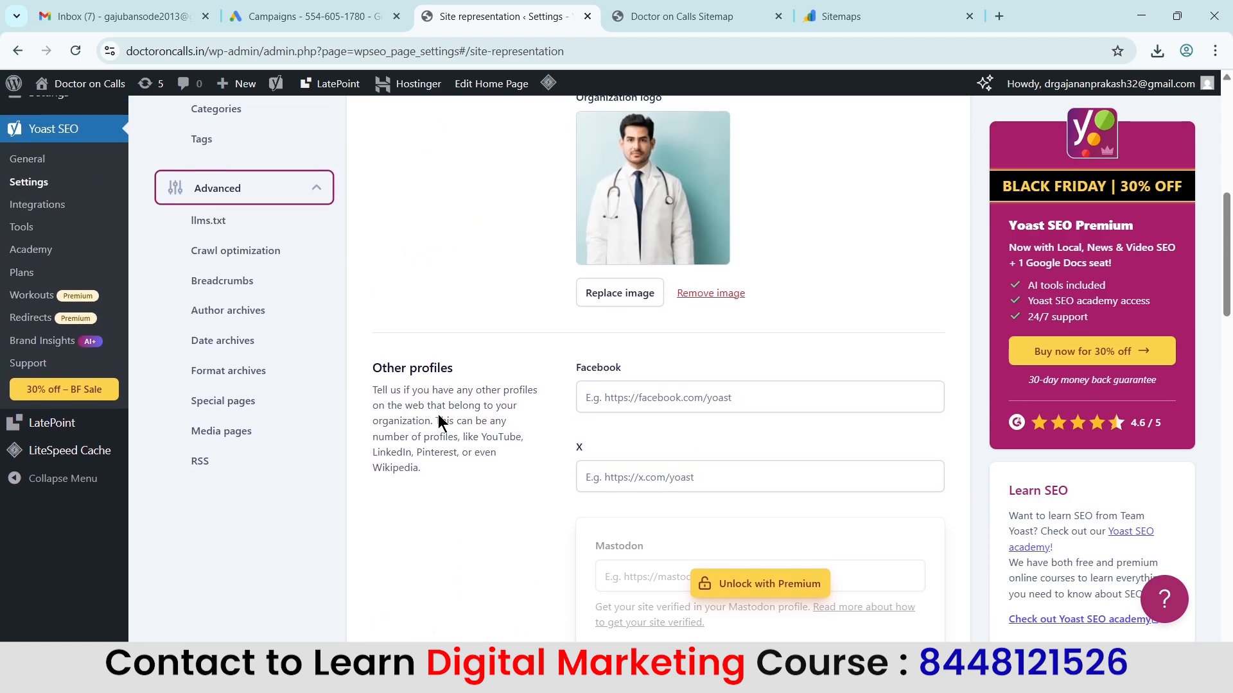
pyautogui.scroll(3, 437, 415)
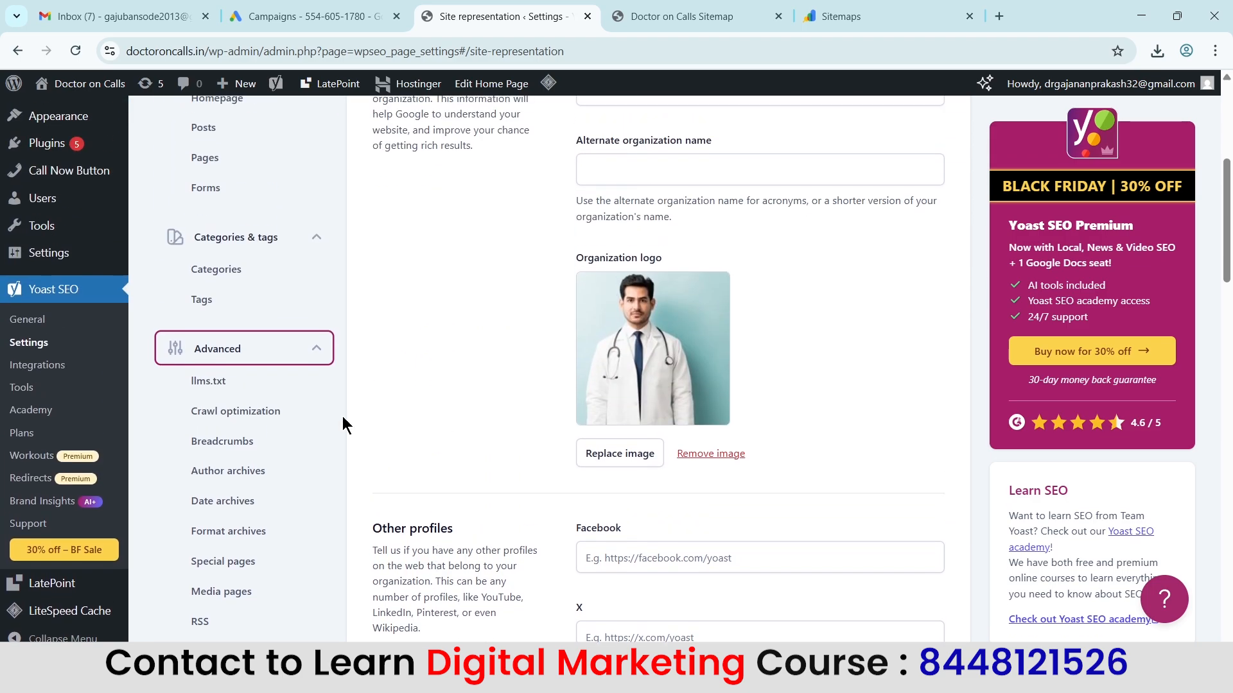
pyautogui.scroll(-1, 321, 414)
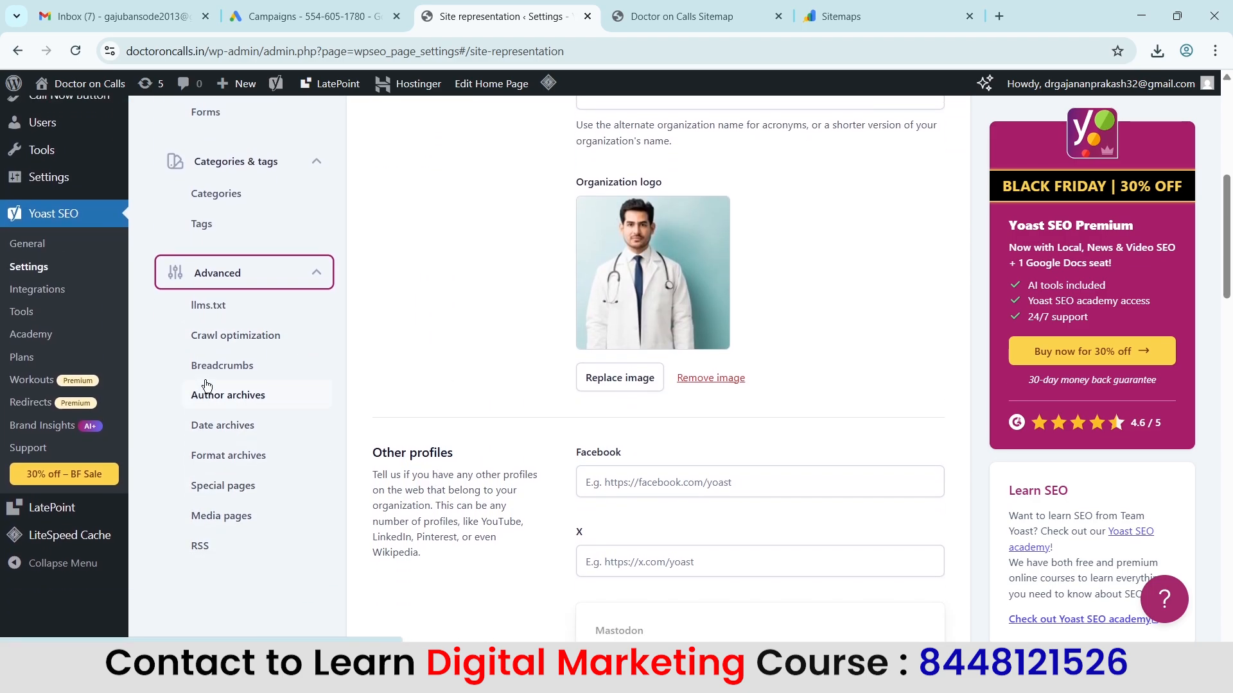
pyautogui.scroll(3, 212, 385)
pyautogui.scroll(3, 262, 318)
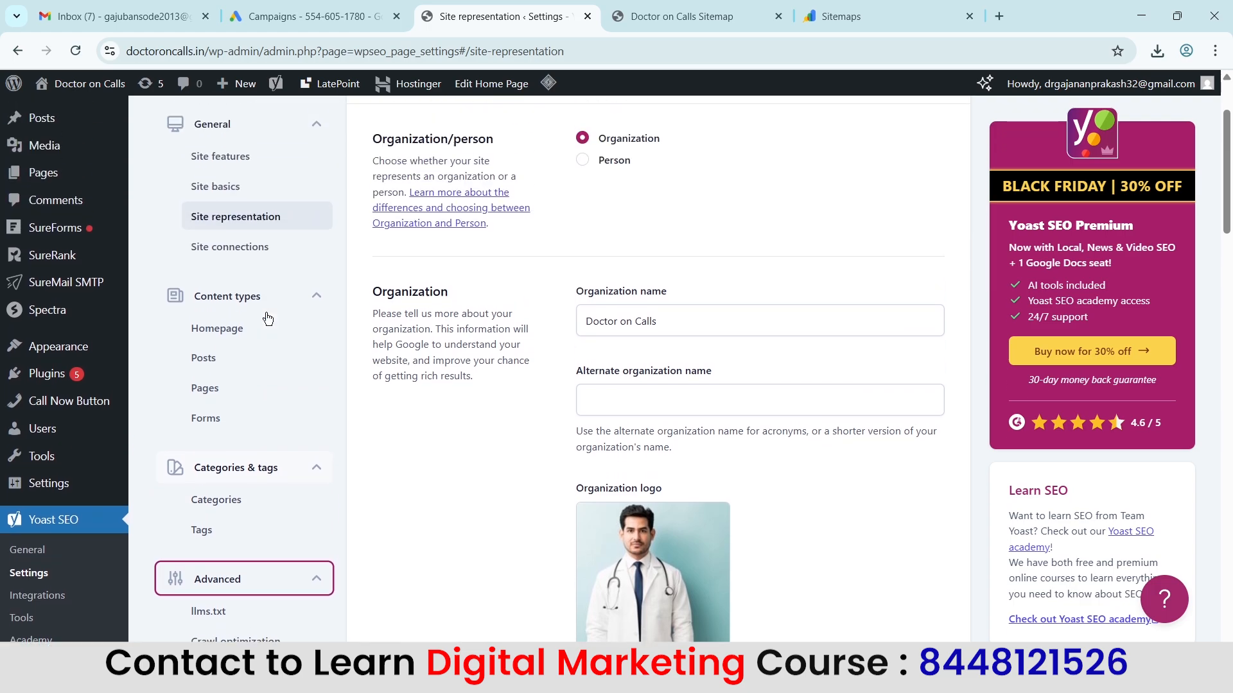
# Check the Site connections settings and go back to Site representation
pyautogui.click(230, 257)
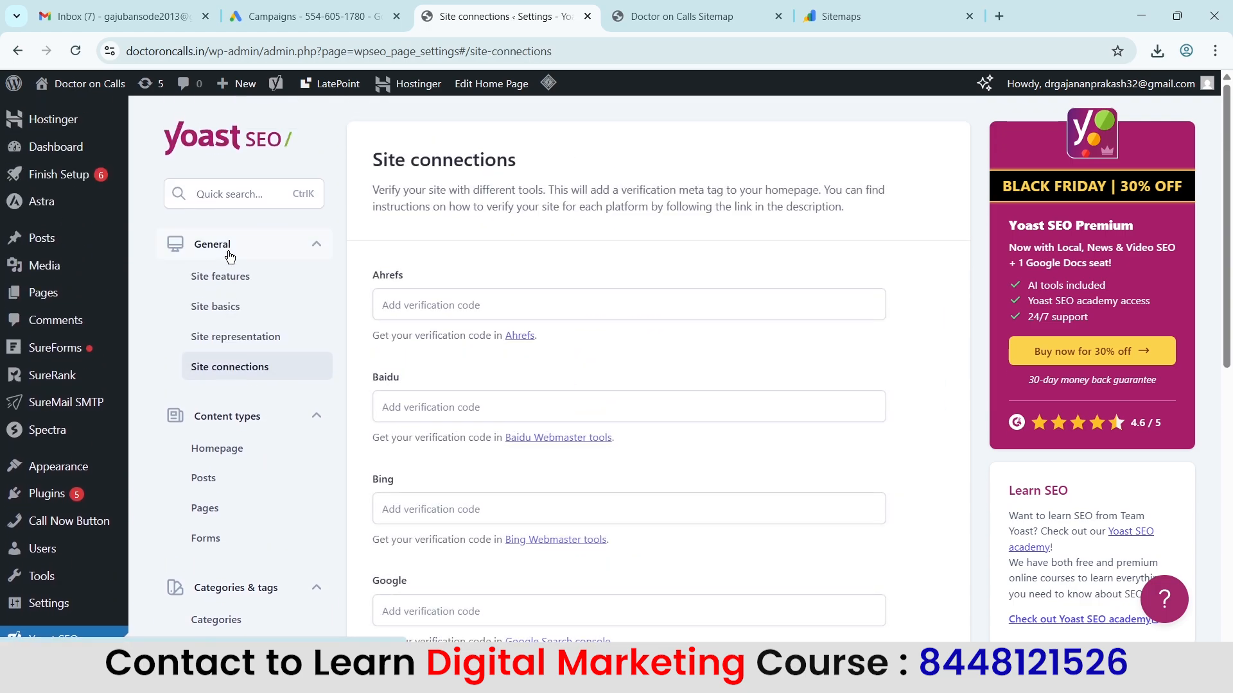
pyautogui.click(220, 338)
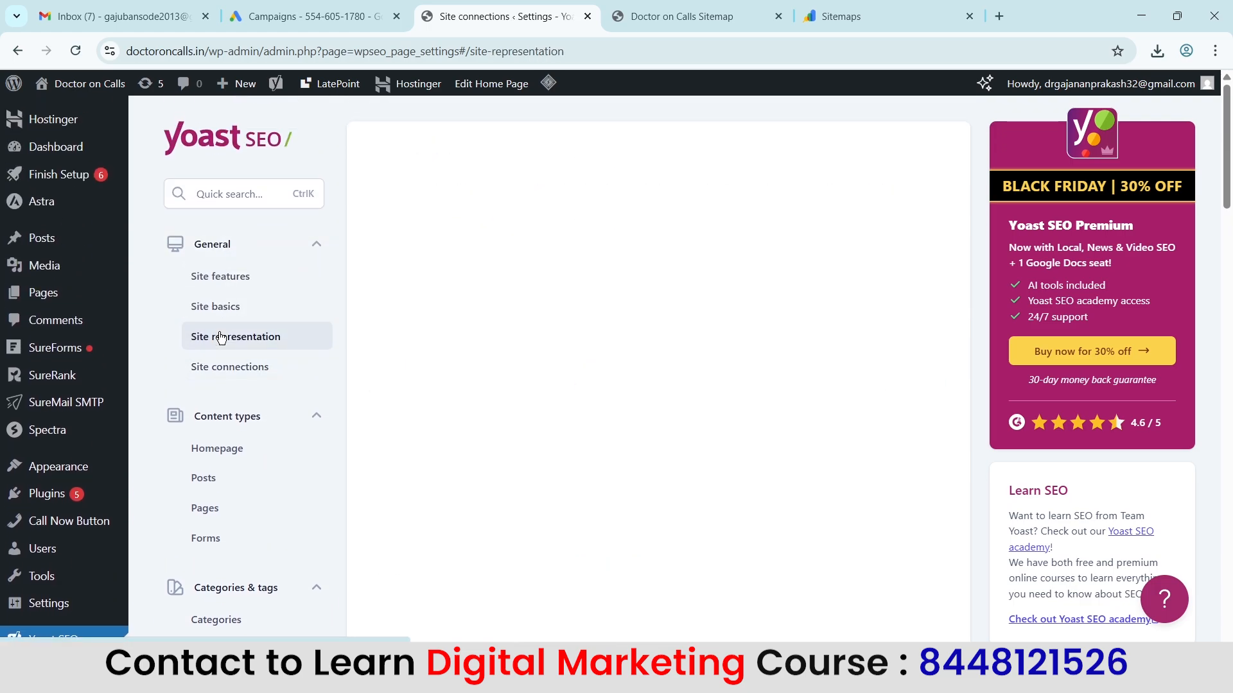
pyautogui.click(225, 249)
pyautogui.click(229, 251)
# Open the Site features settings and view the XML sitemap from the XML sitemaps feature under APIs
pyautogui.click(220, 274)
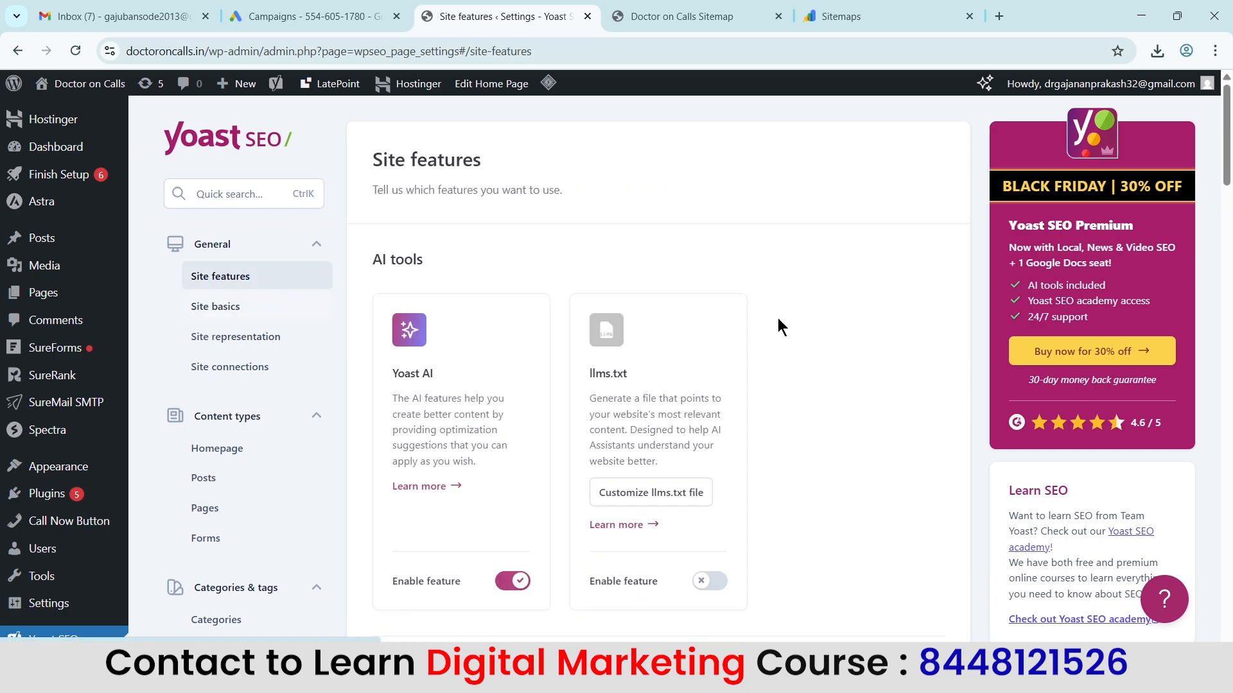
pyautogui.scroll(-3, 769, 316)
pyautogui.scroll(-10, 769, 316)
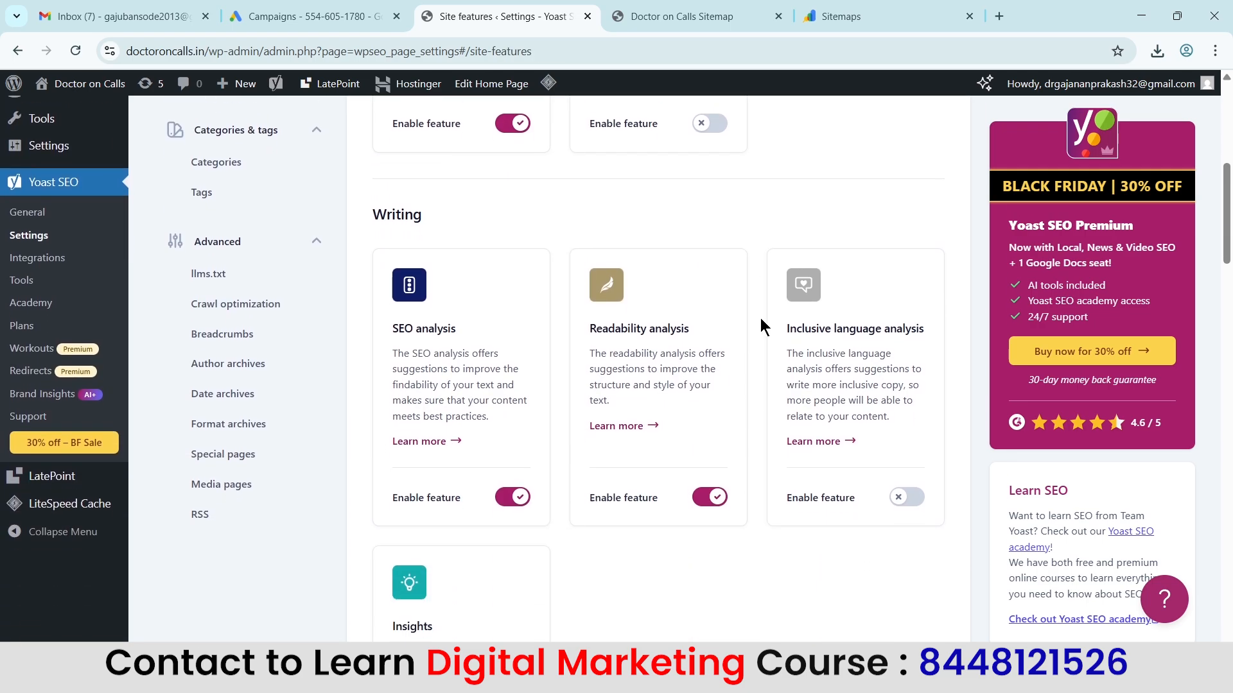
pyautogui.scroll(-4, 760, 314)
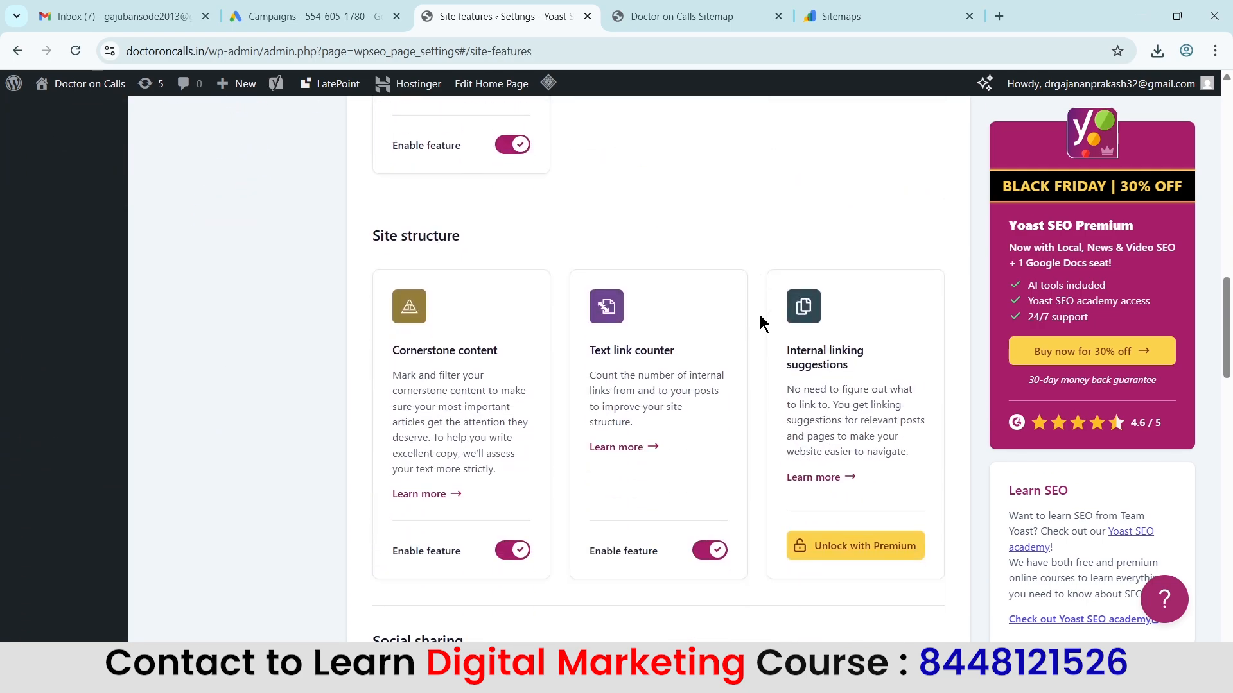
pyautogui.scroll(-3, 760, 314)
pyautogui.scroll(-10, 760, 303)
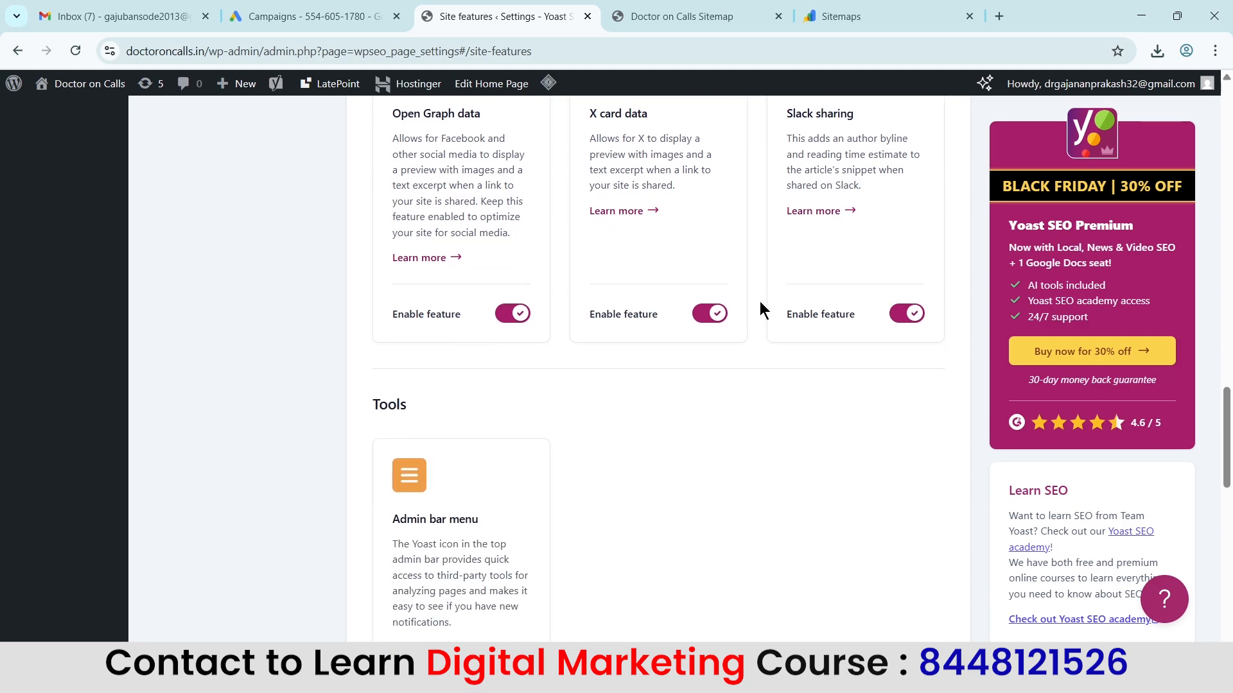
pyautogui.scroll(-4, 760, 300)
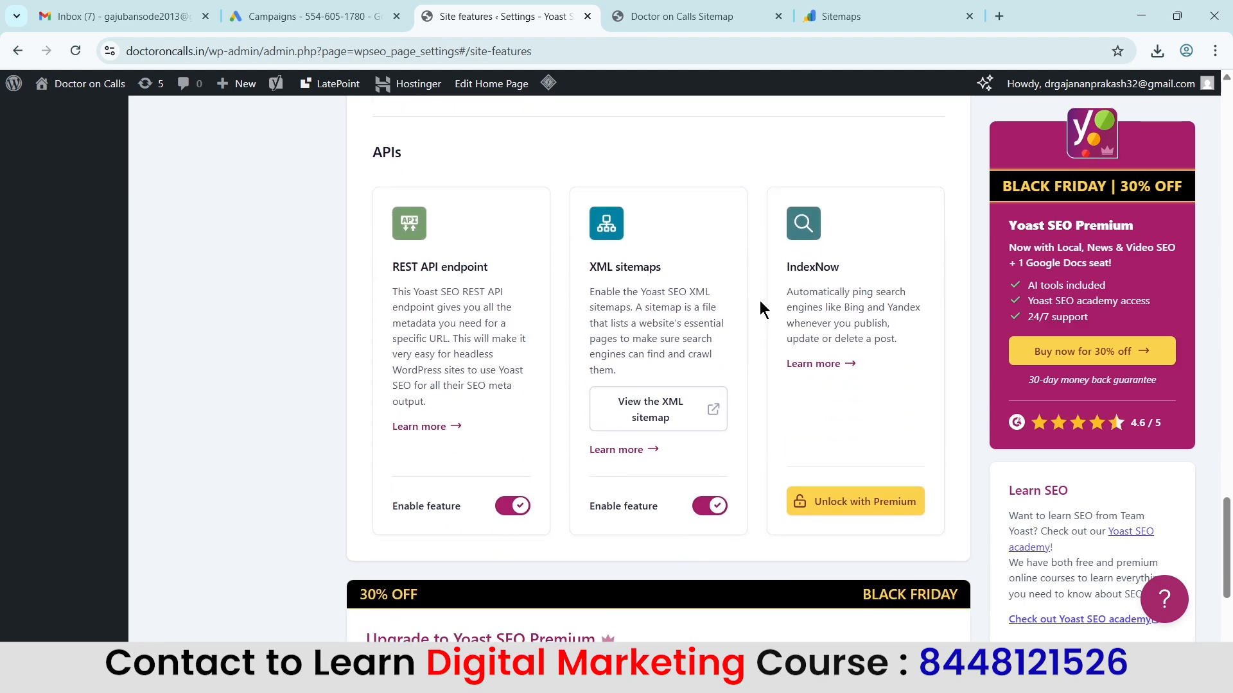
pyautogui.click(667, 399)
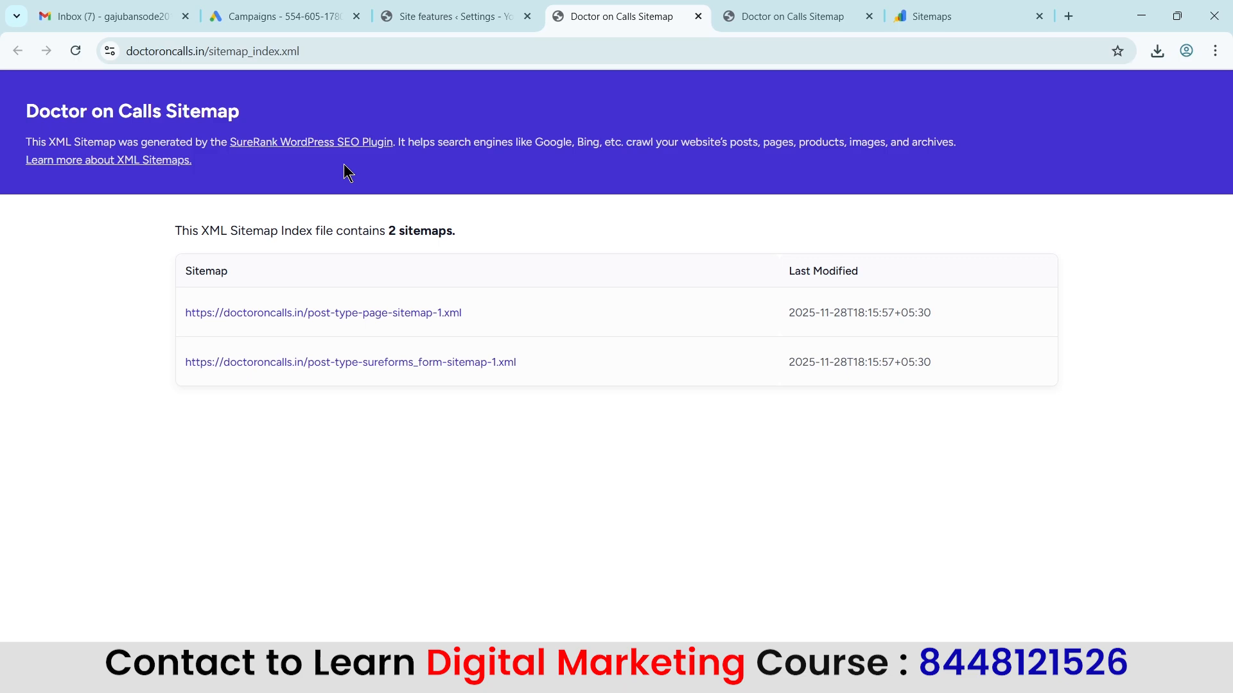
# Return to the Yoast Site features tab and open the WordPress Installed Plugins page
pyautogui.click(463, 16)
pyautogui.scroll(15, 6, 393)
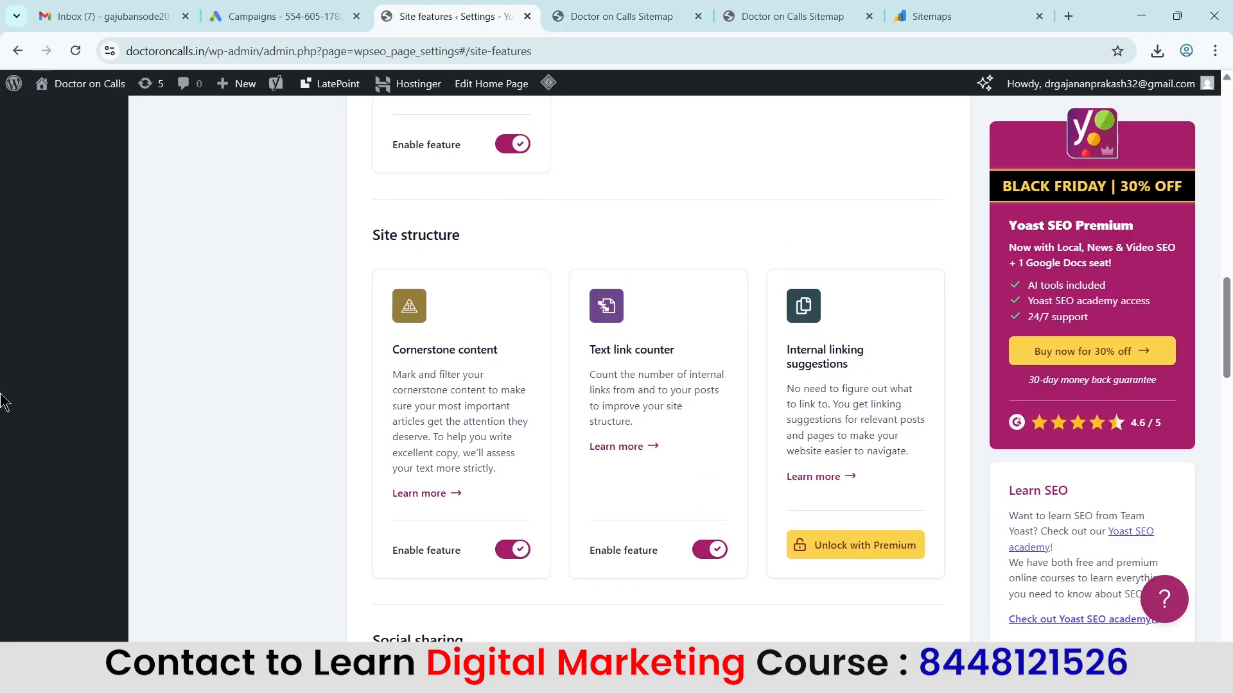
pyautogui.scroll(12, 2, 394)
pyautogui.scroll(-5, 63, 344)
pyautogui.scroll(1, 193, 379)
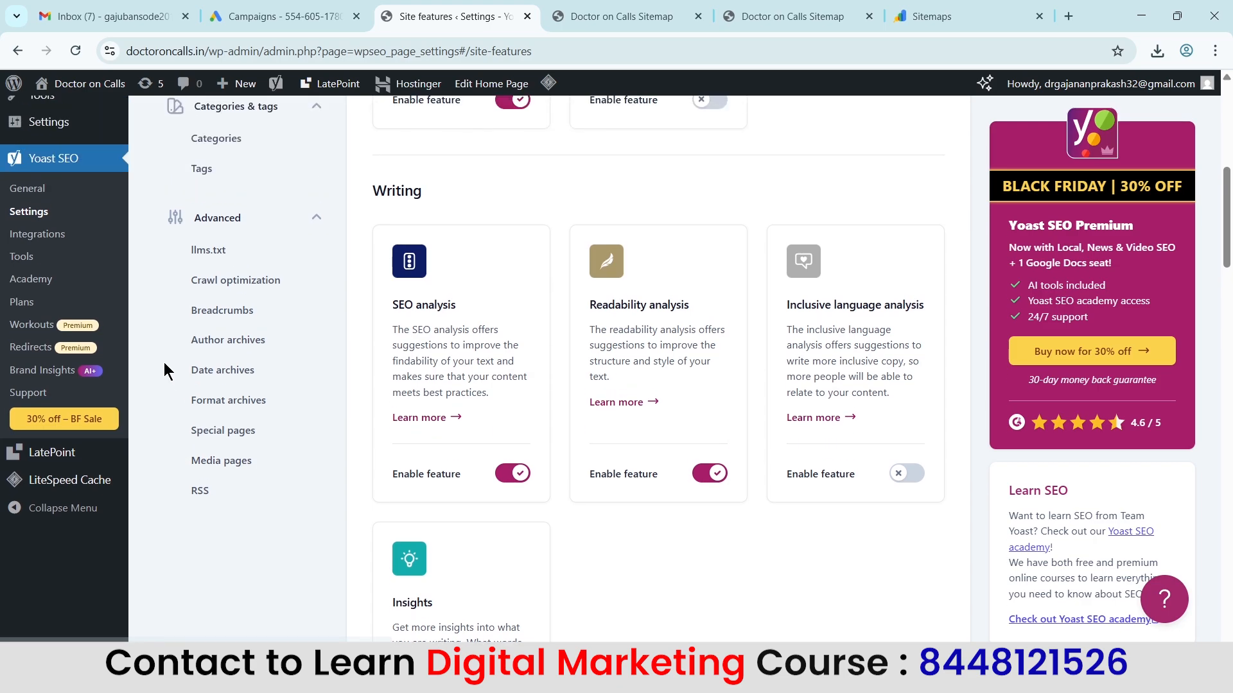
pyautogui.scroll(1, 166, 371)
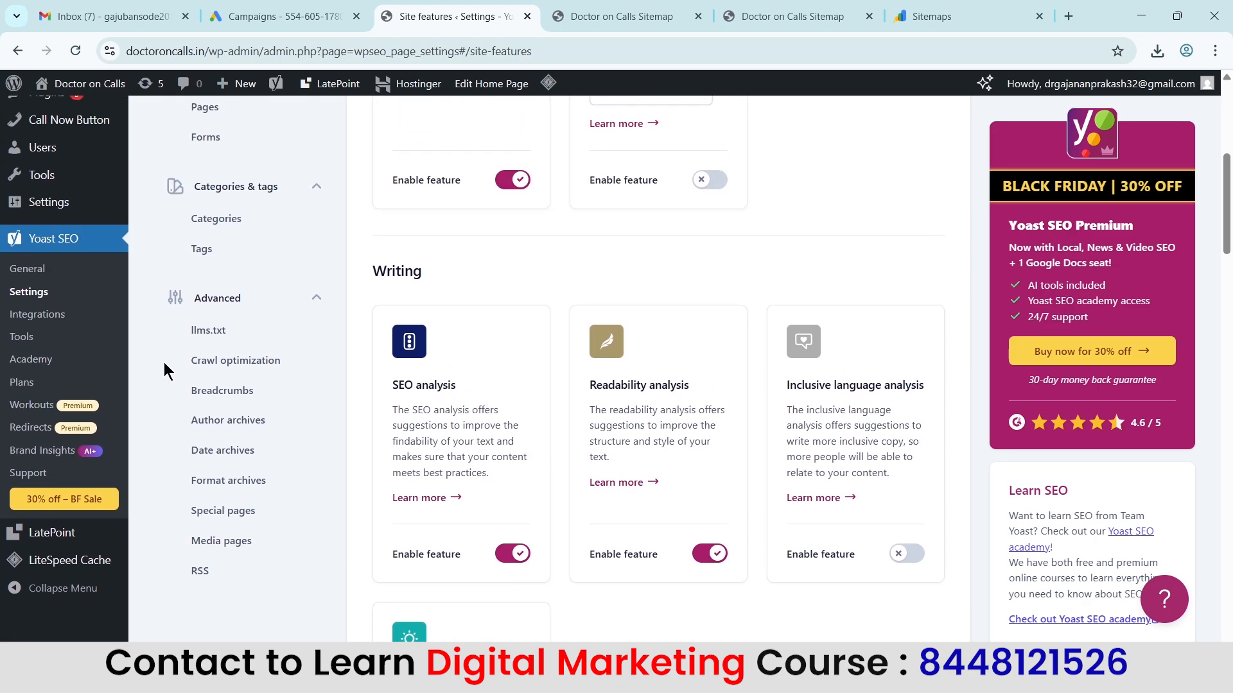
pyautogui.scroll(3, 166, 371)
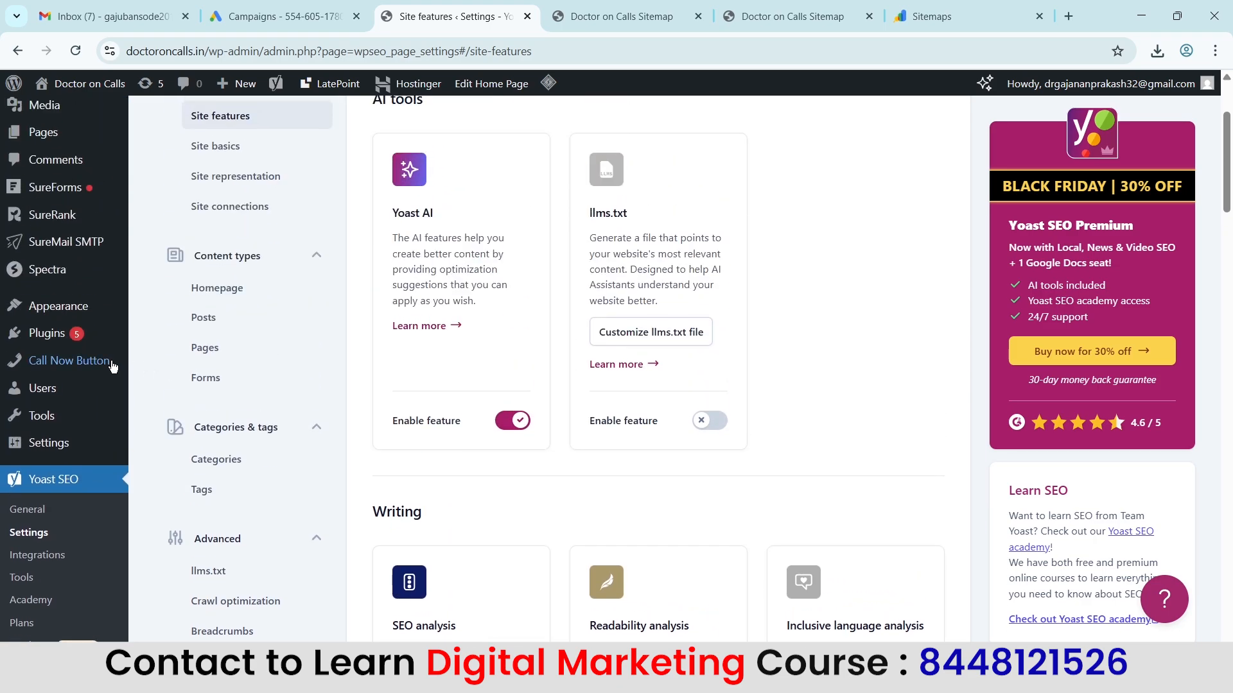
pyautogui.moveTo(64, 334)
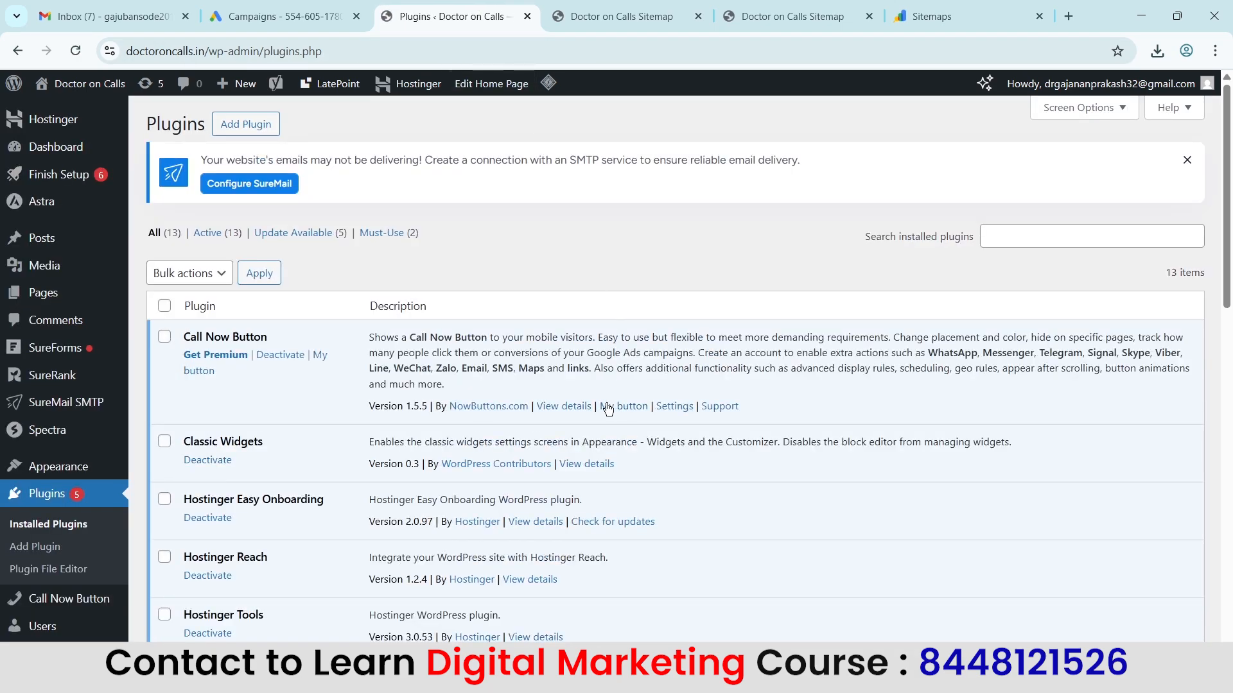
# Deactivate the SureRank SEO plugin in the installed plugins list
pyautogui.scroll(-3, 561, 375)
pyautogui.scroll(-2, 556, 365)
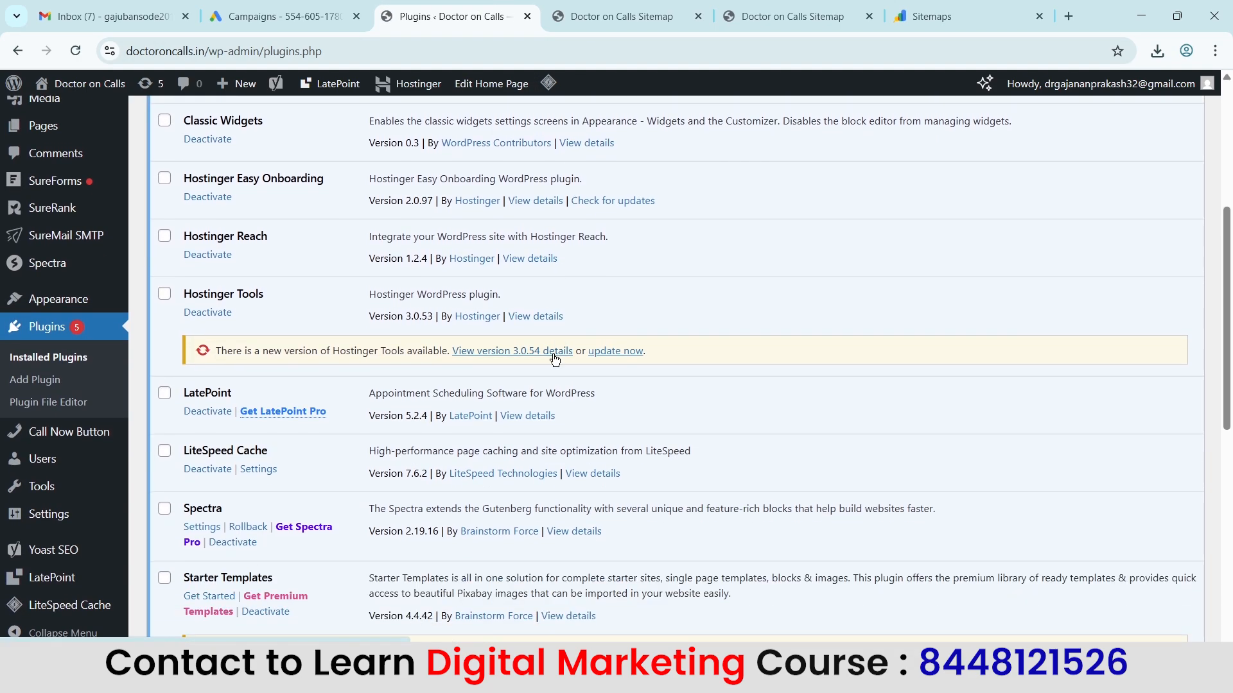
pyautogui.scroll(-4, 552, 351)
pyautogui.scroll(-5, 552, 350)
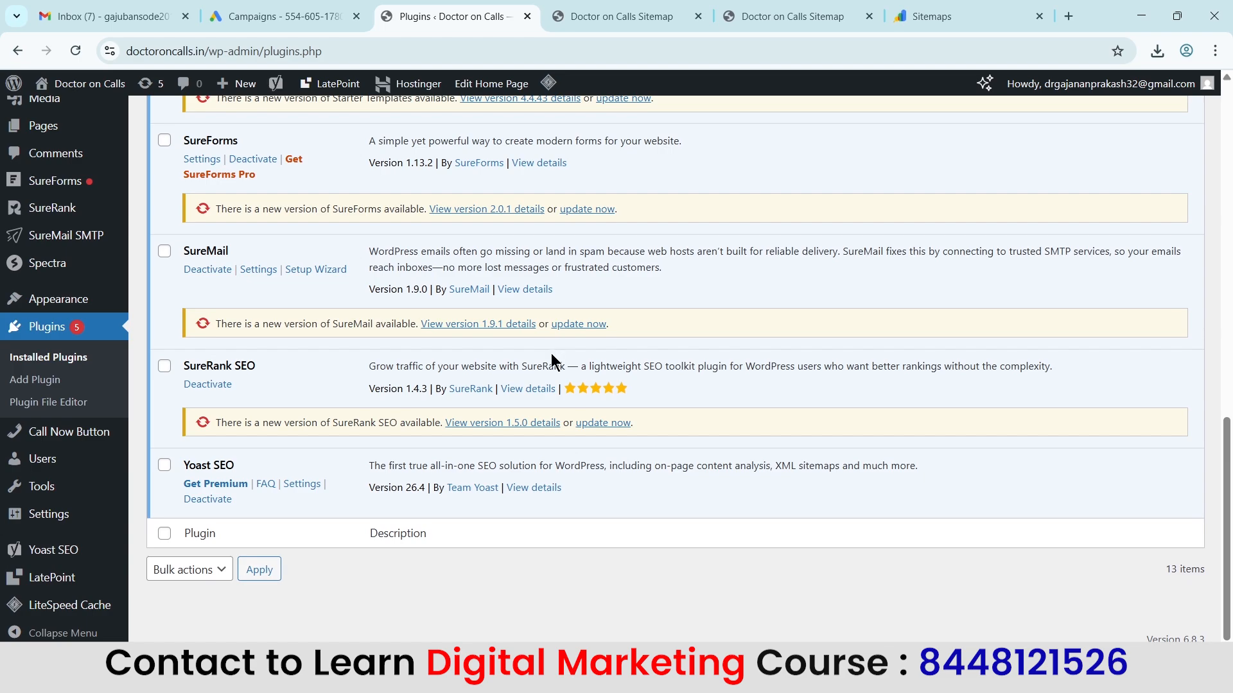
pyautogui.click(225, 385)
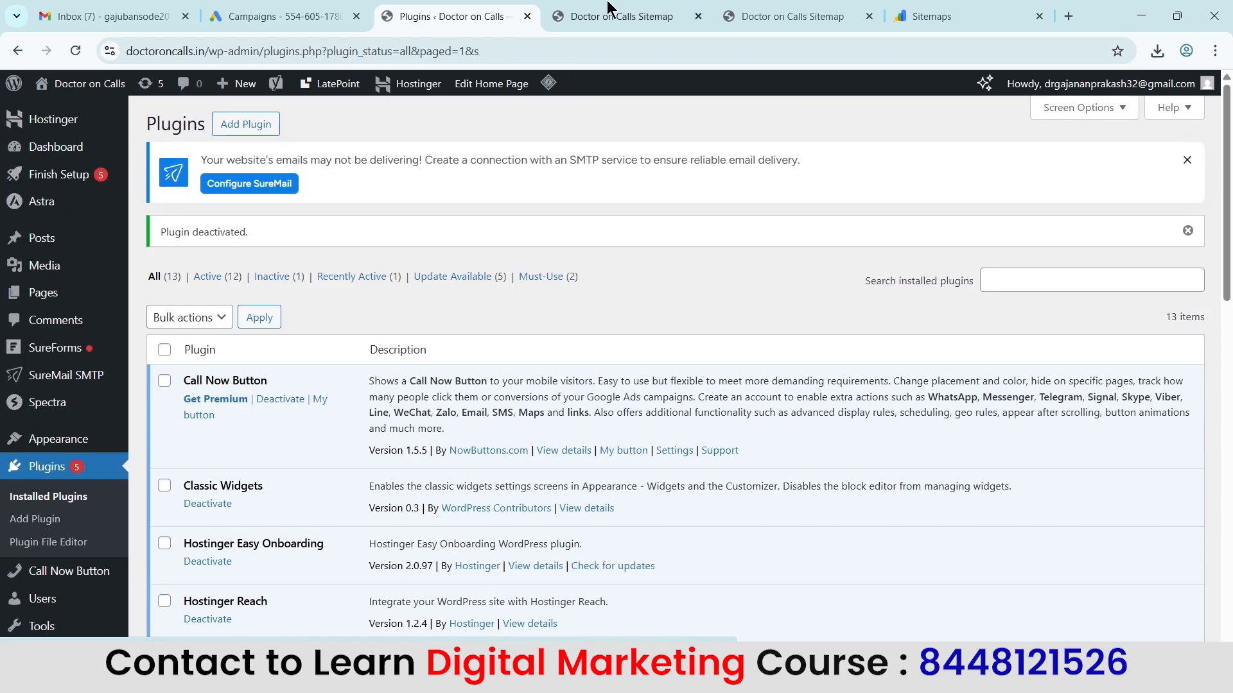
# Switch to the Doctor on Calls Sitemap tab to recheck sitemap_index.xml
pyautogui.click(619, 17)
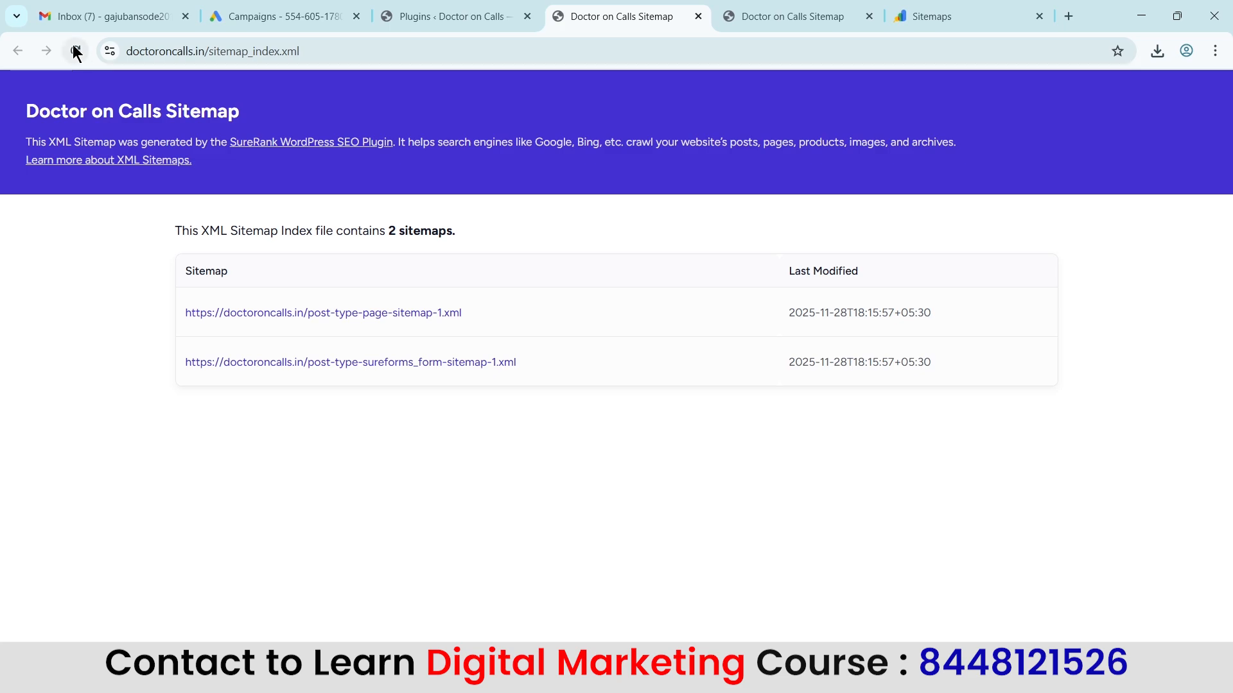